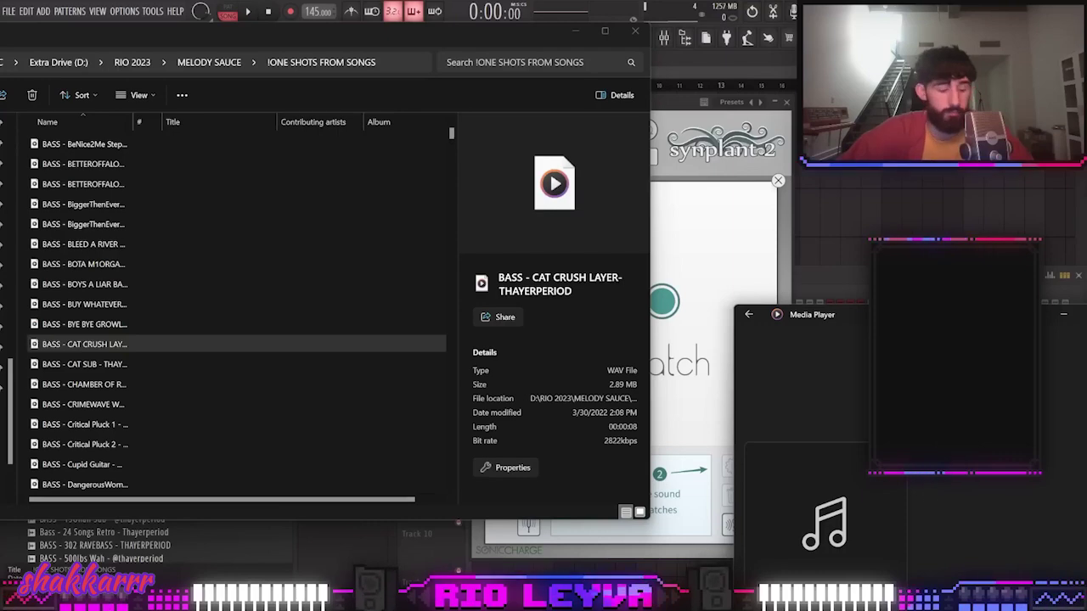
# Switch from the file explorer to FL Studio and close the Genopatch view in Synplant 2
pyautogui.click(718, 330)
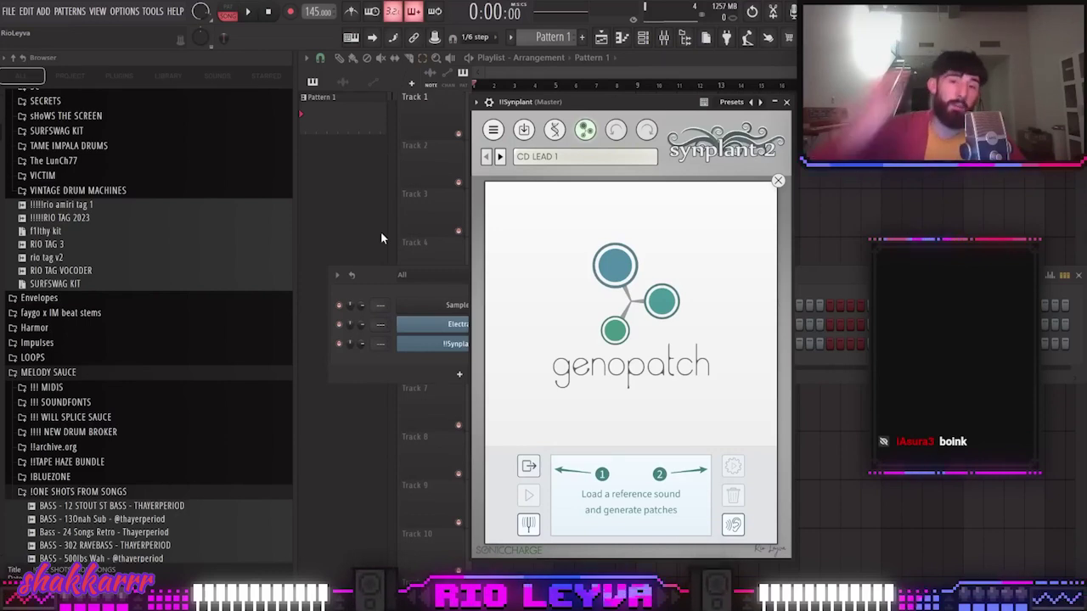
pyautogui.click(577, 159)
pyautogui.click(560, 197)
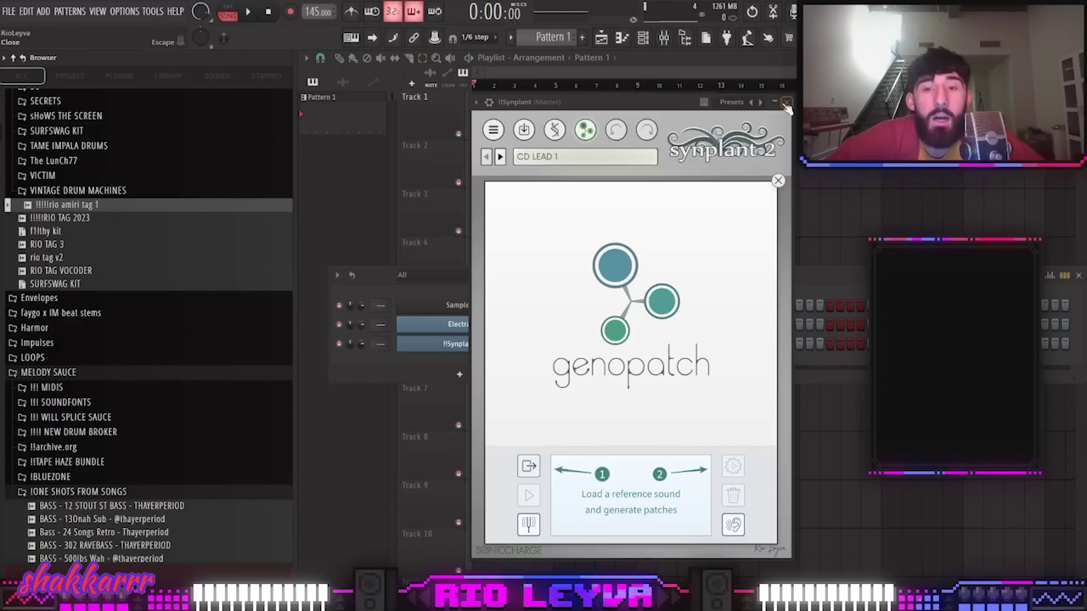
pyautogui.click(778, 181)
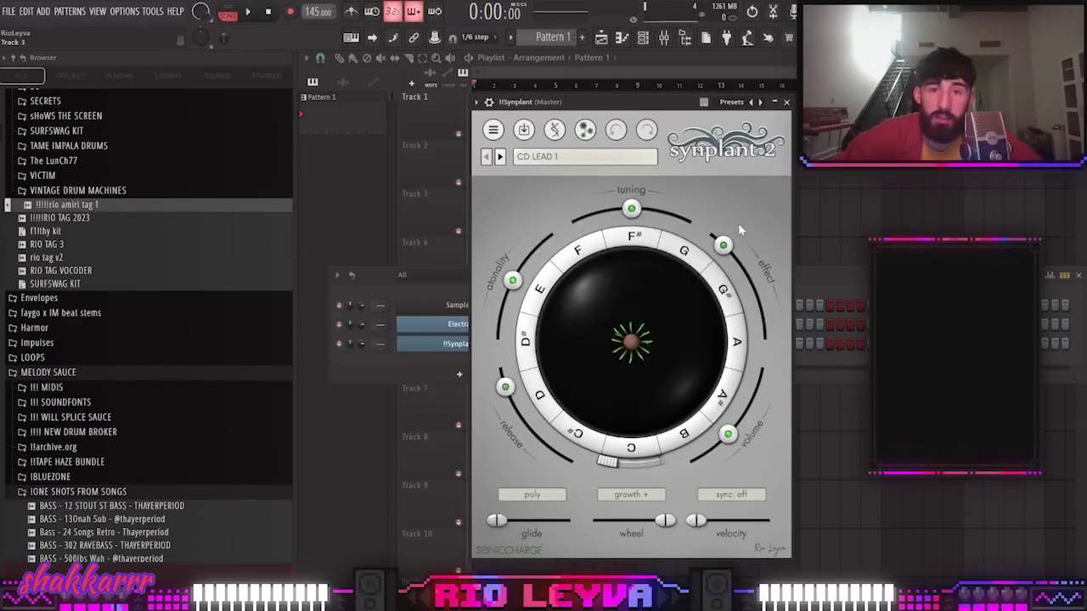
# Generate a new random seed in Synplant and enable playing notes from the typing keyboard
pyautogui.rightClick(636, 347)
pyautogui.rightClick(633, 340)
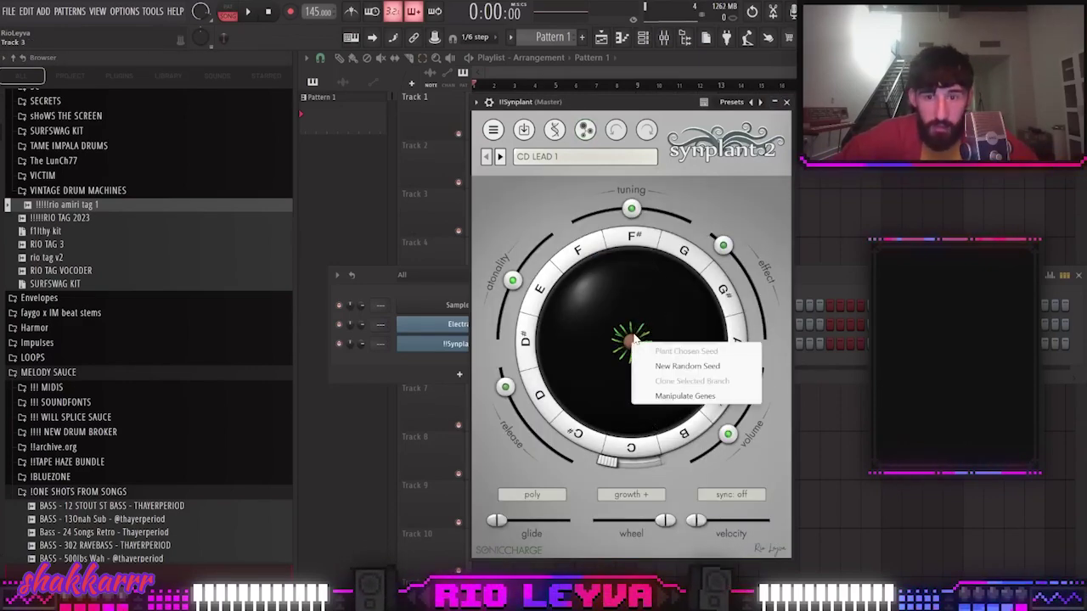
pyautogui.click(708, 368)
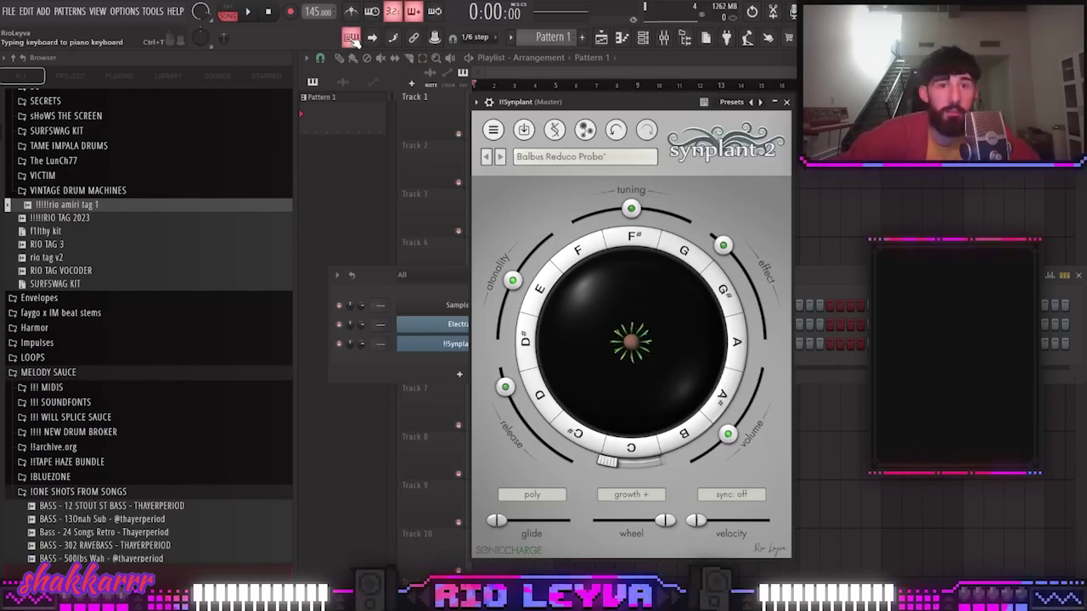
# Place an A4 note followed by a D4 note at the start of bar 1 in the Synplant channel's piano roll
pyautogui.click(830, 278)
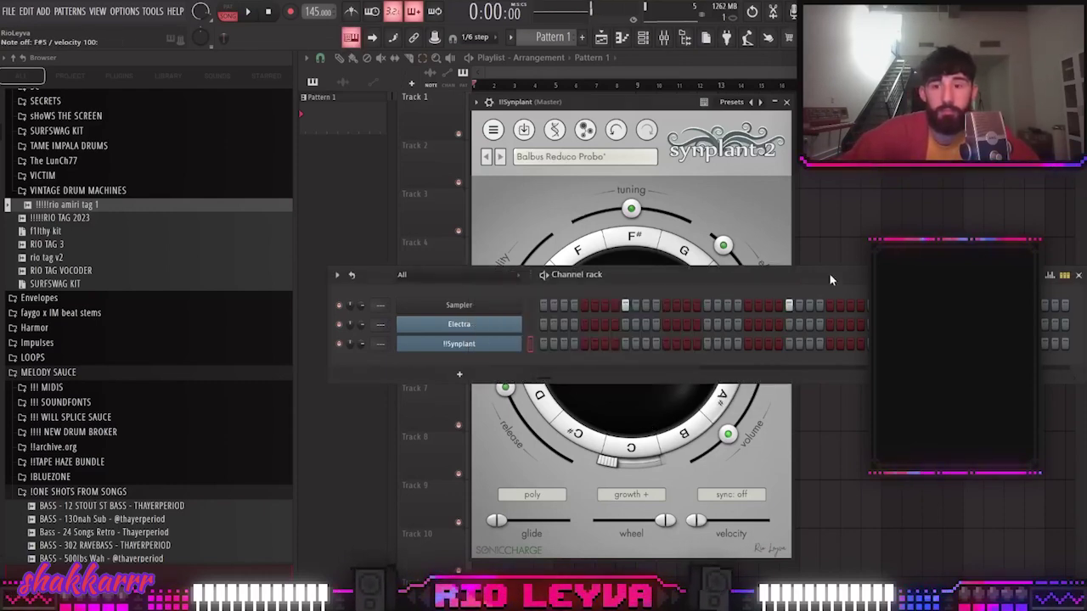
pyautogui.rightClick(515, 348)
pyautogui.click(548, 341)
pyautogui.scroll(-5, 370, 260)
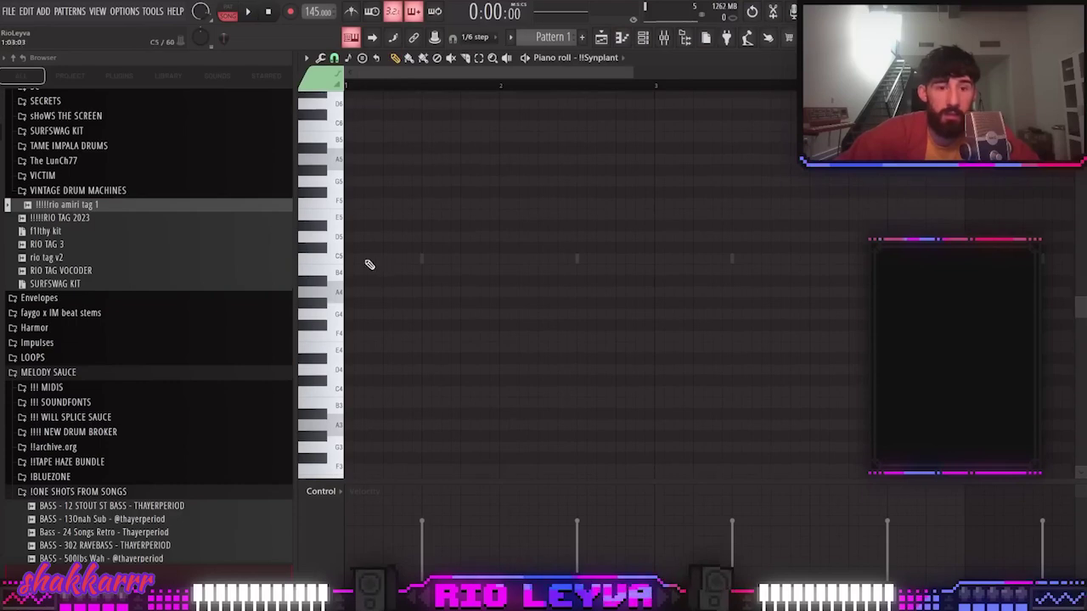
pyautogui.moveTo(372, 293); pyautogui.dragTo(292, 298)
pyautogui.moveTo(366, 368); pyautogui.dragTo(363, 359)
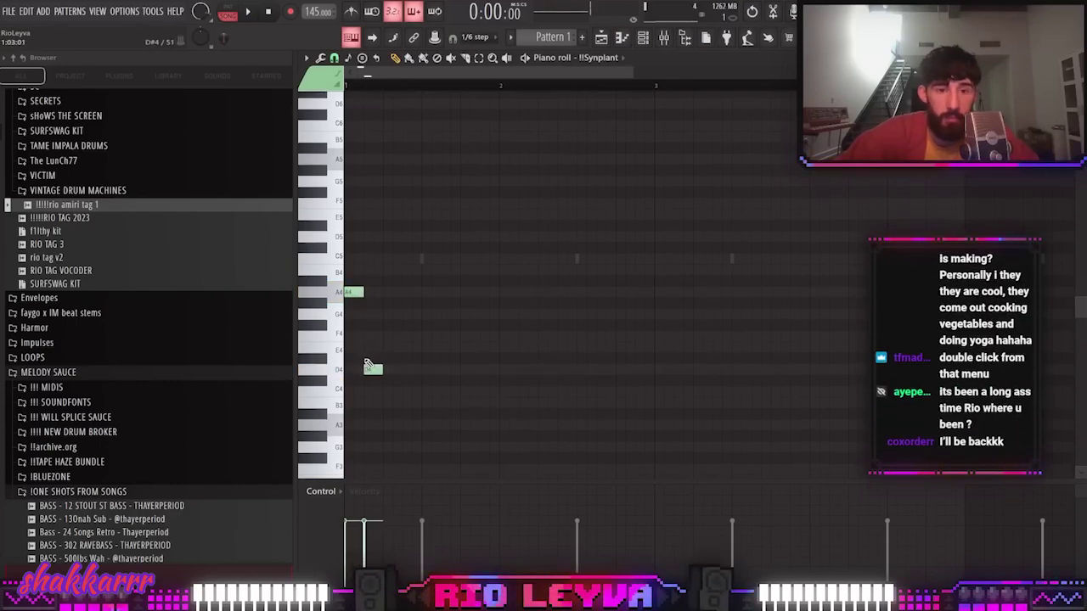
# Bring back the Synplant window, generate a new random seed and play the two-note pattern
pyautogui.click(645, 37)
pyautogui.click(495, 349)
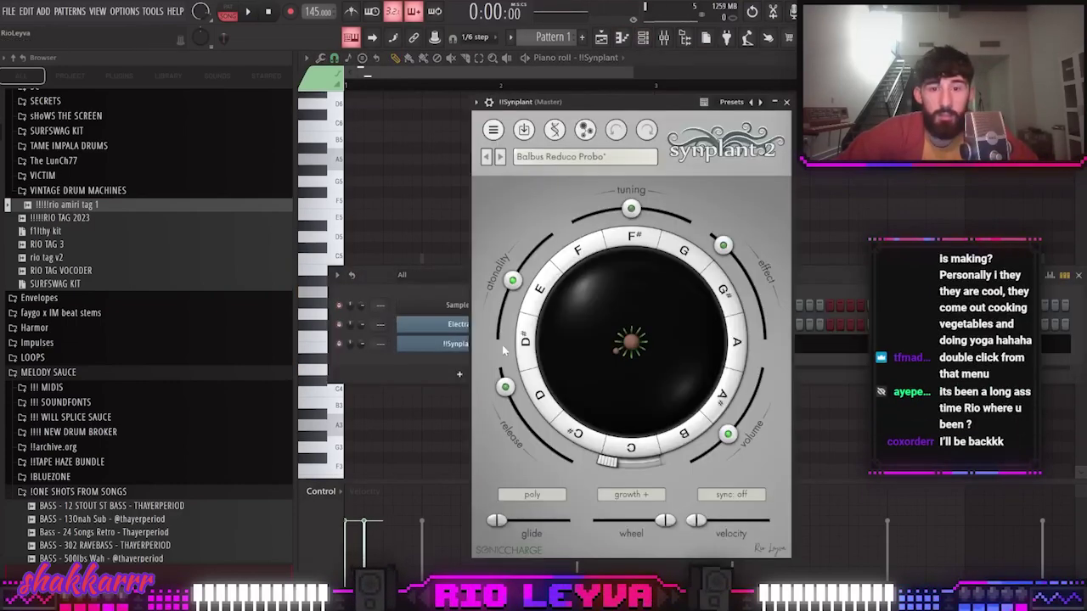
pyautogui.rightClick(630, 319)
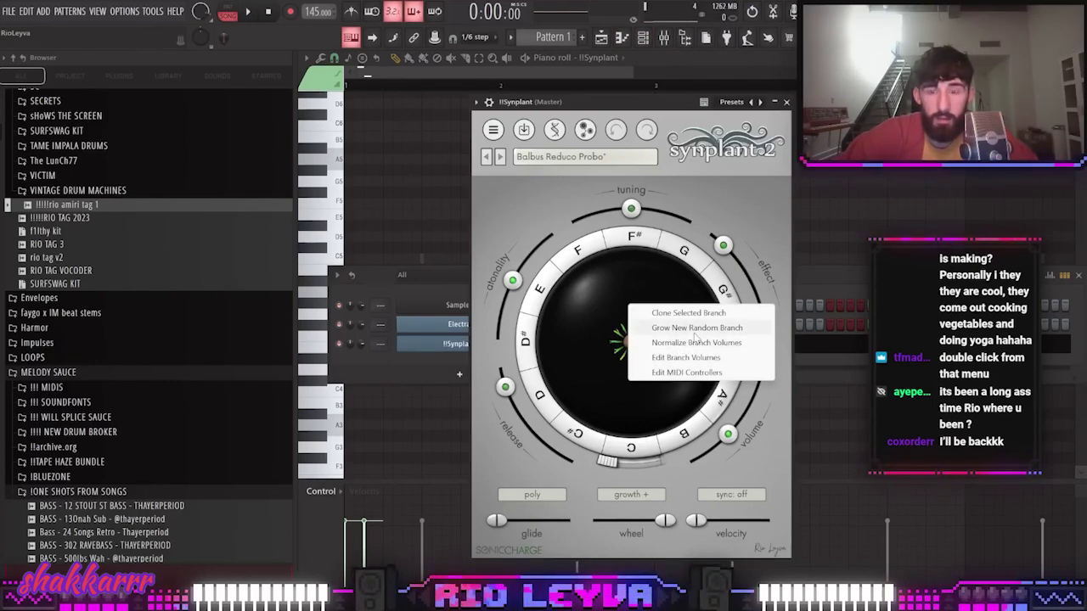
pyautogui.click(597, 349)
pyautogui.rightClick(630, 342)
pyautogui.click(680, 367)
pyautogui.press('space')
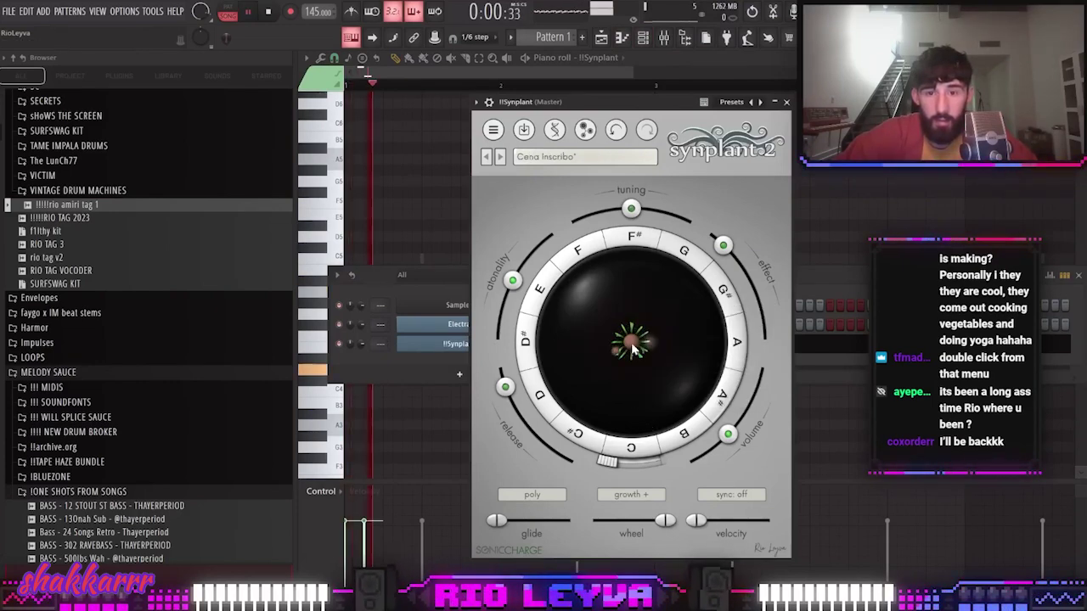
# Keep generating new random seeds in Synplant, auditioning each one with the two-note pattern
pyautogui.rightClick(632, 348)
pyautogui.click(679, 365)
pyautogui.rightClick(633, 348)
pyautogui.click(681, 365)
pyautogui.press('space')
pyautogui.rightClick(632, 356)
pyautogui.click(661, 367)
pyautogui.press('space')
pyautogui.rightClick(631, 344)
pyautogui.click(667, 367)
pyautogui.press('space')
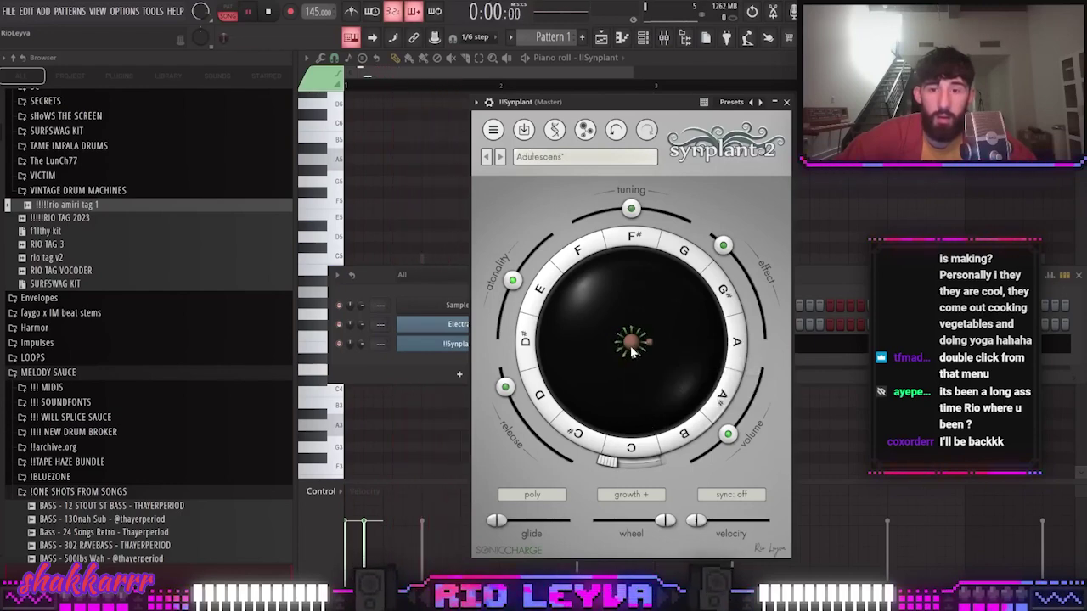
pyautogui.rightClick(632, 348)
pyautogui.click(671, 366)
pyautogui.press('space')
pyautogui.rightClick(633, 344)
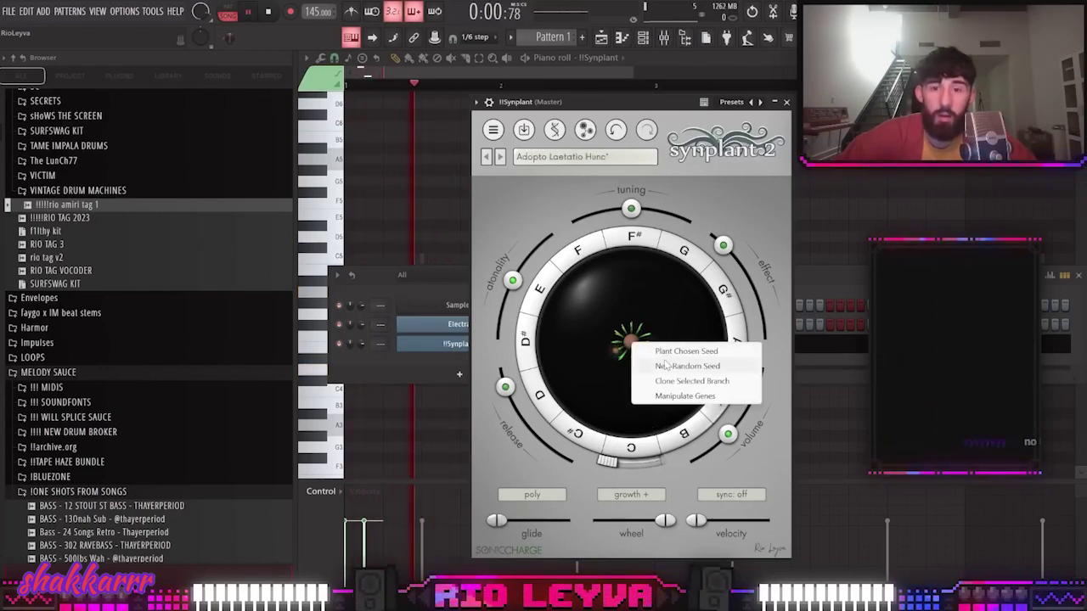
pyautogui.click(666, 365)
pyautogui.press('space')
pyautogui.press('space')
pyautogui.rightClick(632, 342)
pyautogui.click(667, 366)
pyautogui.press('space')
pyautogui.press('space')
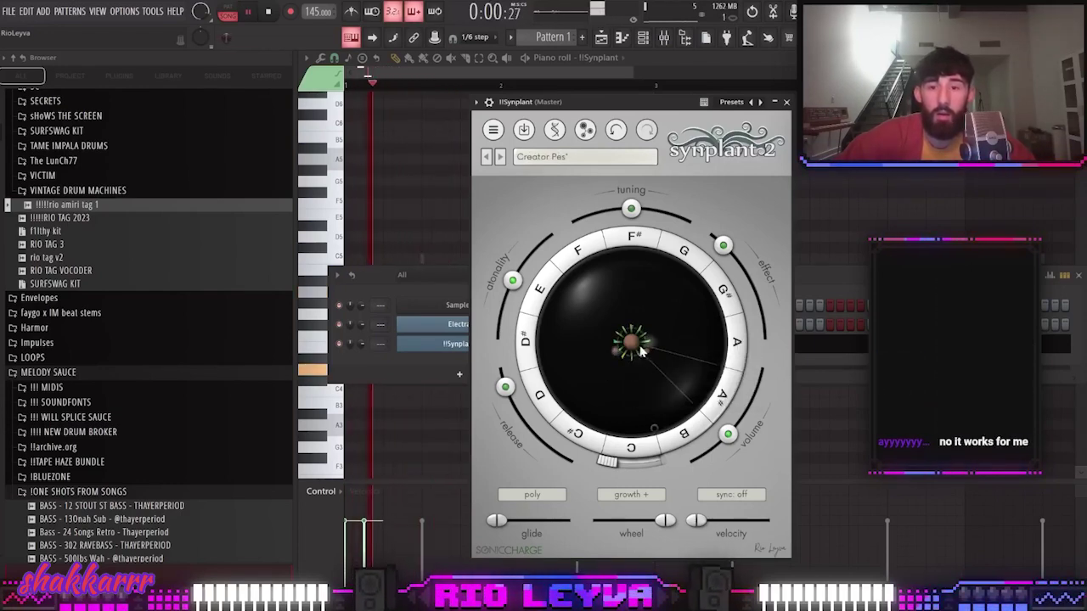
pyautogui.rightClick(632, 344)
pyautogui.click(667, 366)
pyautogui.press('space')
pyautogui.press('space')
pyautogui.rightClick(633, 344)
pyautogui.click(667, 366)
pyautogui.press('space')
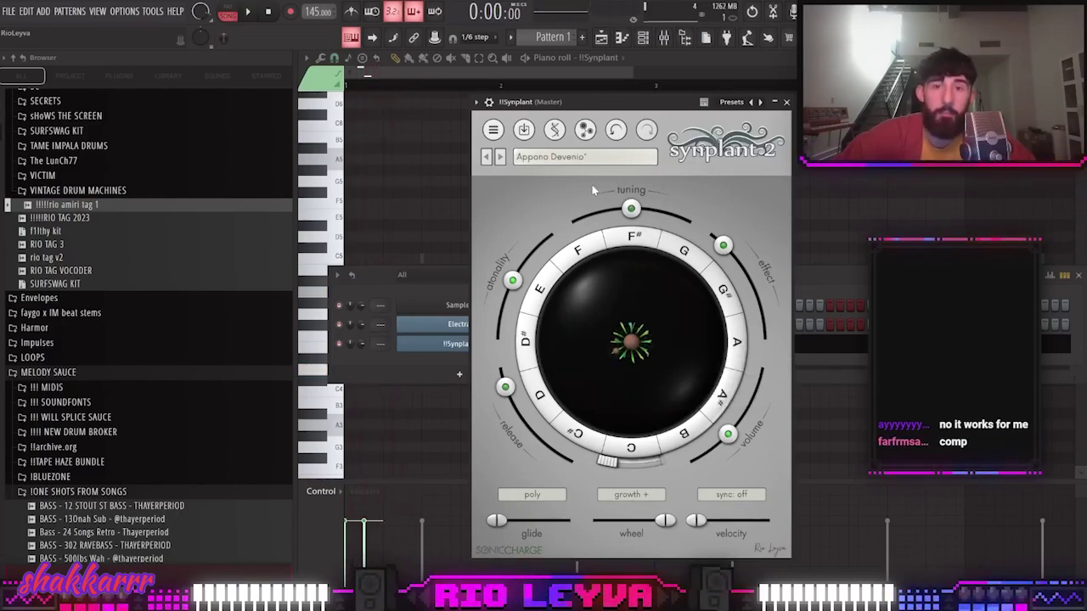
# Adjust Synplant's effect amount and grow its branches outward, auditioning the sound with the pattern
pyautogui.rightClick(626, 211)
pyautogui.click(694, 259)
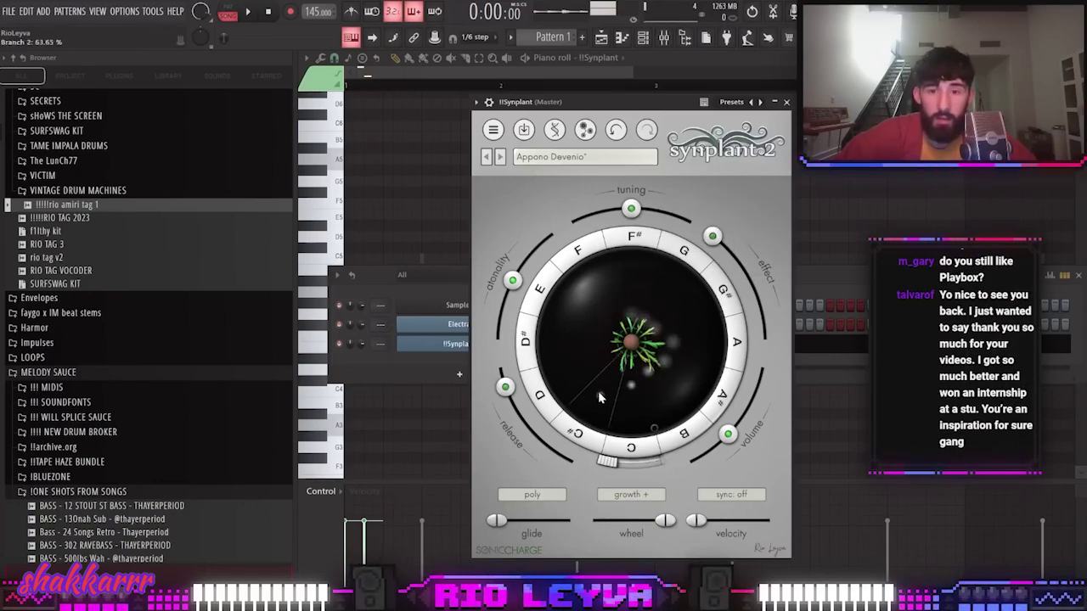
pyautogui.press('space')
pyautogui.click(408, 370)
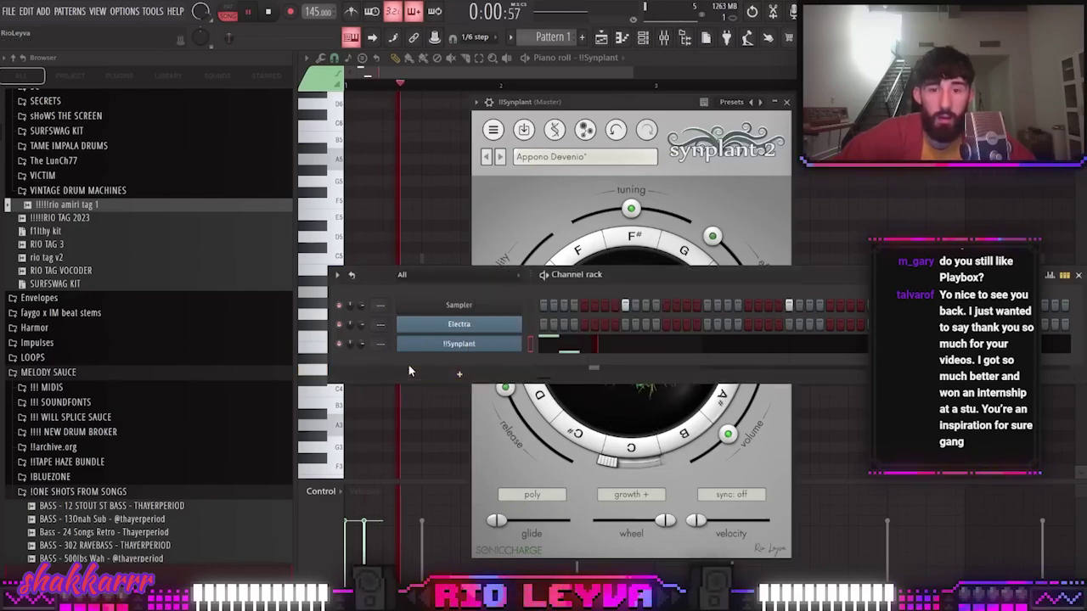
pyautogui.click(595, 346)
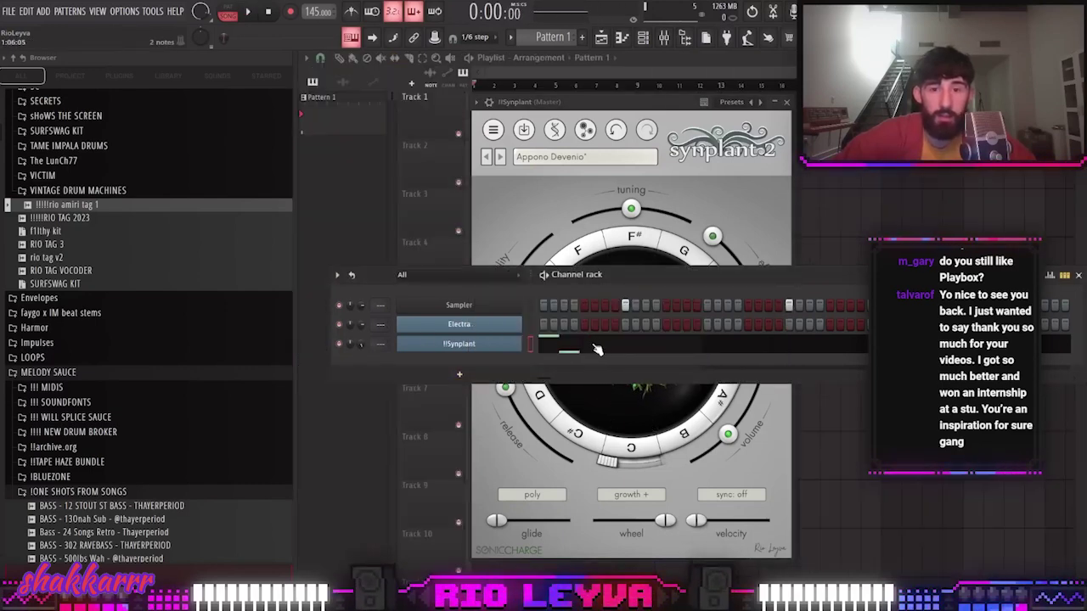
# Adjust Synplant's volume and close the plugin window
pyautogui.click(533, 183)
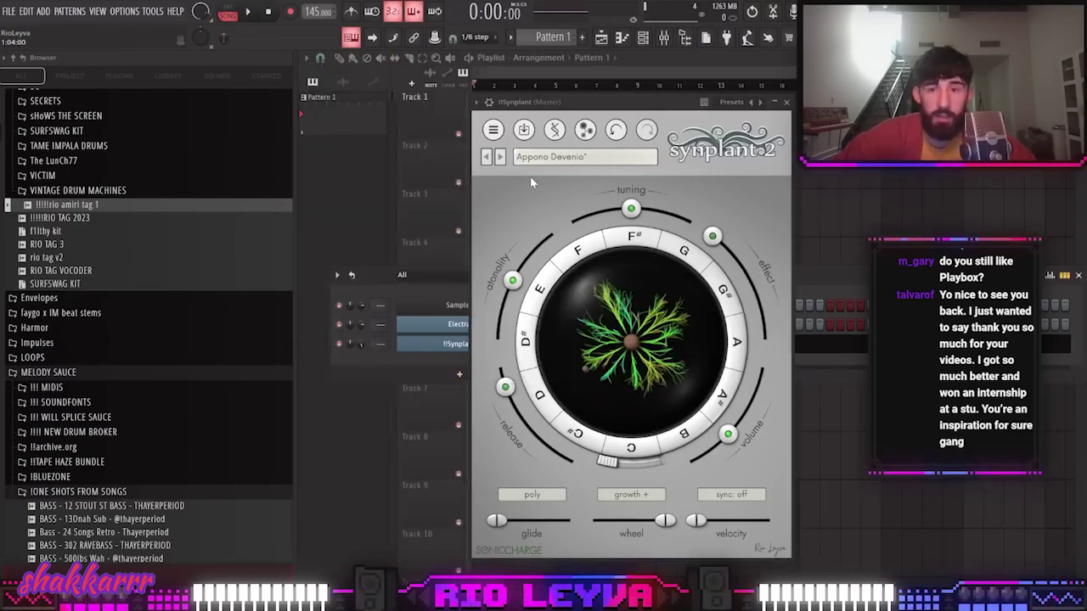
pyautogui.rightClick(728, 434)
pyautogui.click(794, 495)
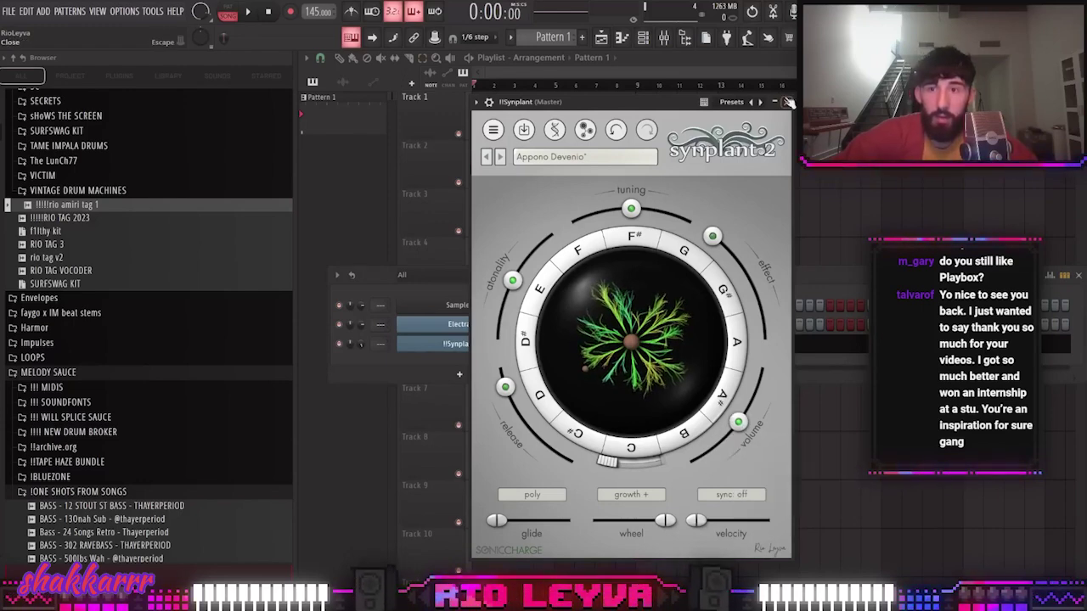
pyautogui.click(786, 101)
# Extend the Synplant melody with consecutive D5, E5 and A5 notes after the D4 note
pyautogui.click(565, 346)
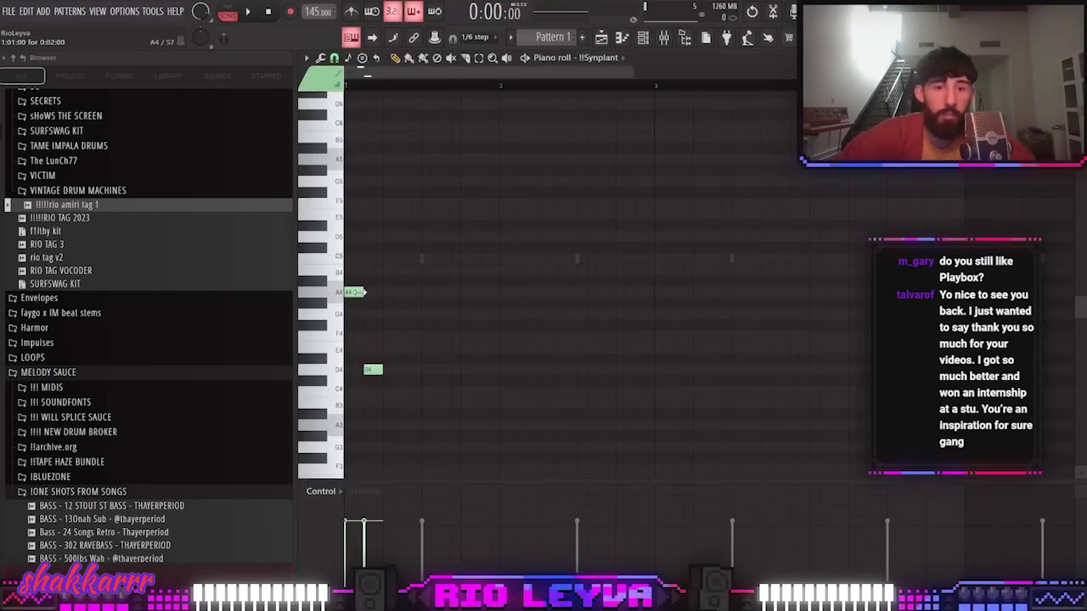
pyautogui.click(410, 216)
pyautogui.scroll(3, 410, 217)
pyautogui.press('space')
pyautogui.click(428, 236)
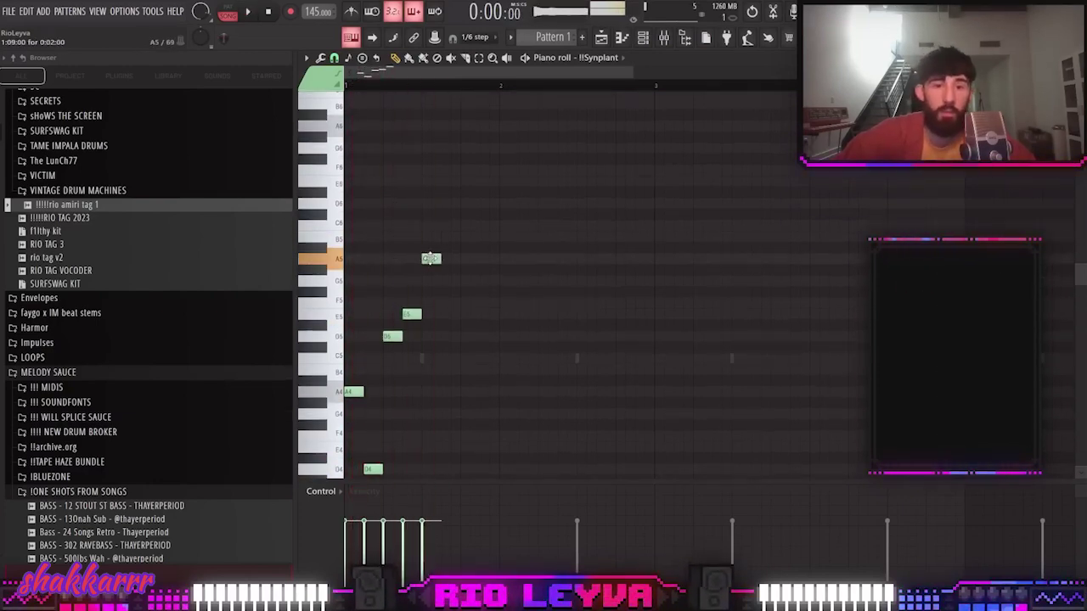
# Complete bar 1 of the melody with F4, E4 and G3 notes and play it
pyautogui.press('space')
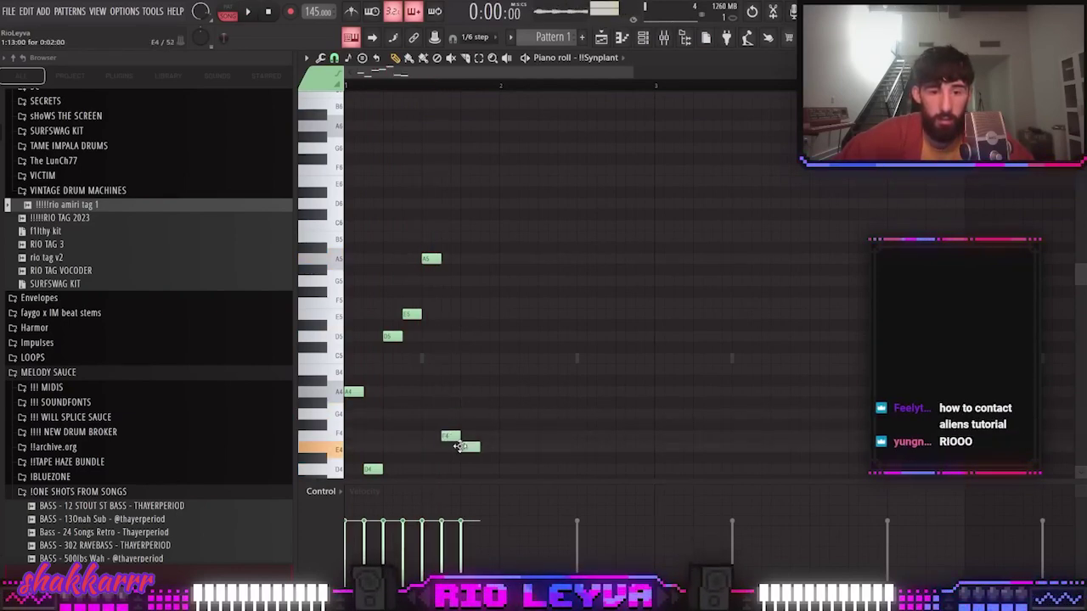
pyautogui.scroll(-5, 465, 429)
pyautogui.click(477, 391)
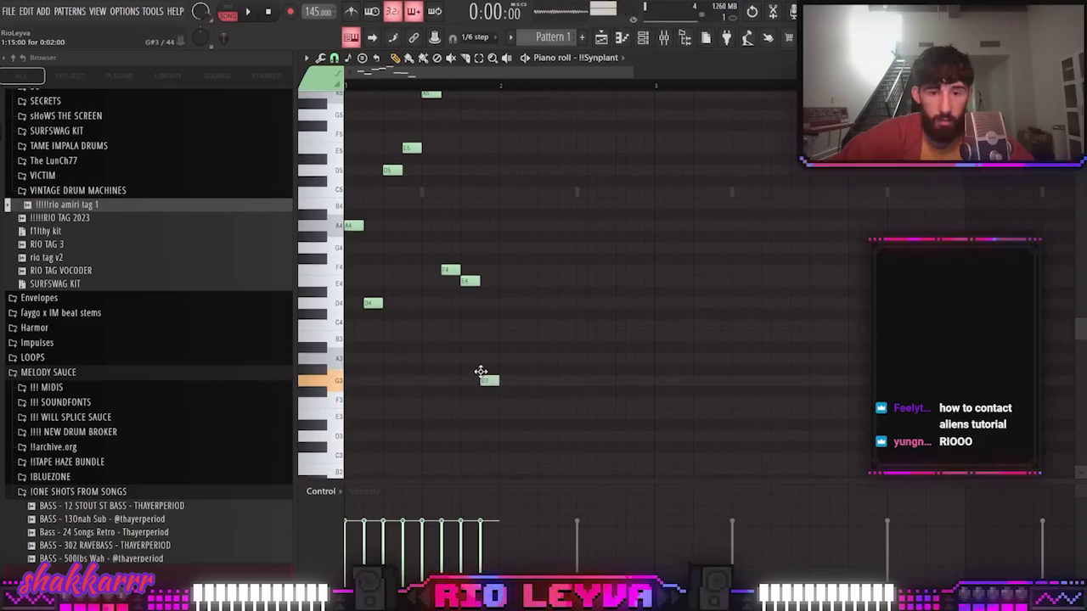
pyautogui.press('space')
# Duplicate the one-bar melody seven times to fill eight bars
pyautogui.scroll(-2, 507, 388)
pyautogui.scroll(7, 499, 380)
pyautogui.scroll(-4, 483, 376)
pyautogui.hotkey('ctrl', 'b')
pyautogui.hotkey('ctrl', 'b')
pyautogui.hotkey('ctrl', 'b')
pyautogui.hotkey('ctrl', 'b')
pyautogui.hotkey('ctrl', 'b')
pyautogui.hotkey('ctrl', 'b')
pyautogui.hotkey('ctrl', 'b')
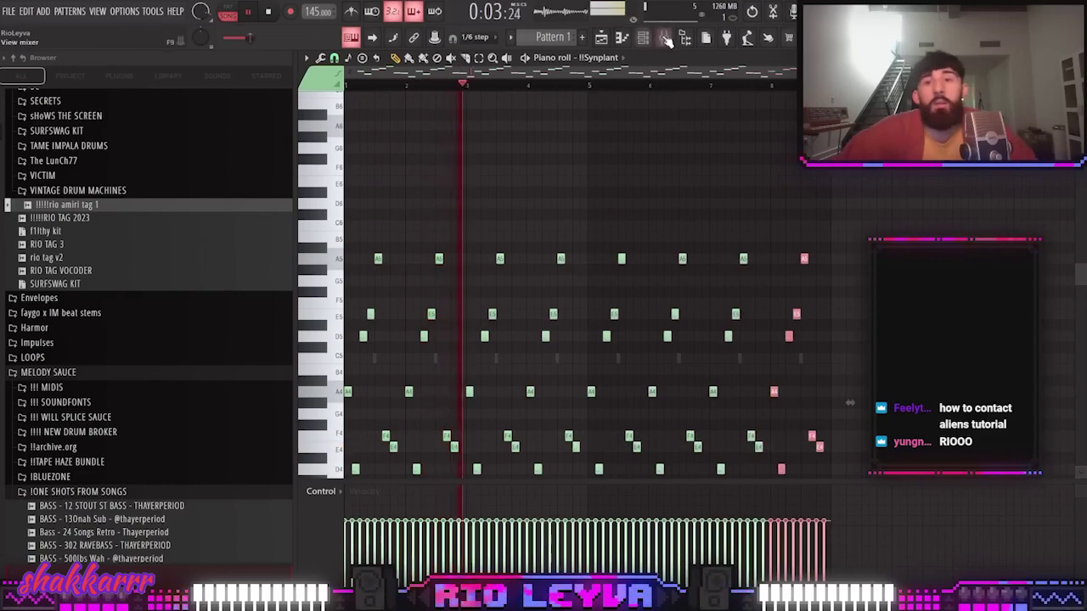
# Route the Synplant channel to mixer insert 1 and lower that track's fader
pyautogui.click(664, 37)
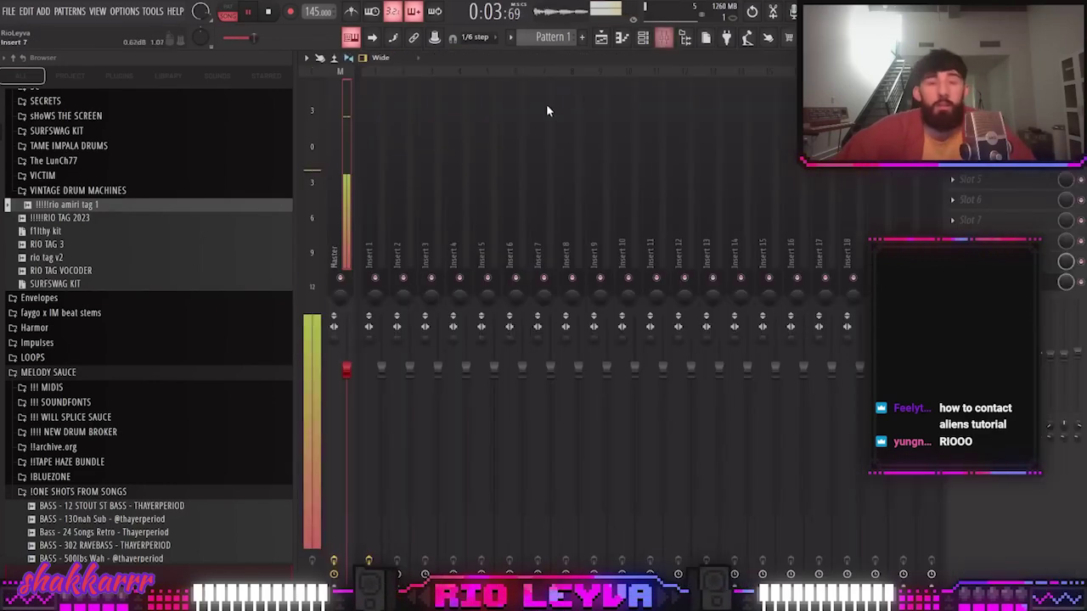
pyautogui.click(368, 199)
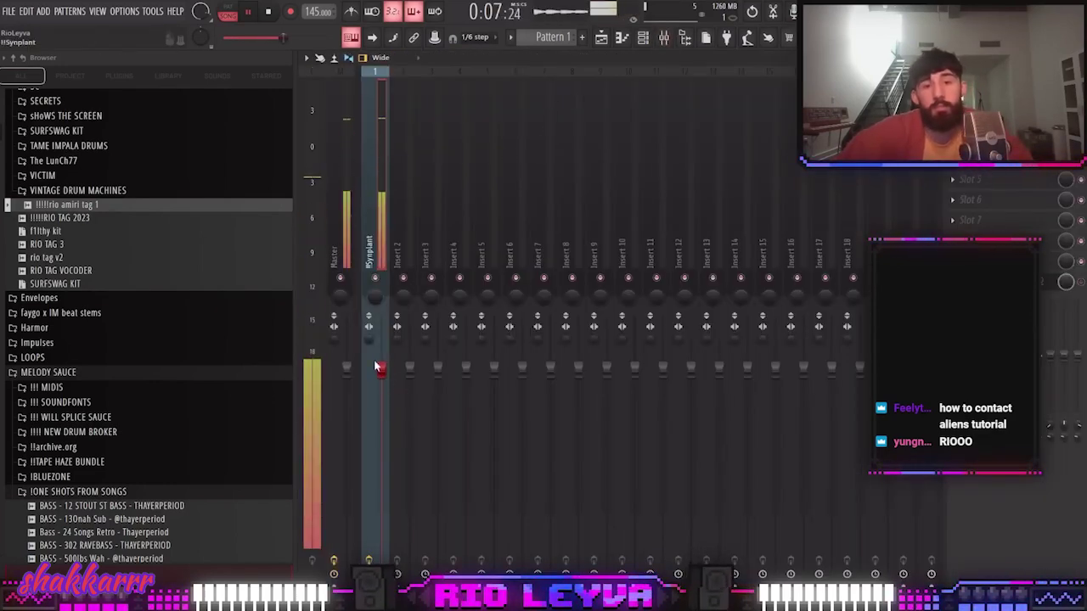
# Load Rift in effect slot 5 of the Synplant mixer track and pick a preset in place of the default
pyautogui.click(967, 179)
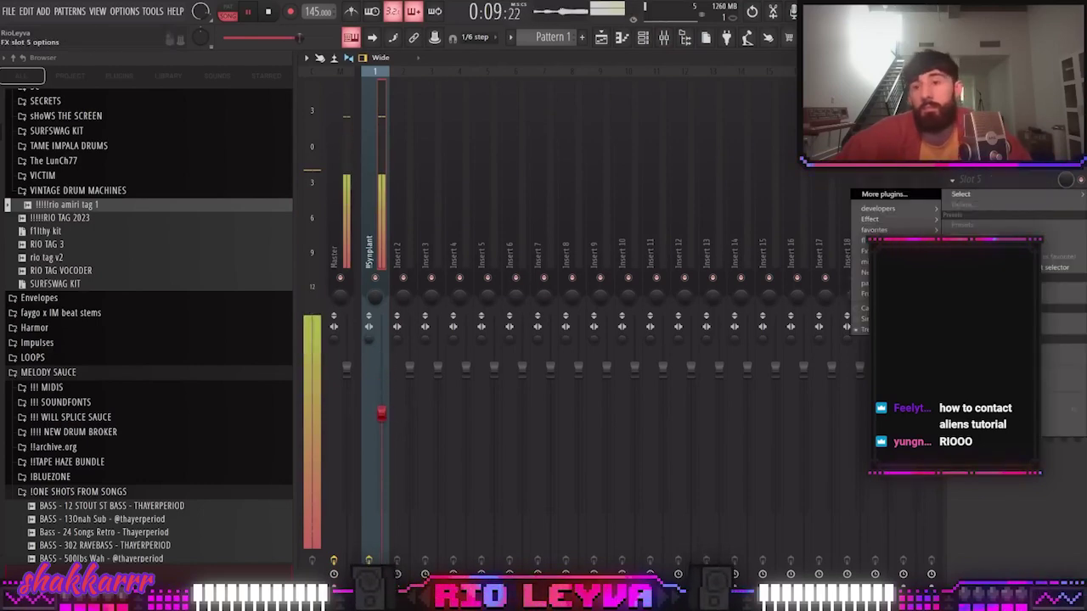
pyautogui.moveTo(875, 230)
pyautogui.click(787, 507)
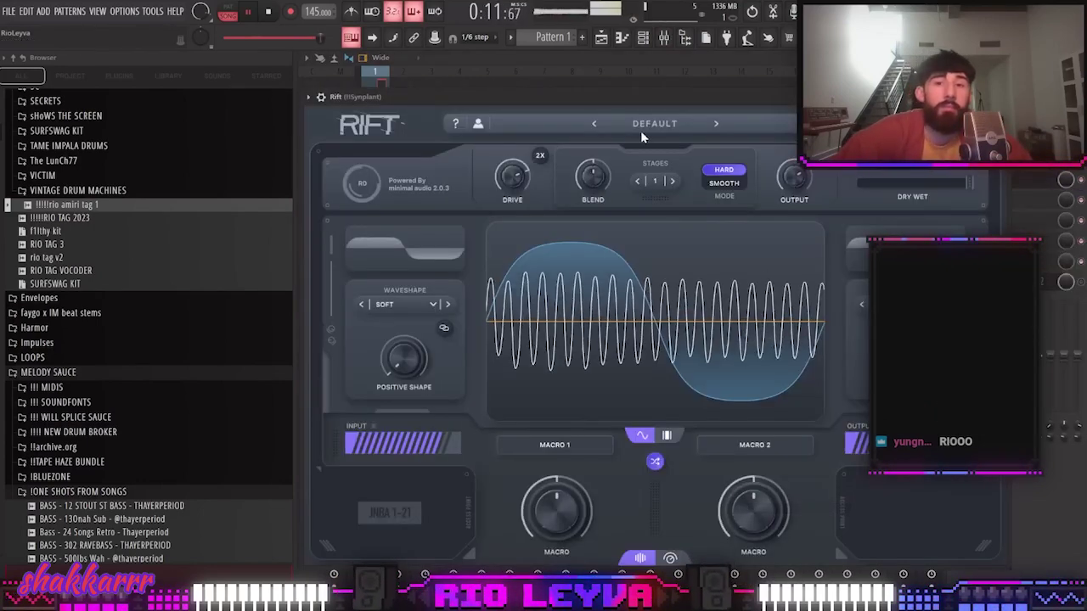
pyautogui.click(650, 127)
pyautogui.click(543, 305)
pyautogui.click(720, 319)
pyautogui.scroll(-3, 567, 297)
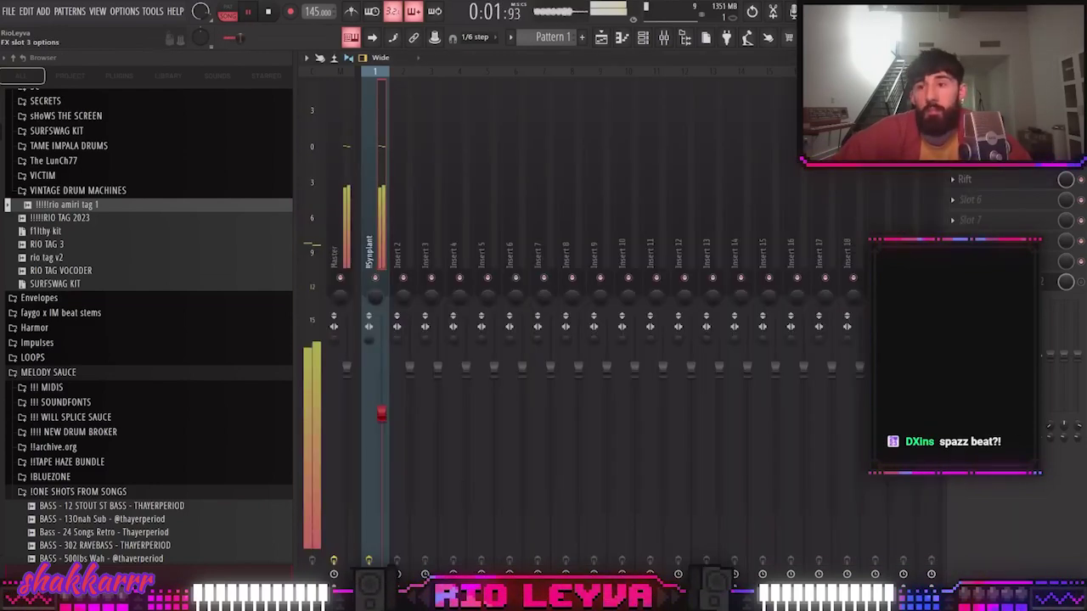
# Load HalfTime in effect slot 6 of the Synplant mixer track and close its window
pyautogui.click(987, 197)
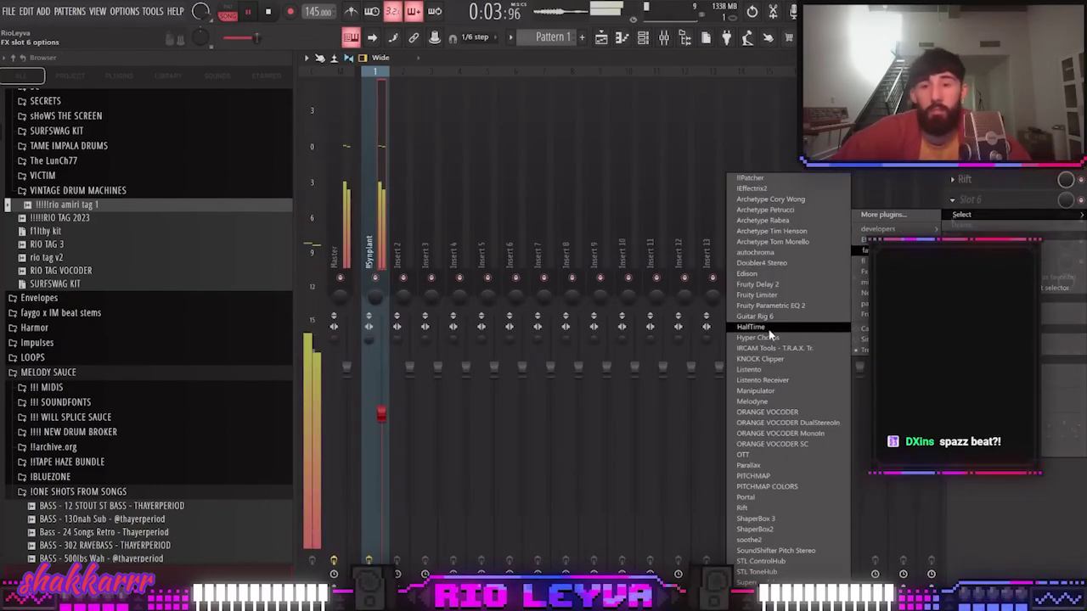
pyautogui.click(788, 330)
pyautogui.click(638, 113)
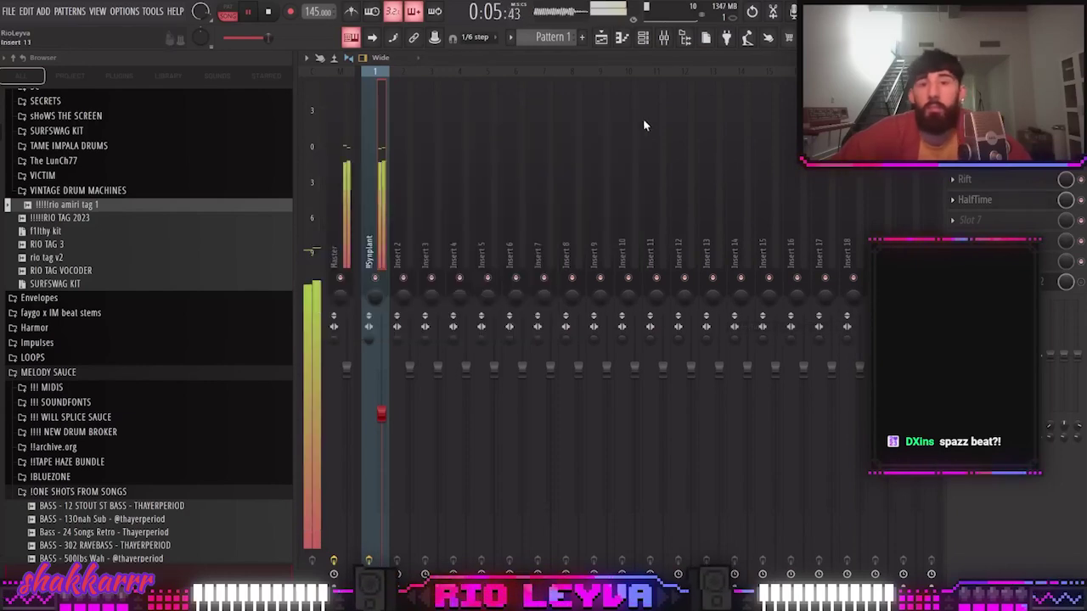
# Load Fruity Parametric EQ 2 in effect slot 8, cut the lows with band 1 and boost the upper mids with band 4
pyautogui.click(1080, 242)
pyautogui.moveTo(863, 291)
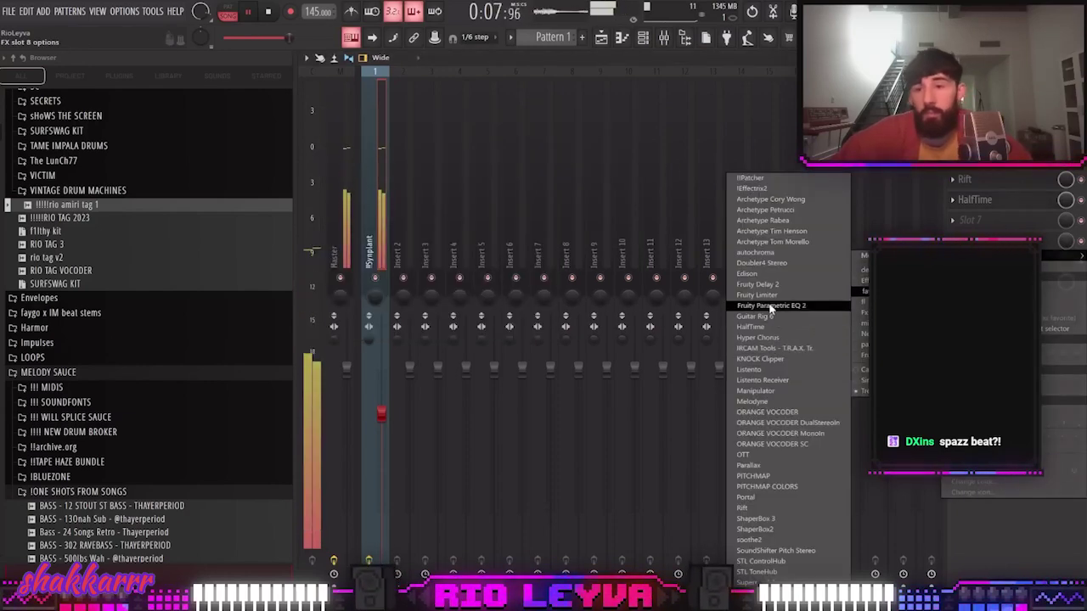
pyautogui.click(771, 307)
pyautogui.moveTo(412, 256); pyautogui.dragTo(451, 325)
pyautogui.moveTo(518, 256); pyautogui.dragTo(570, 240)
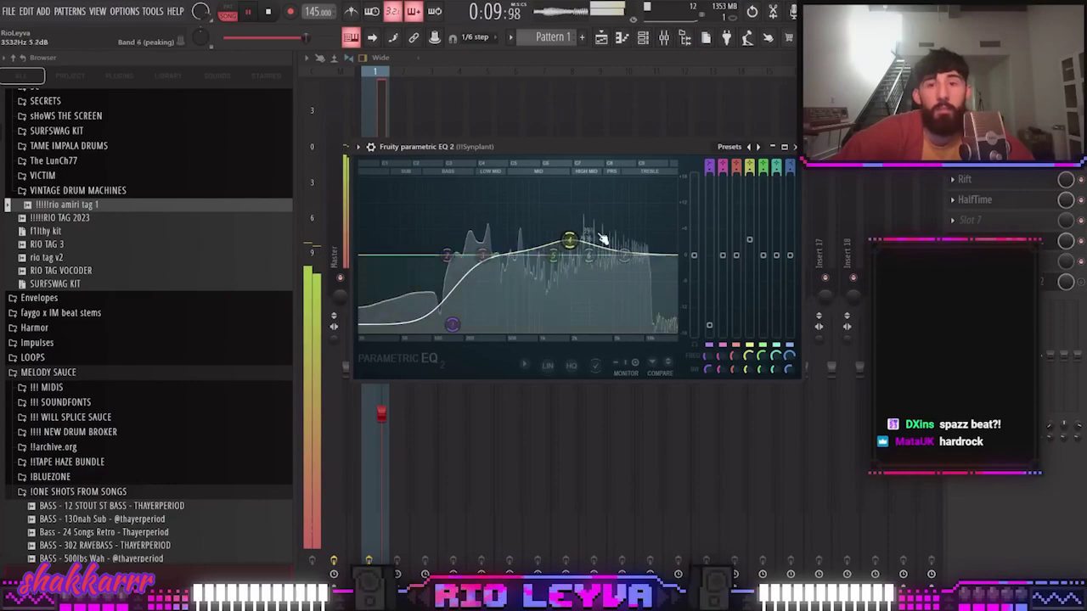
# Load the CLAP - FOREIGN sample from the F1LTHY x LUKRATIVE KIT drum folder onto the Sampler channel
pyautogui.click(643, 39)
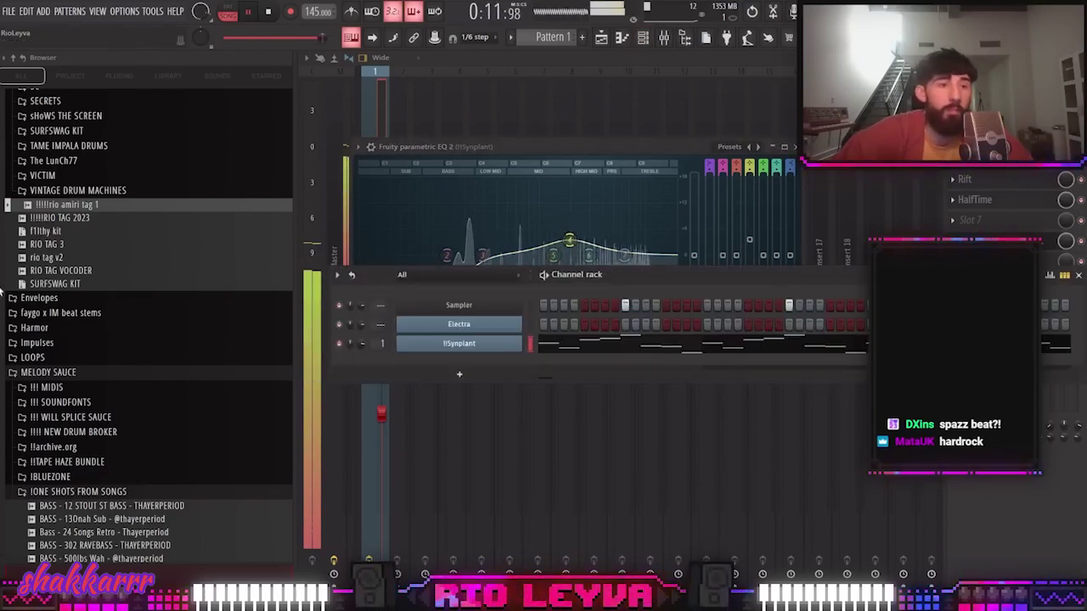
pyautogui.scroll(10, 33, 294)
pyautogui.click(73, 402)
pyautogui.scroll(-3, 73, 402)
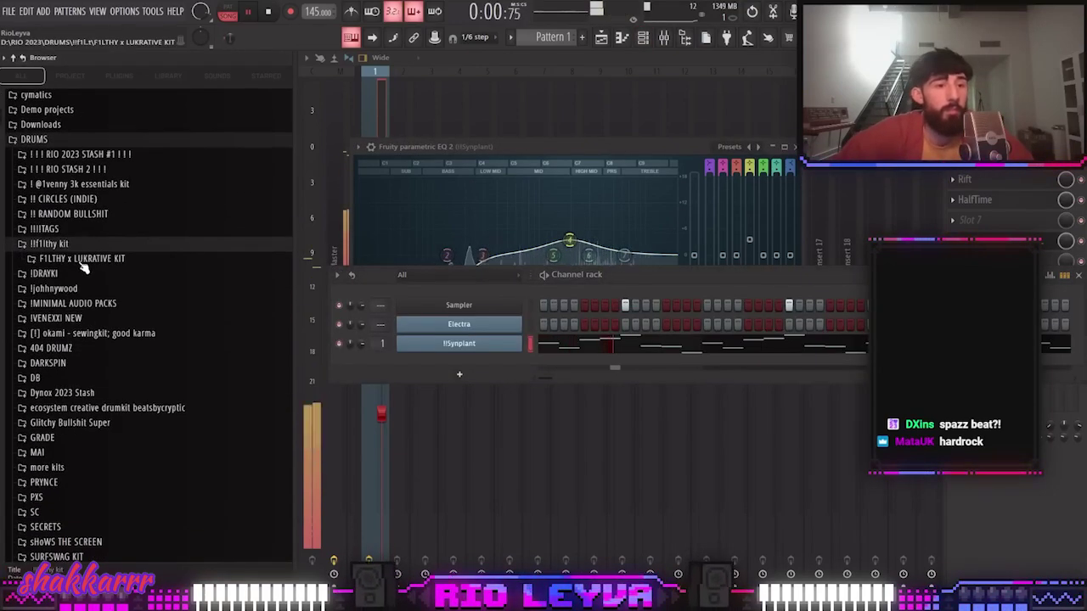
pyautogui.click(83, 258)
pyautogui.click(85, 288)
pyautogui.click(87, 315)
pyautogui.moveTo(100, 340); pyautogui.dragTo(463, 305)
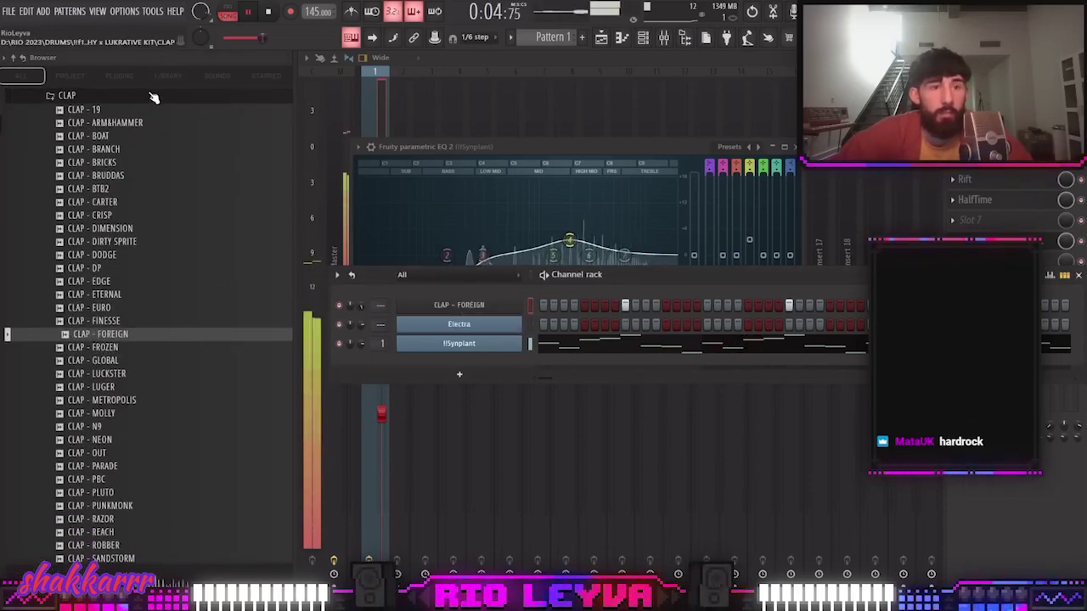
# Add HI HAT - BIEN from the same kit as a new channel and fill it on every second step
pyautogui.click(101, 97)
pyautogui.click(82, 125)
pyautogui.click(91, 164)
pyautogui.moveTo(95, 166); pyautogui.dragTo(483, 367)
pyautogui.rightClick(484, 364)
pyautogui.click(679, 397)
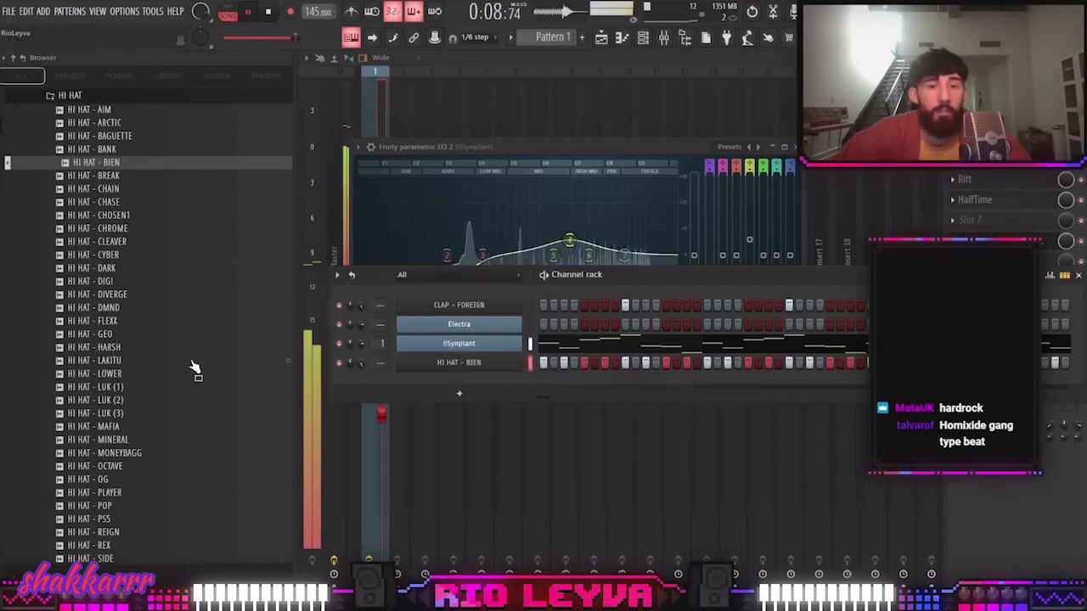
# Load 808 - DEATHGRIPS from the kit's 808 folder as a new channel, set it to cut itself and adjust its volume level
pyautogui.scroll(10, 274, 367)
pyautogui.scroll(-6, 280, 373)
pyautogui.click(65, 209)
pyautogui.click(98, 242)
pyautogui.press('space')
pyautogui.moveTo(98, 243); pyautogui.dragTo(443, 380)
pyautogui.click(110, 267)
pyautogui.click(111, 284)
pyautogui.moveTo(104, 270); pyautogui.dragTo(460, 401)
pyautogui.moveTo(467, 285); pyautogui.dragTo(467, 281)
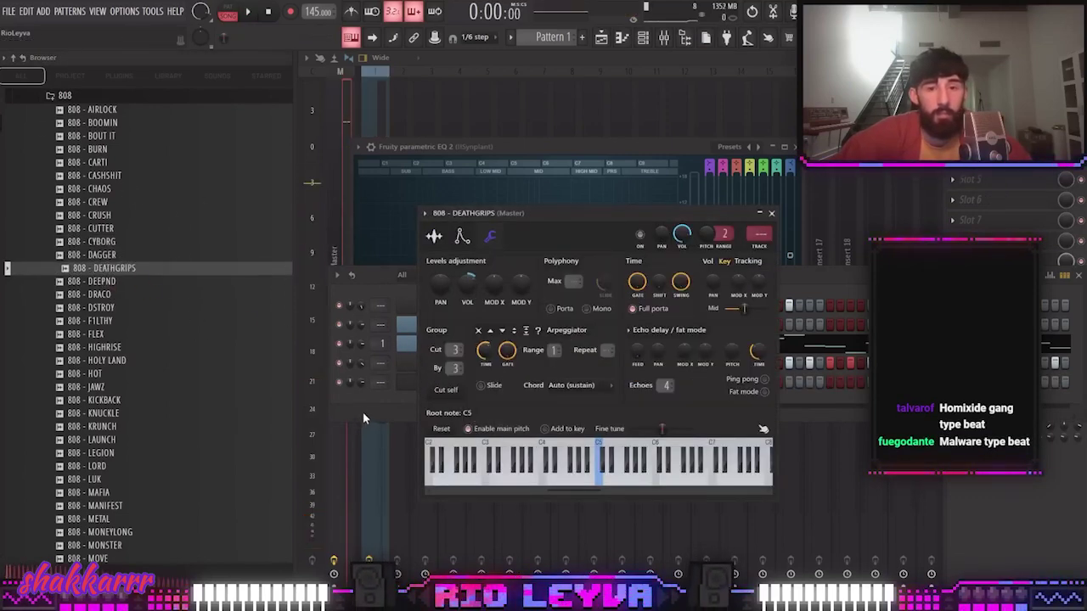
pyautogui.click(362, 413)
pyautogui.click(565, 341)
# Place 808 notes in the piano roll: A#5 at the start and last beat of bar 1, and D6 on beat 2 of bar 2
pyautogui.click(642, 37)
pyautogui.rightClick(517, 382)
pyautogui.click(543, 380)
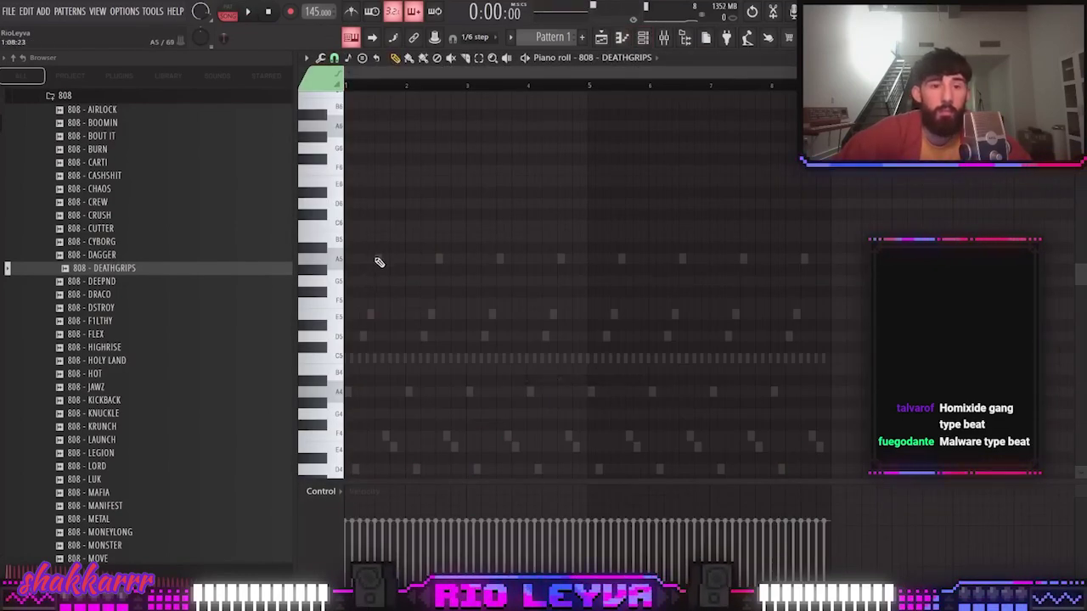
pyautogui.moveTo(350, 520); pyautogui.dragTo(347, 485)
pyautogui.press('space')
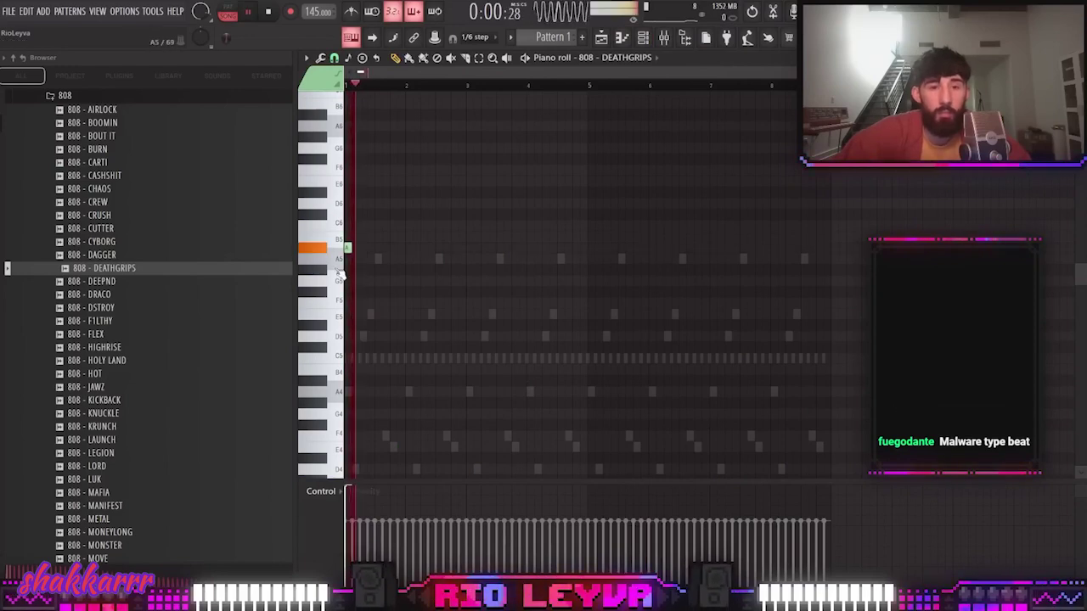
pyautogui.scroll(4, 349, 285)
pyautogui.click(462, 247)
pyautogui.moveTo(540, 195); pyautogui.dragTo(541, 211)
pyautogui.click(527, 170)
pyautogui.click(354, 43)
pyautogui.hotkey('ctrl', 'z')
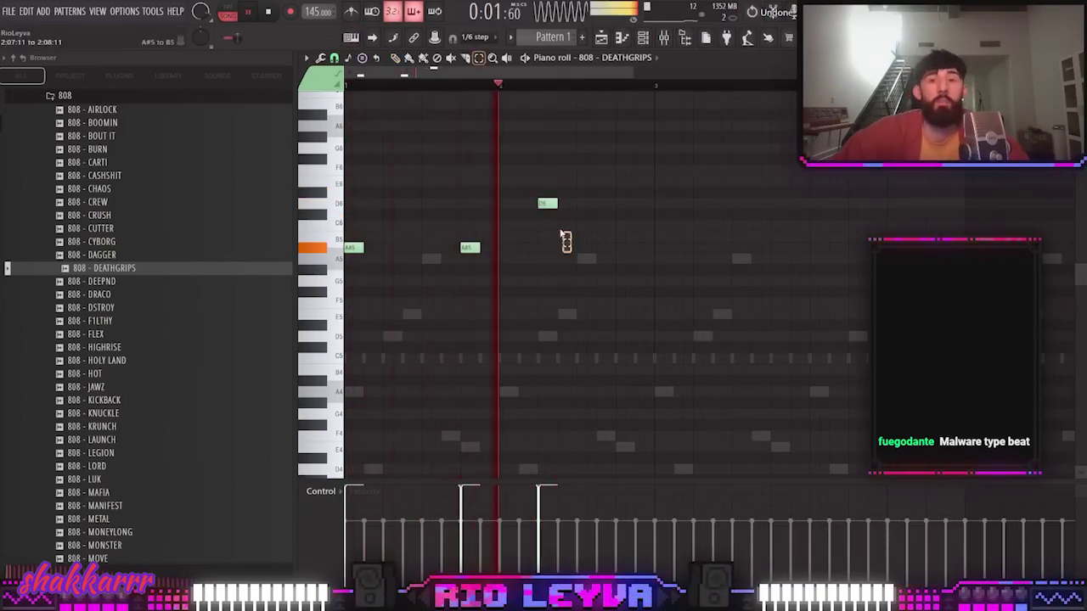
# Lower the 808 note in bar 2 by an octave to D5 and repeat the two-bar pattern across eight bars
pyautogui.moveTo(575, 253); pyautogui.dragTo(519, 178)
pyautogui.hotkey('ctrl', 'Down')
pyautogui.middleClick(522, 175)
pyautogui.moveTo(651, 87); pyautogui.dragTo(345, 89)
pyautogui.hotkey('ctrl', 'b')
pyautogui.hotkey('ctrl', 'b')
pyautogui.hotkey('ctrl', 'b')
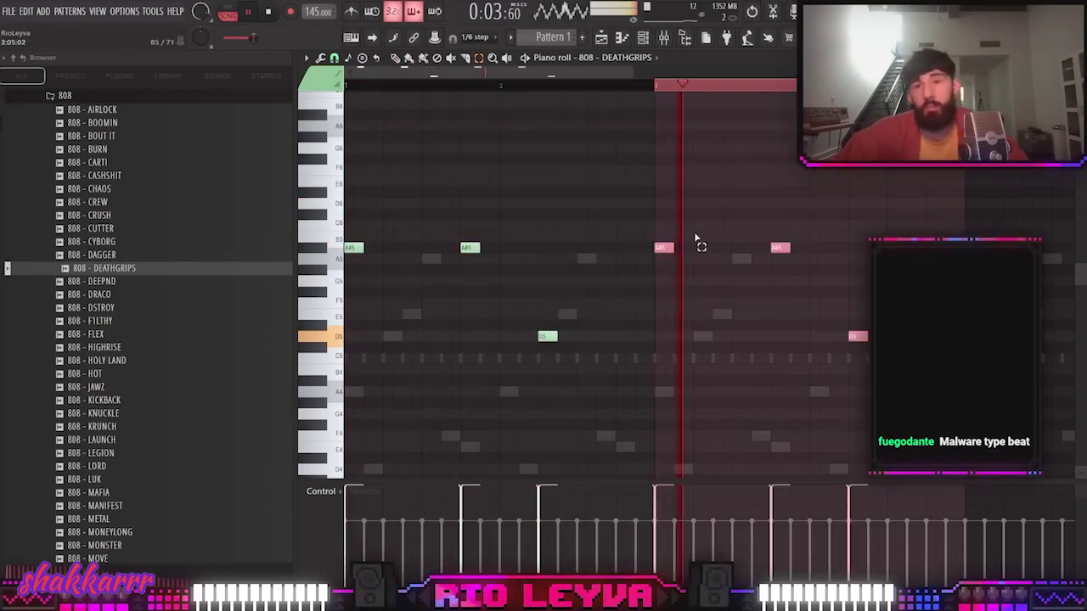
pyautogui.scroll(-4, 628, 242)
pyautogui.keyDown('ctrl'); pyautogui.click(728, 90); pyautogui.keyUp('ctrl')
pyautogui.click(643, 39)
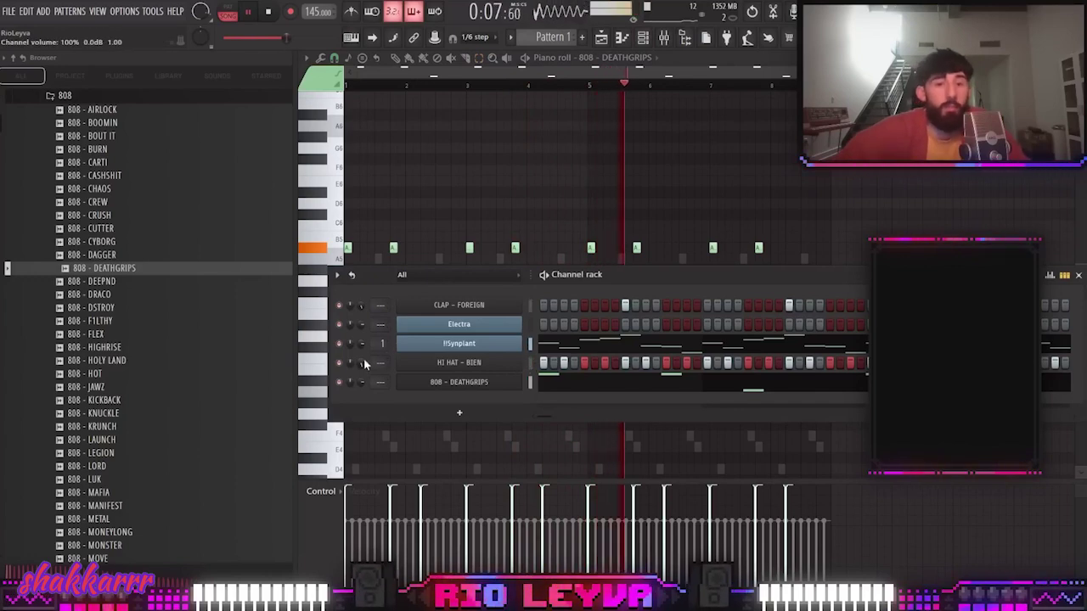
# Replace the clap channel's sample with CLAP - EDGE from the kit's CLAP folder
pyautogui.scroll(5, 134, 297)
pyautogui.scroll(1, 134, 296)
pyautogui.click(133, 423)
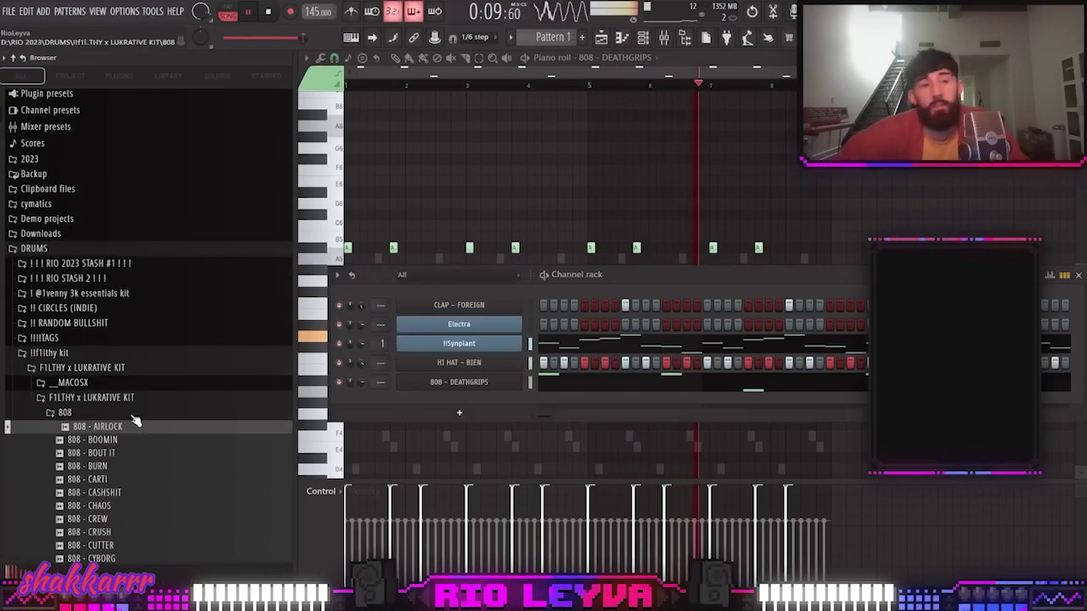
pyautogui.click(133, 415)
pyautogui.scroll(-3, 130, 417)
pyautogui.click(66, 268)
pyautogui.moveTo(93, 281); pyautogui.dragTo(458, 305)
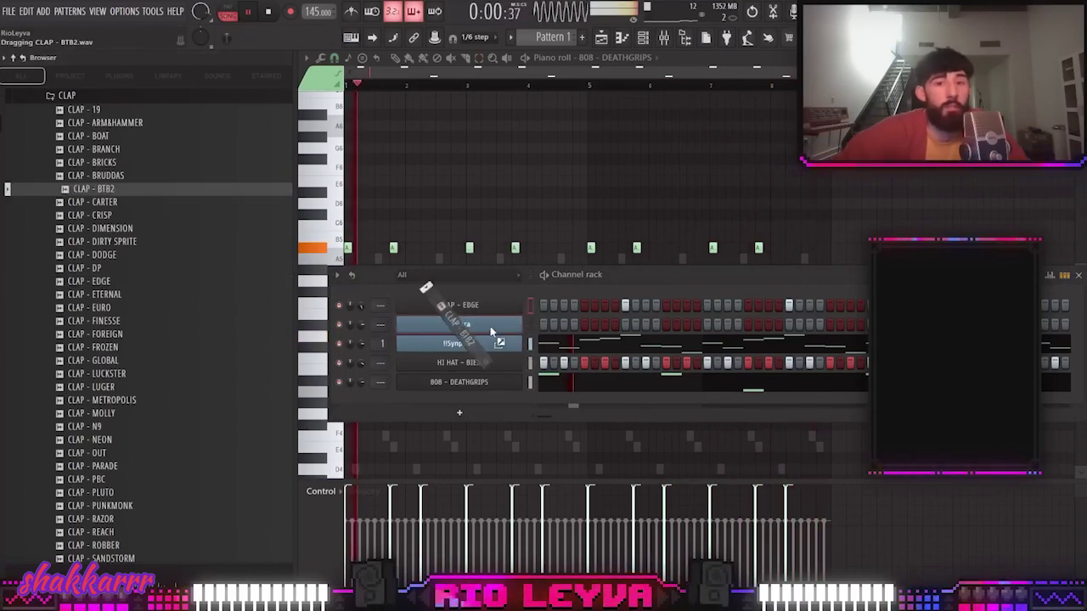
# Add PERC - ROLLIE from the kit's PERC folder as a new channel with a hit on its first step
pyautogui.scroll(-3, 79, 303)
pyautogui.scroll(-12, 85, 310)
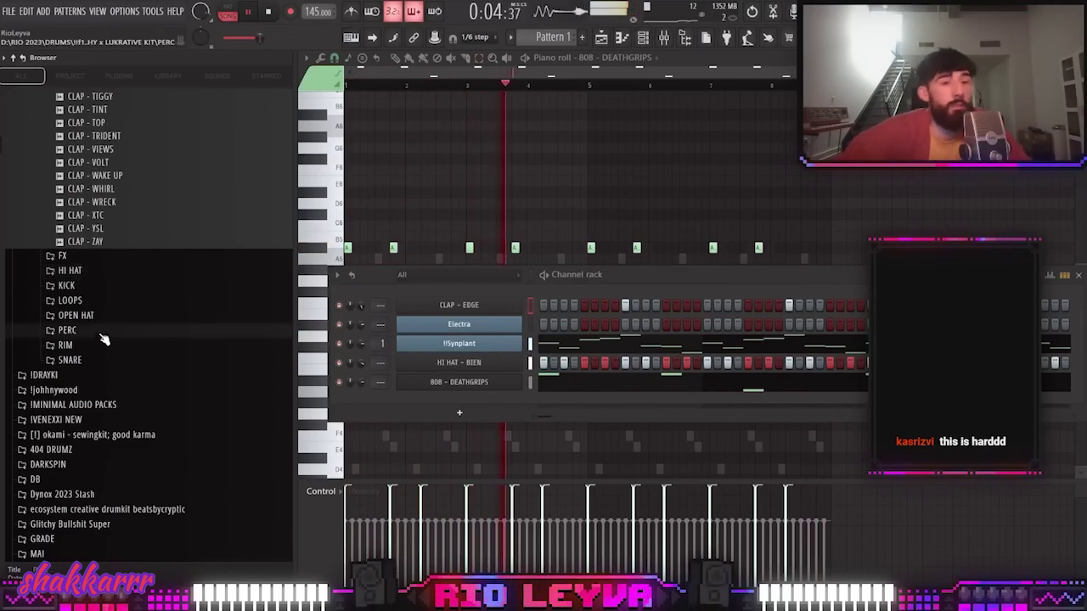
pyautogui.click(78, 331)
pyautogui.moveTo(250, 376); pyautogui.dragTo(544, 409)
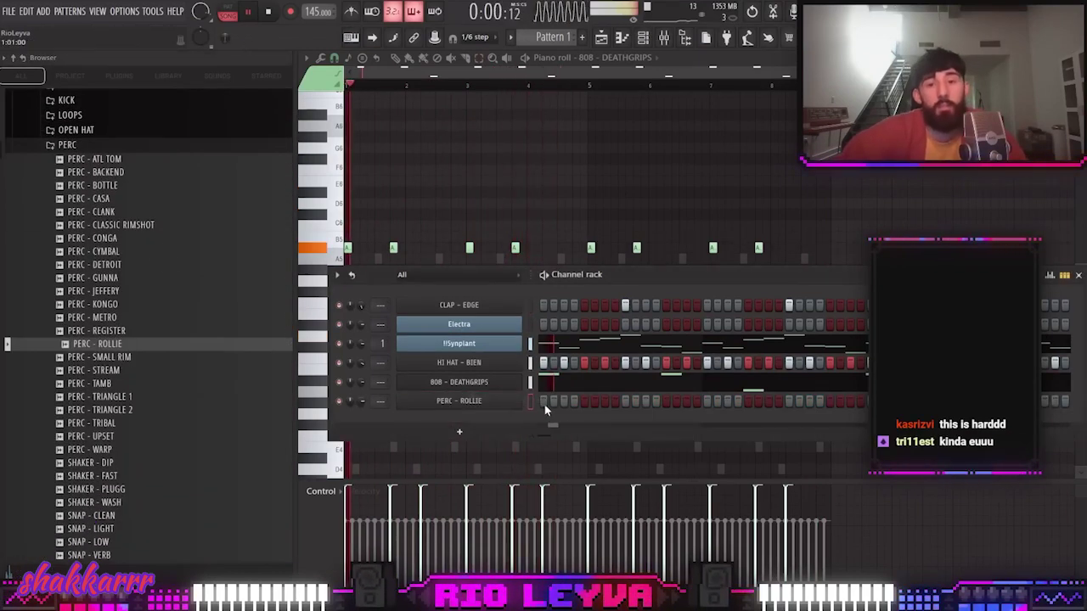
# Audition other samples in the PERC folder and add PERC - ATL TOM as a new channel
pyautogui.click(100, 264)
pyautogui.press('space')
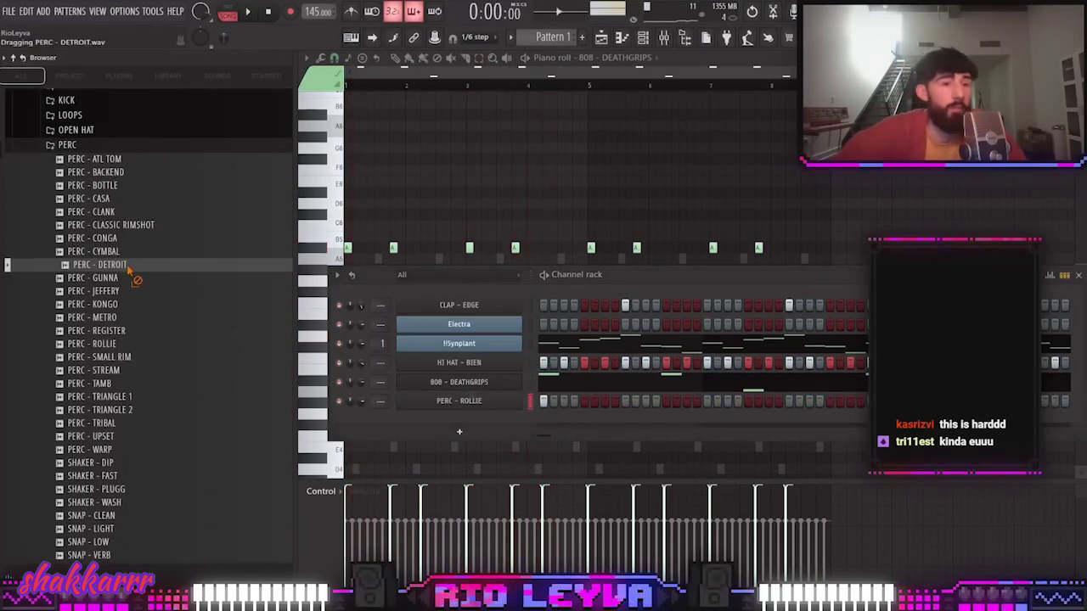
pyautogui.moveTo(459, 403); pyautogui.dragTo(459, 403)
pyautogui.click(127, 238)
pyautogui.click(107, 253)
pyautogui.click(102, 213)
pyautogui.click(101, 201)
pyautogui.click(103, 186)
pyautogui.click(103, 197)
pyautogui.click(97, 173)
pyautogui.click(103, 161)
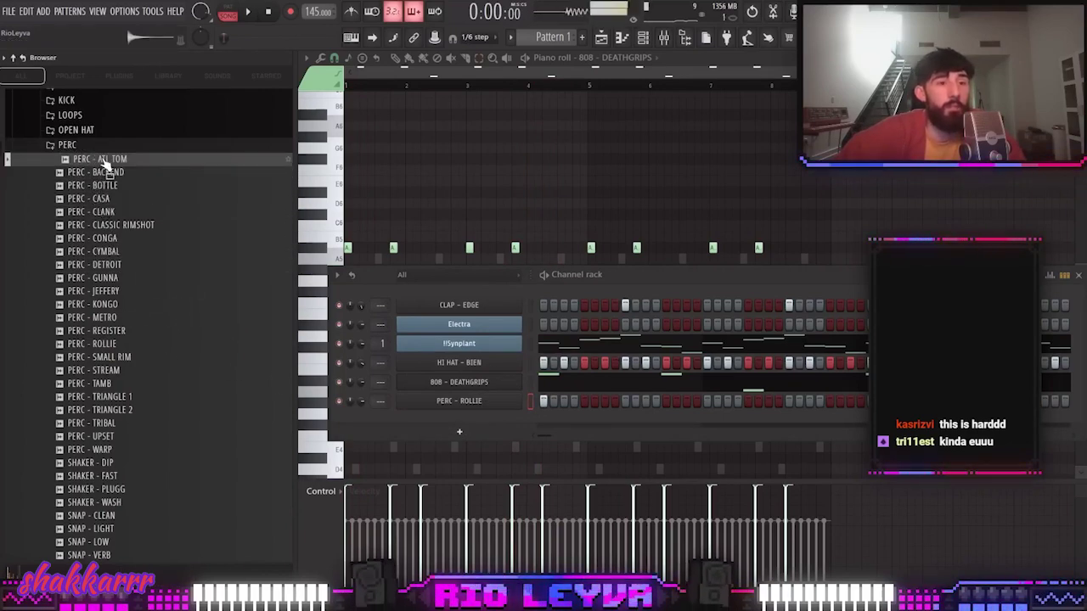
pyautogui.moveTo(519, 425); pyautogui.dragTo(526, 426)
pyautogui.press('space')
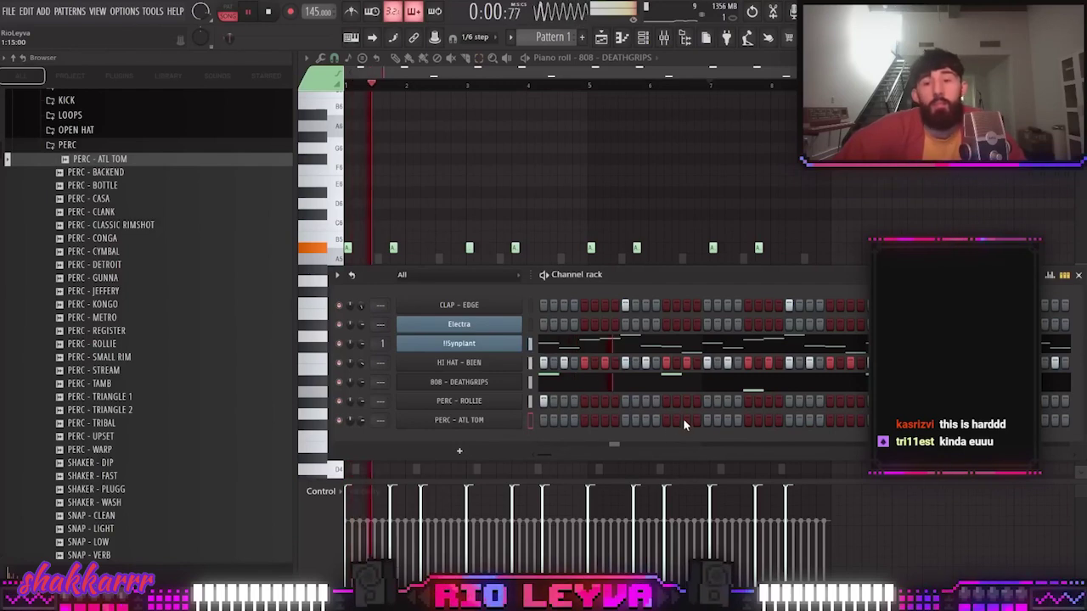
# Place pairs of C5 tom notes in bar 2 and at the end of bar 4, lowering the bar 4 pair's velocities
pyautogui.rightClick(493, 419)
pyautogui.click(534, 417)
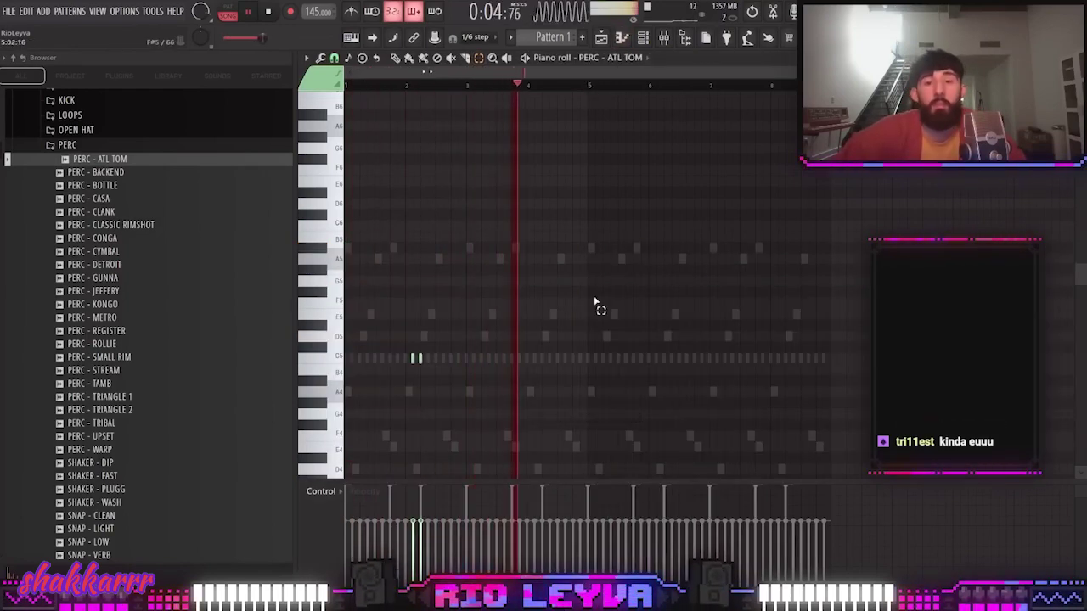
pyautogui.scroll(4, 584, 218)
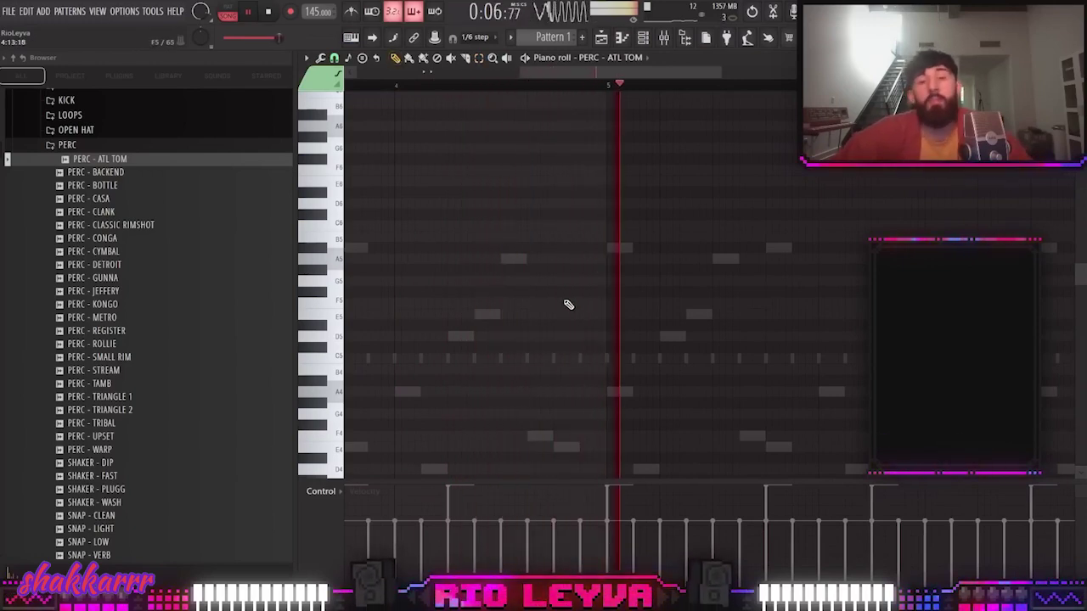
pyautogui.click(437, 88)
pyautogui.scroll(1, 560, 386)
pyautogui.click(497, 358)
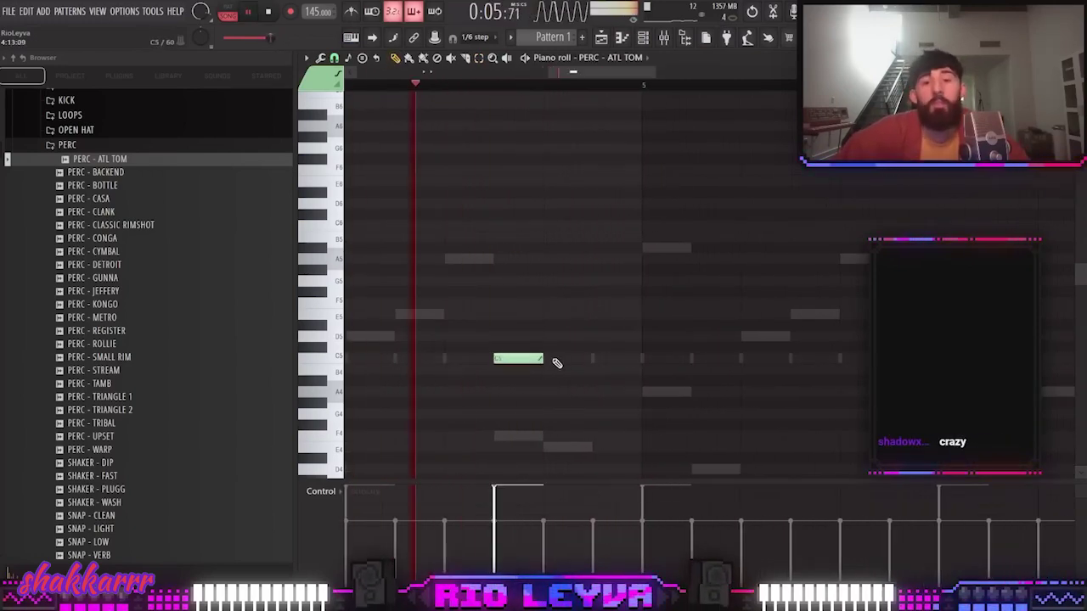
pyautogui.click(550, 358)
pyautogui.press('space')
pyautogui.press('space')
pyautogui.moveTo(518, 515); pyautogui.dragTo(561, 528)
# Duplicate the first four bars of the tom pattern into bars 5 to 8 and return to the channel rack
pyautogui.scroll(-4, 502, 89)
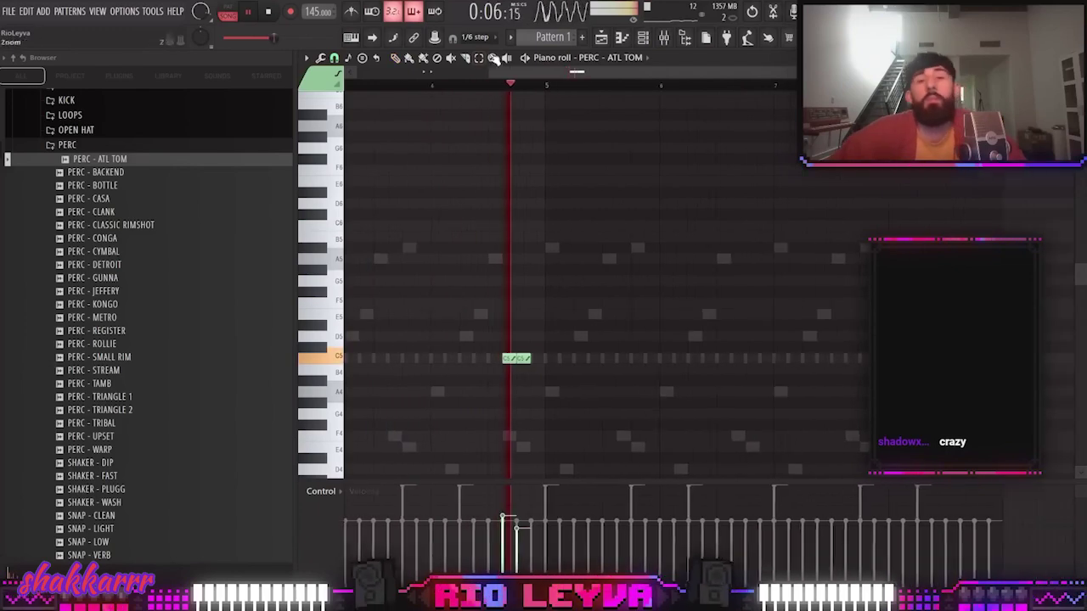
pyautogui.moveTo(548, 86); pyautogui.dragTo(5, 161)
pyautogui.hotkey('ctrl', 'b')
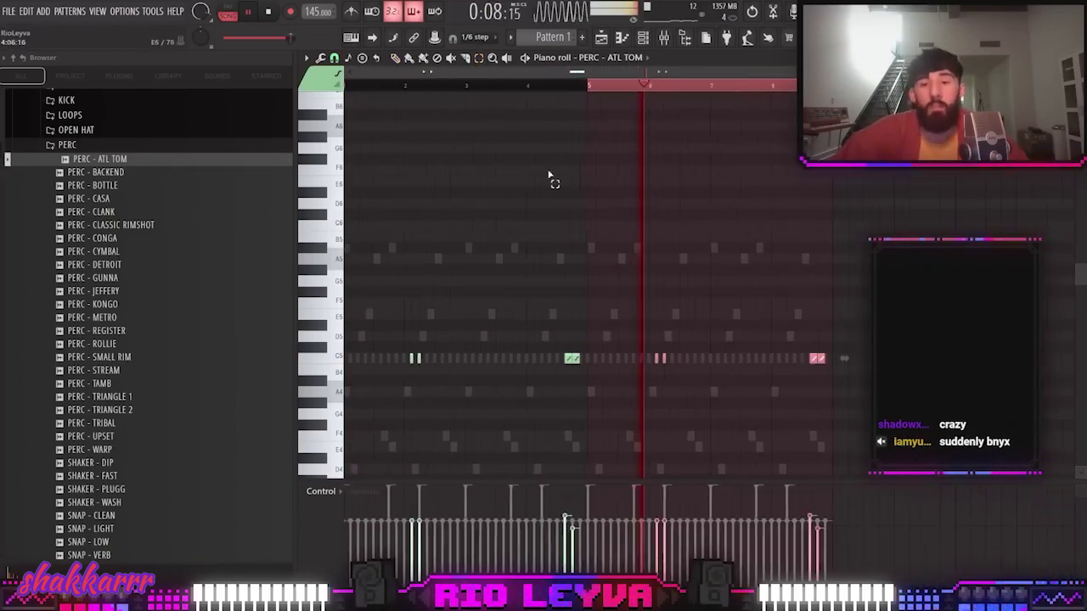
pyautogui.click(604, 60)
pyautogui.click(644, 38)
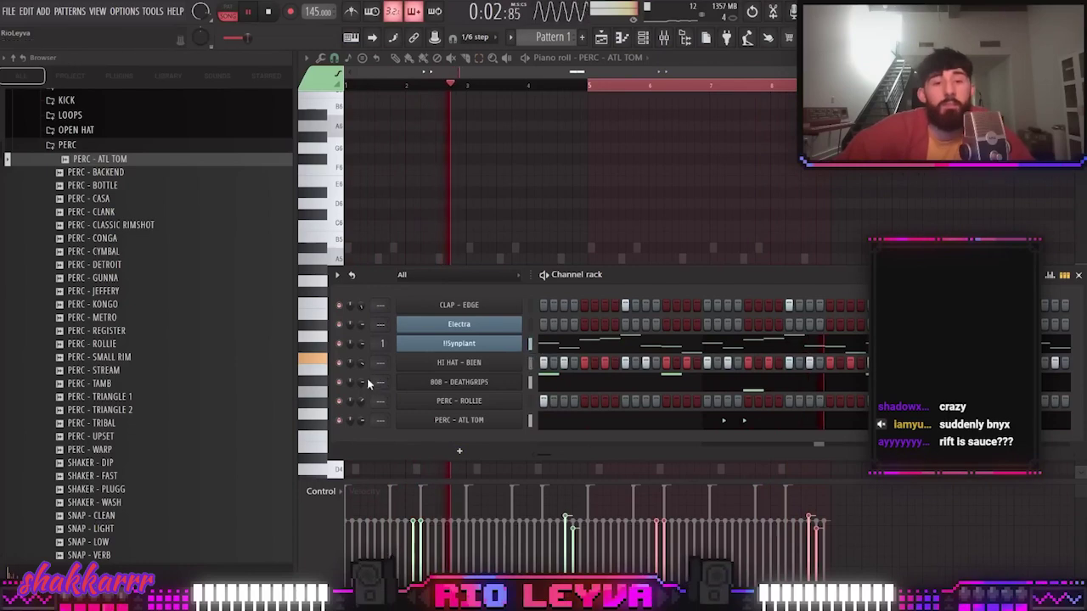
# Clone the Synplant channel and copy the original channel's notes into the clone
pyautogui.rightClick(519, 341)
pyautogui.click(555, 452)
pyautogui.press('space')
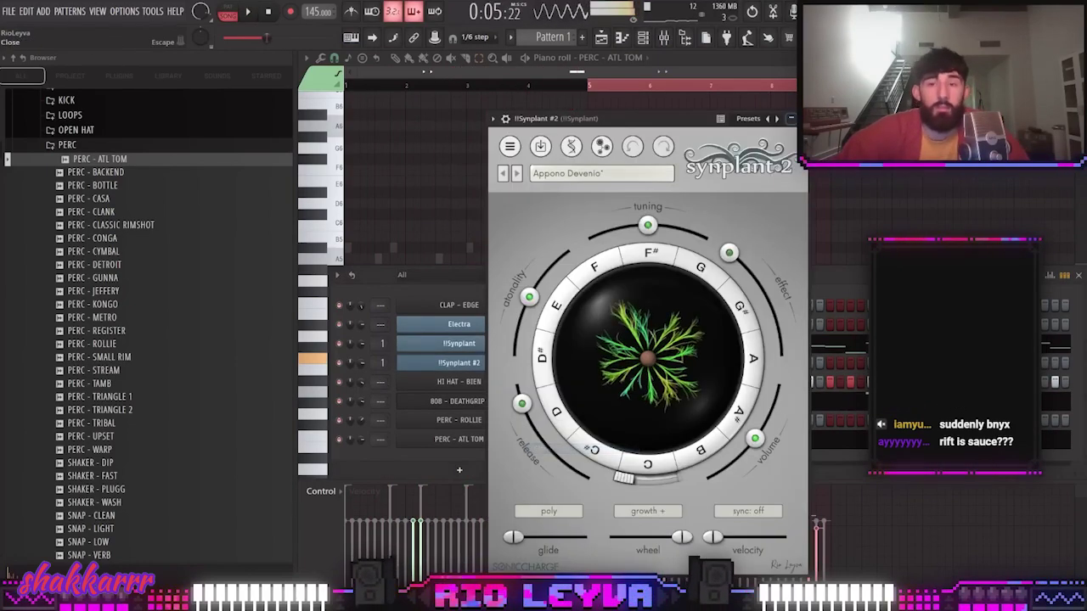
pyautogui.click(774, 119)
pyautogui.rightClick(338, 343)
pyautogui.click(530, 343)
pyautogui.click(530, 363)
pyautogui.hotkey('ctrl', 'v')
# Solo the cloned Synplant channel and plant a new random seed in it
pyautogui.rightClick(340, 362)
pyautogui.click(382, 369)
pyautogui.click(498, 366)
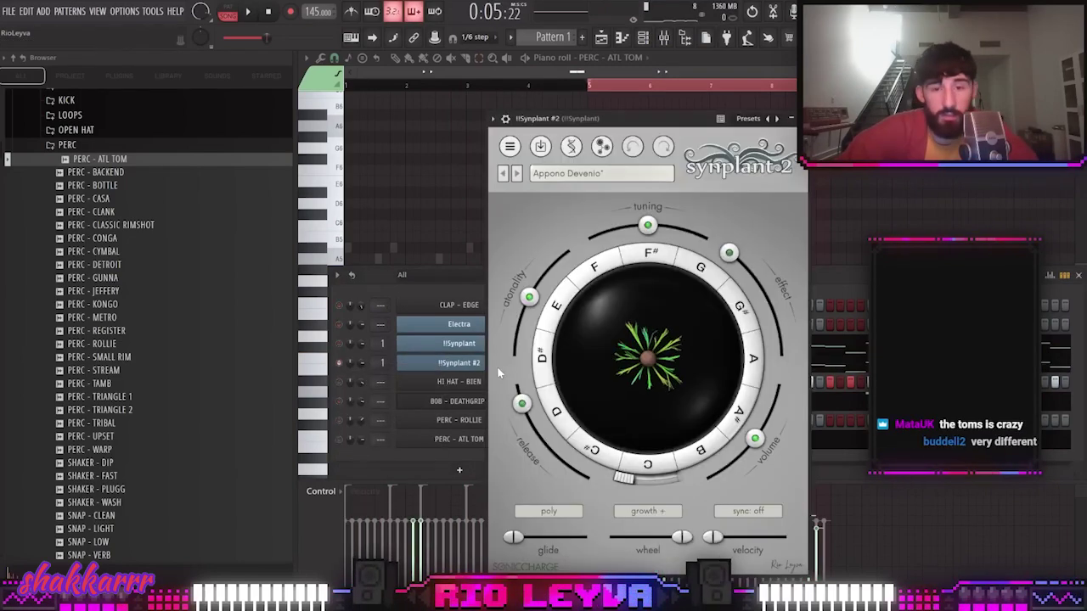
pyautogui.click(632, 368)
pyautogui.click(687, 383)
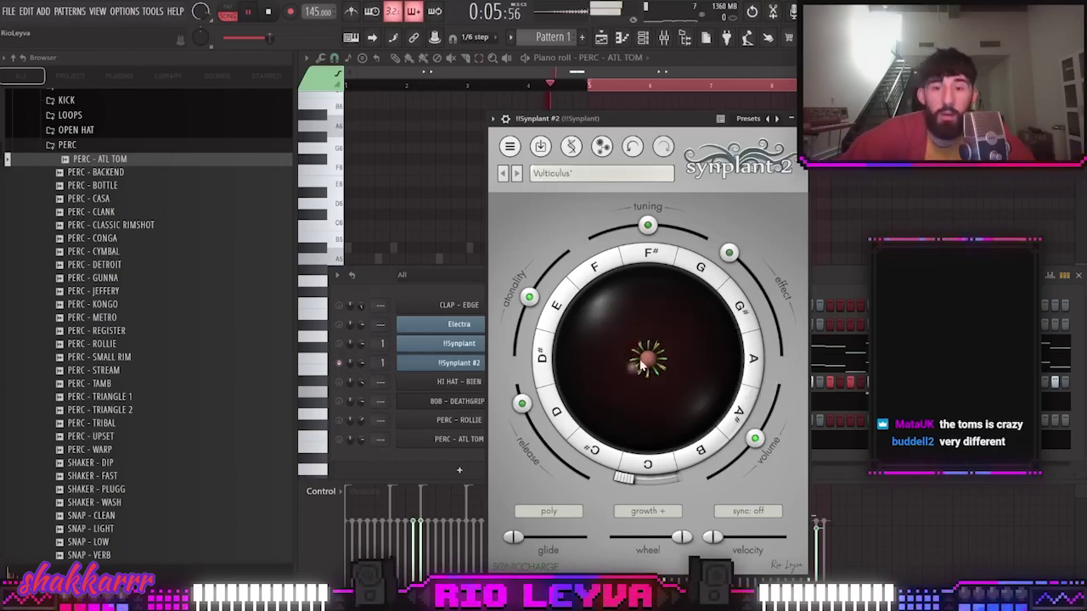
# Route the cloned Synplant channel to the Master track and grow out its seed's branches during playback
pyautogui.moveTo(381, 363); pyautogui.dragTo(381, 373)
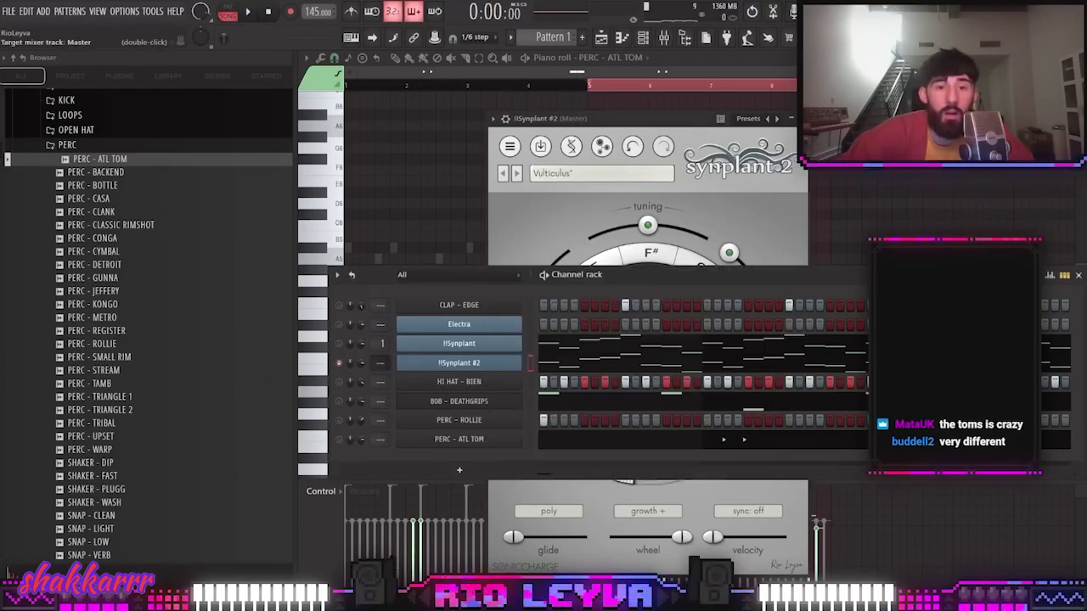
pyautogui.doubleClick(488, 366)
pyautogui.press('space')
pyautogui.click(652, 360)
pyautogui.moveTo(655, 347)
pyautogui.mouseDown()
pyautogui.moveTo(665, 335)
pyautogui.moveTo(710, 447)
pyautogui.moveTo(691, 297)
pyautogui.mouseUp()
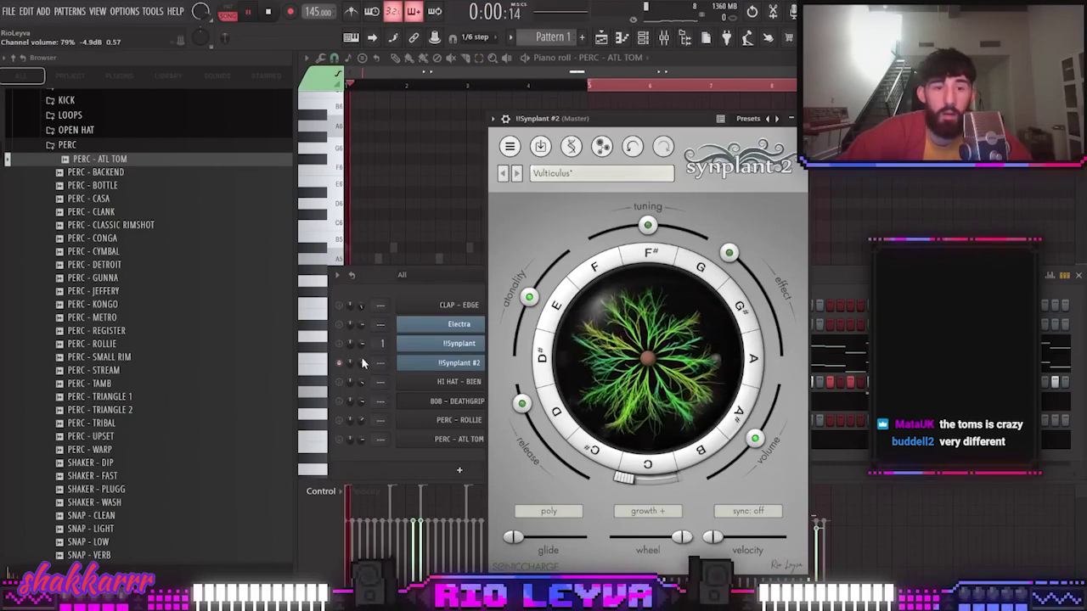
# Adjust the cloned Synplant channel's volume and reopen its plugin window
pyautogui.press('space')
pyautogui.moveTo(363, 364); pyautogui.dragTo(362, 370)
pyautogui.click(462, 364)
pyautogui.click(478, 365)
pyautogui.press('space')
# Plant new random seeds in the cloned Synplant, auditioning each one, until the Terreo Infensus seed is reached
pyautogui.rightClick(649, 361)
pyautogui.rightClick(649, 361)
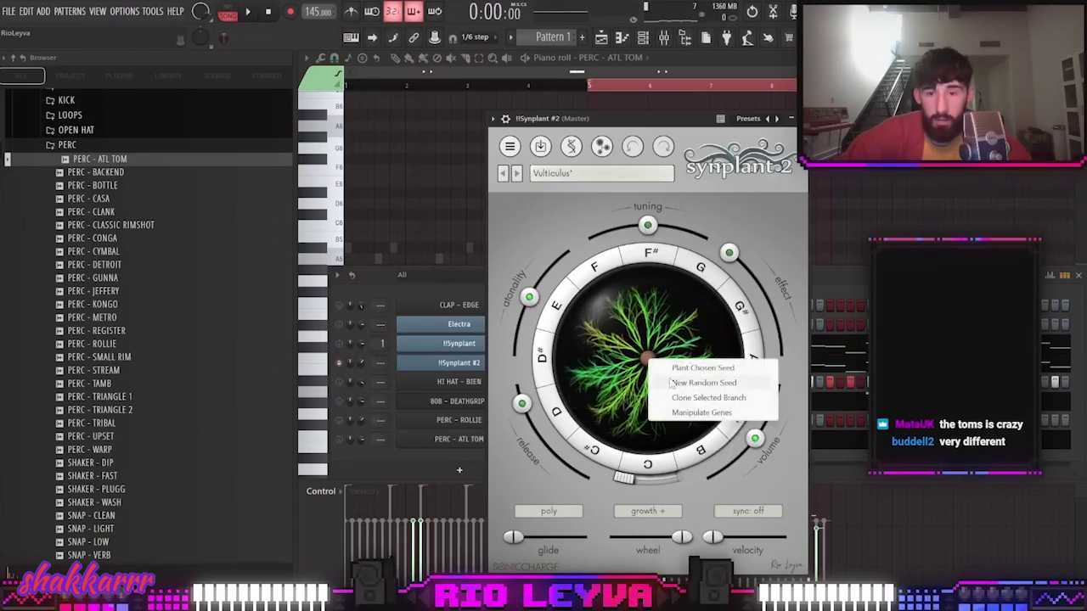
pyautogui.click(700, 382)
pyautogui.press('space')
pyautogui.press('space')
pyautogui.rightClick(652, 361)
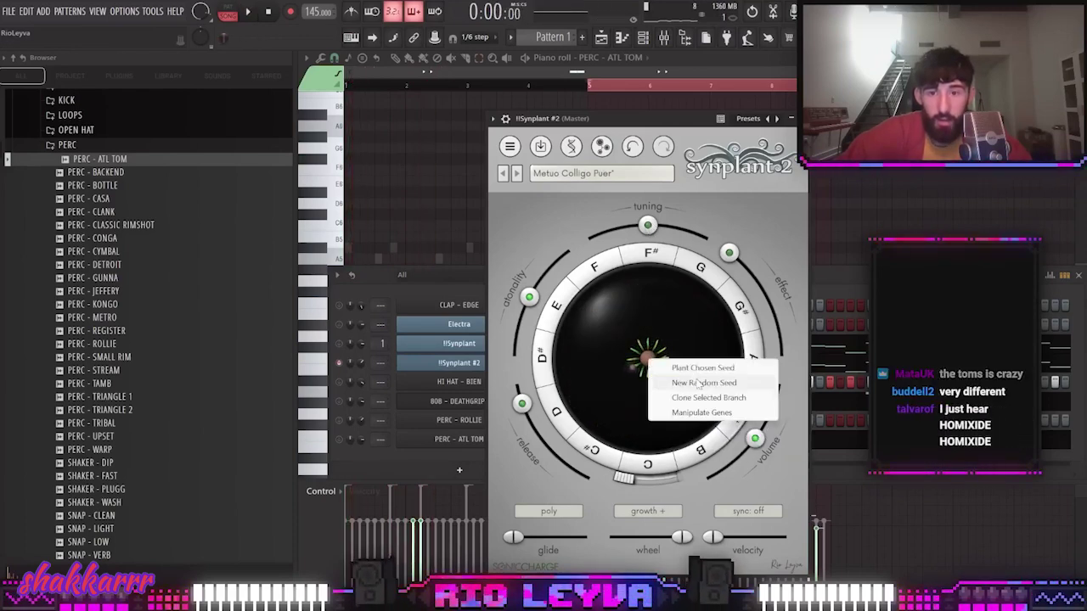
pyautogui.click(696, 382)
pyautogui.press('space')
pyautogui.rightClick(651, 359)
pyautogui.click(672, 382)
pyautogui.press('space')
pyautogui.rightClick(651, 363)
pyautogui.click(679, 382)
pyautogui.press('space')
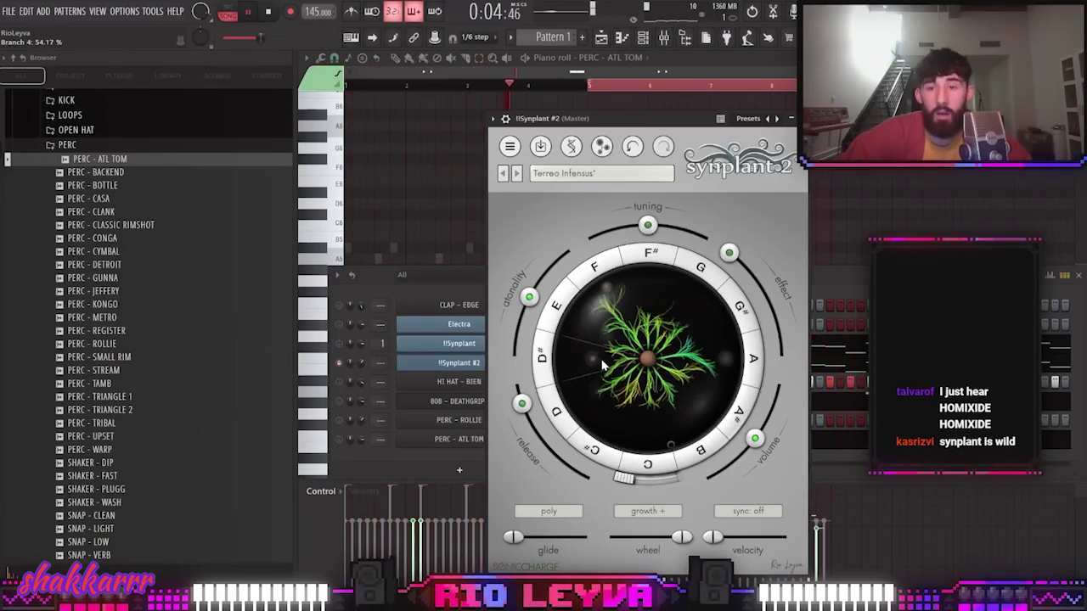
# Audition the two Synplant channels together and bring the full beat back in with the original Synplant muted
pyautogui.click(388, 470)
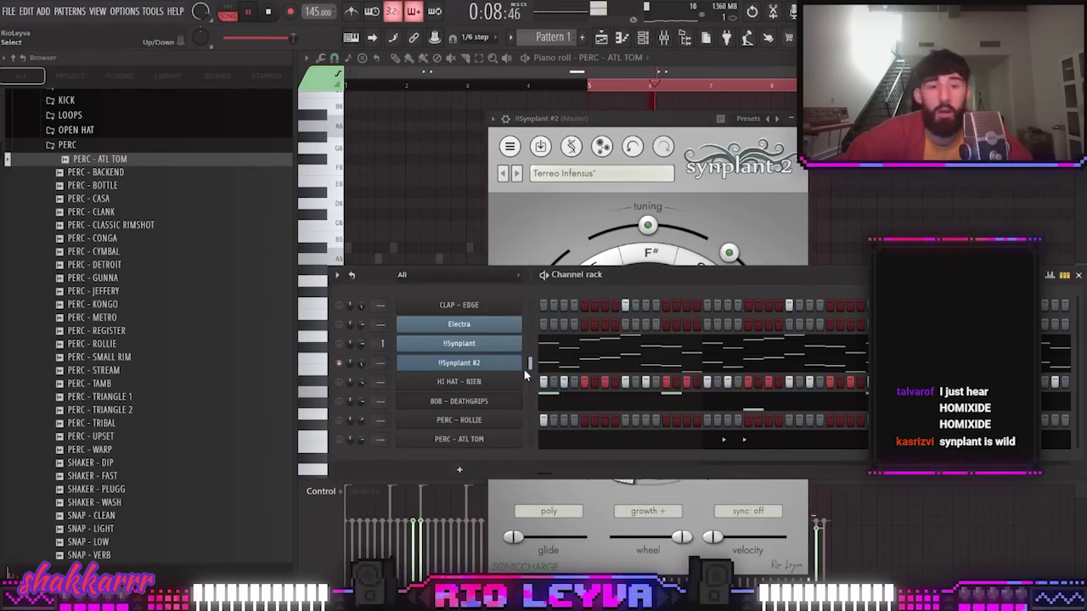
pyautogui.rightClick(340, 365)
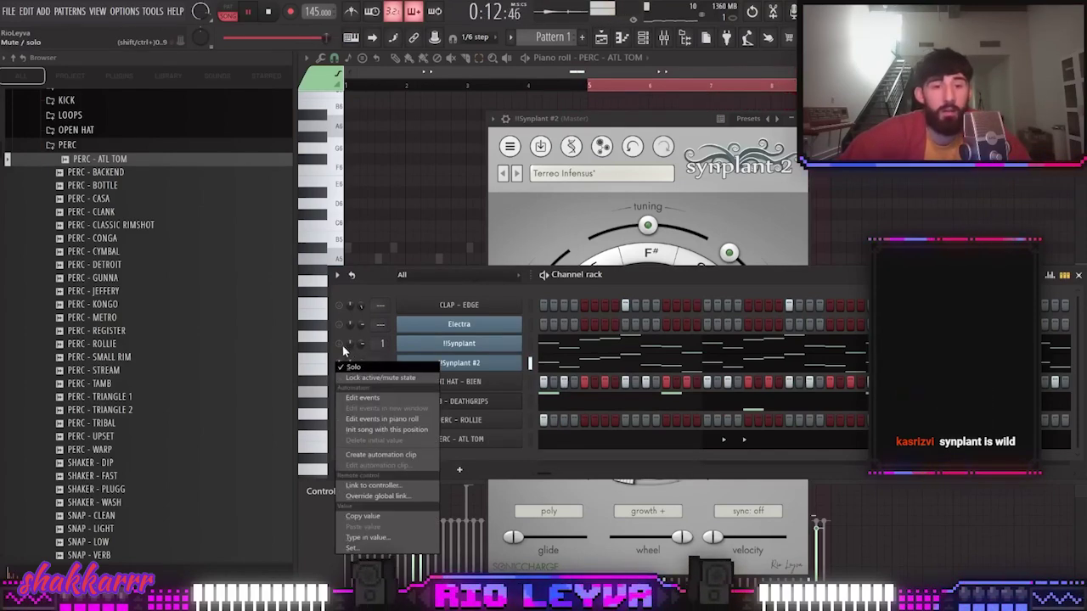
pyautogui.click(353, 367)
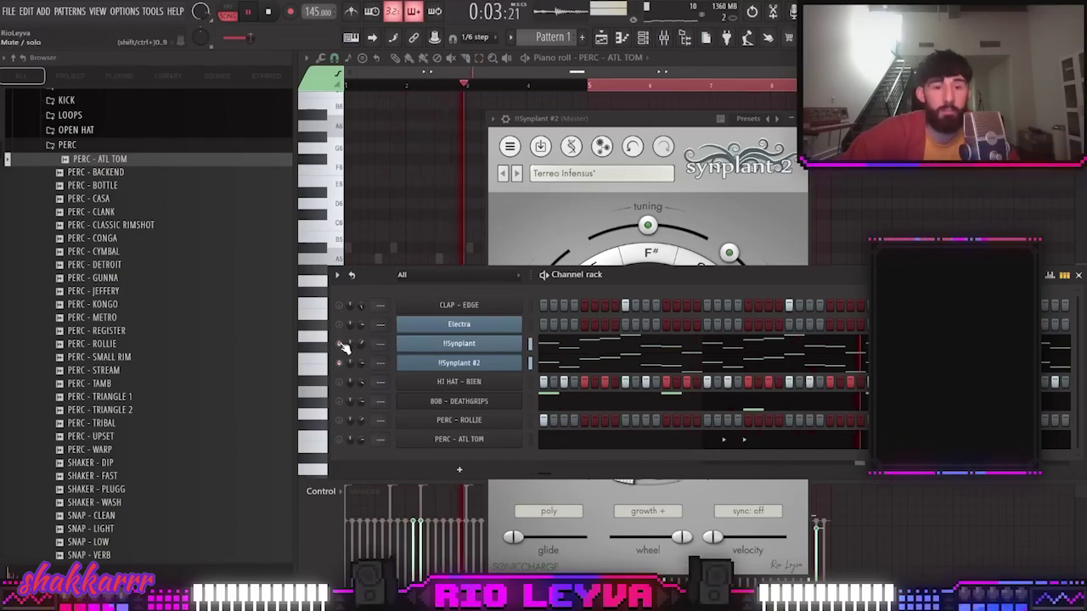
pyautogui.rightClick(339, 347)
pyautogui.click(348, 351)
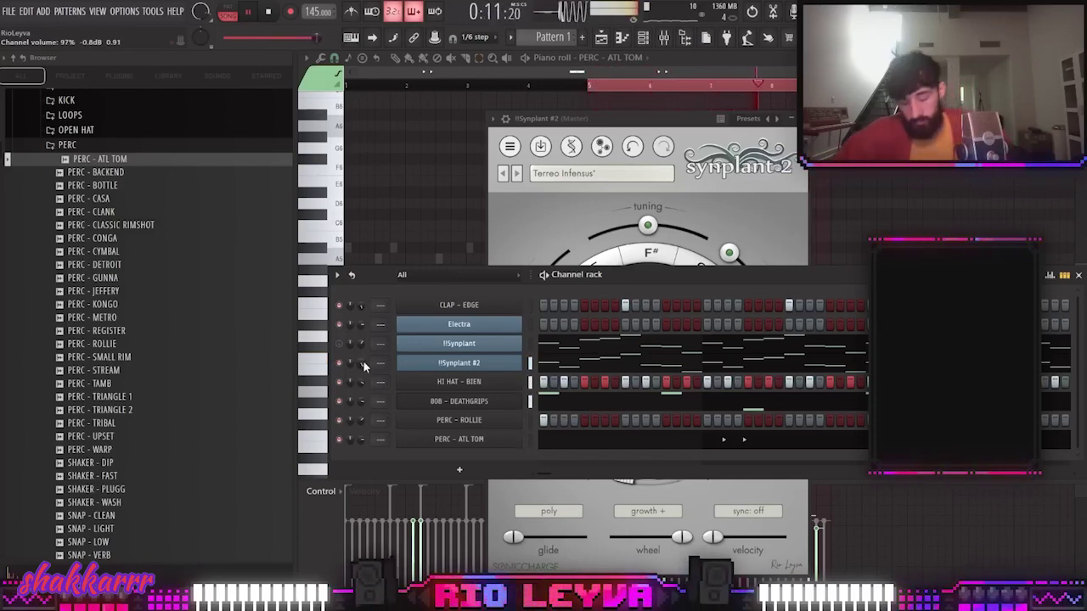
# Route the second Synplant channel to mixer track 2 while the beat plays
pyautogui.press('space')
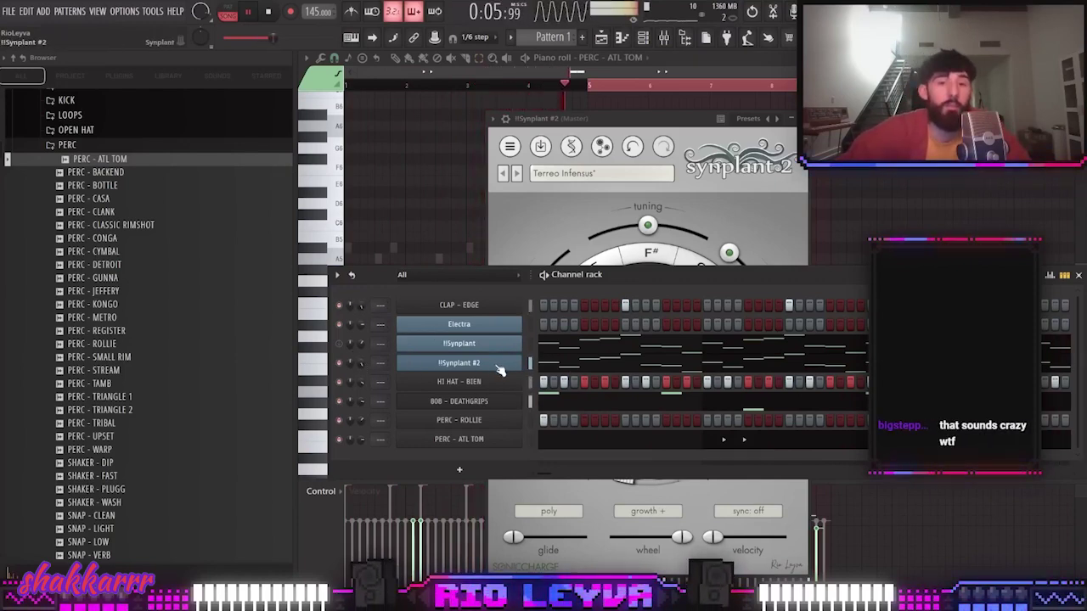
pyautogui.press('space')
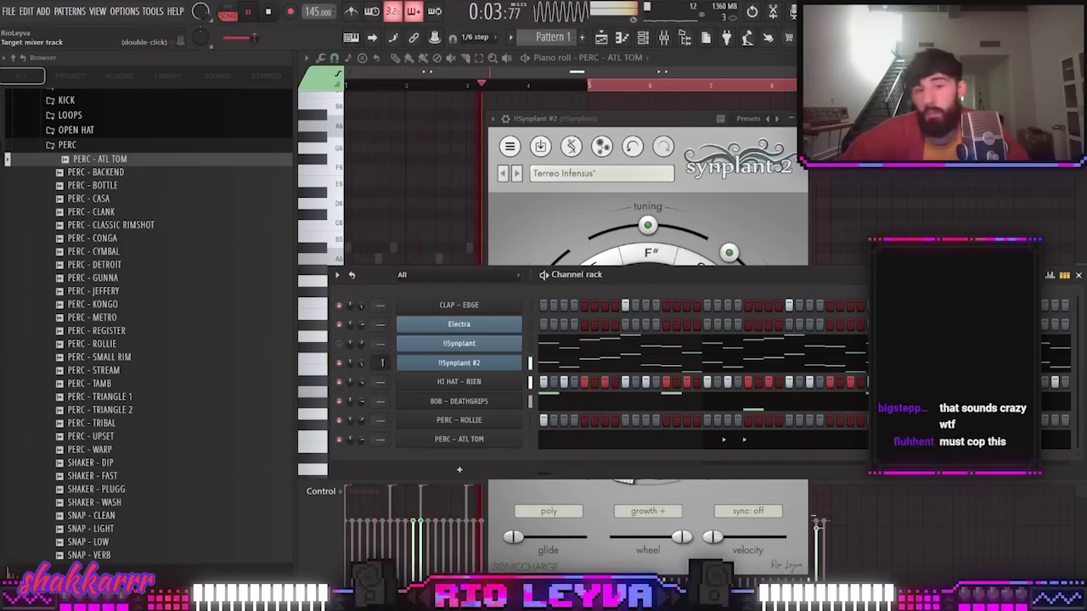
pyautogui.press('space')
pyautogui.click(663, 38)
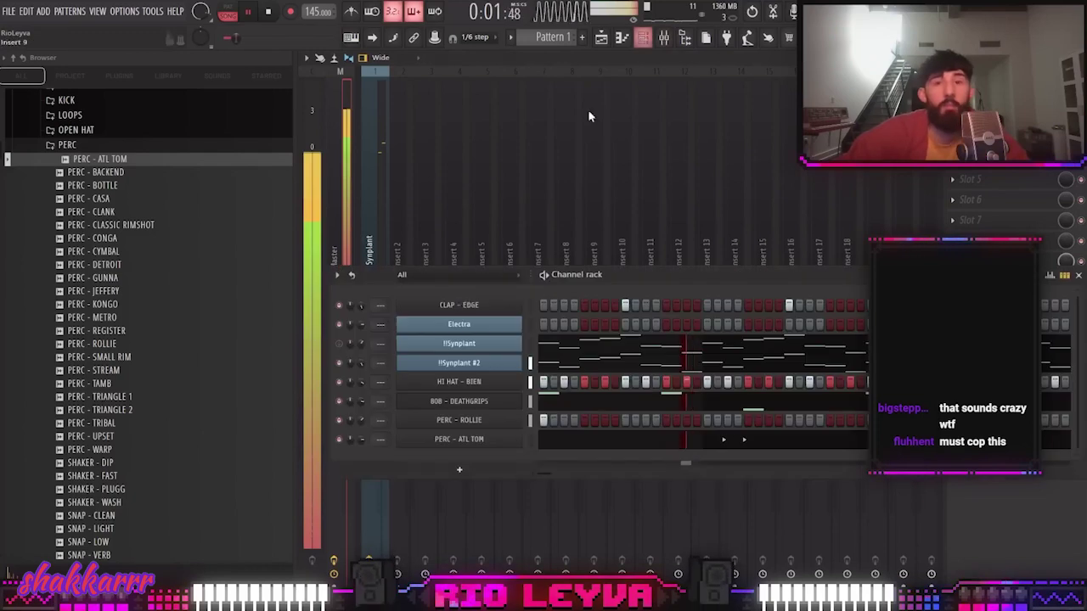
pyautogui.moveTo(381, 367); pyautogui.dragTo(381, 362)
# Load the PITCHMAP COLORS effect from the favorites into slot 4 of the Insert 2 mixer track
pyautogui.click(410, 159)
pyautogui.click(952, 159)
pyautogui.moveTo(960, 174)
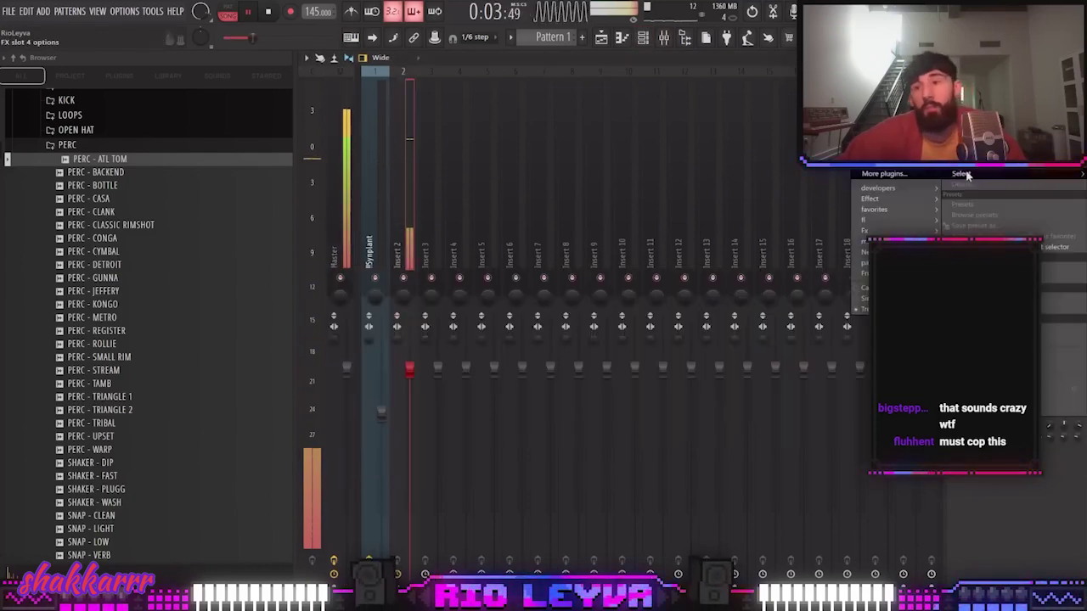
pyautogui.moveTo(902, 210)
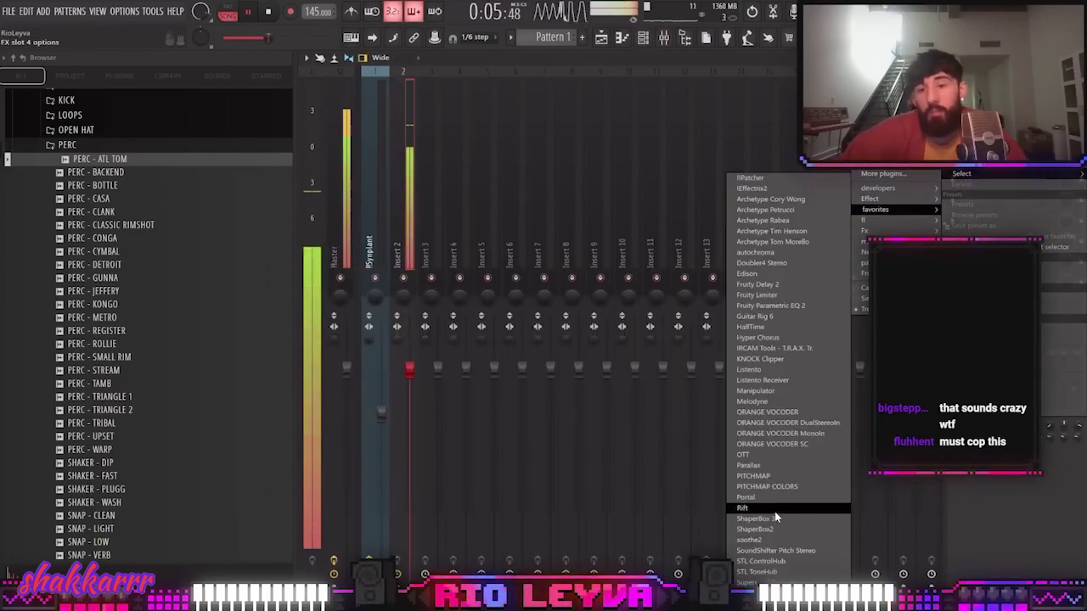
pyautogui.click(768, 486)
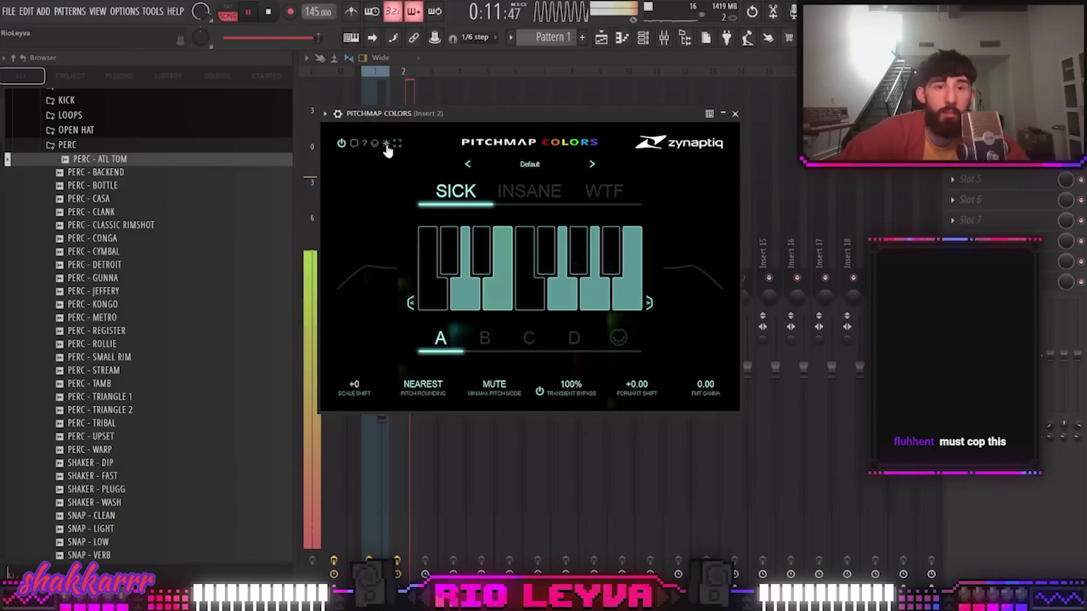
# Solo the second Synplant channel and advance the PITCHMAP COLORS presets to El Chordo, closing the effect window when done
pyautogui.click(353, 144)
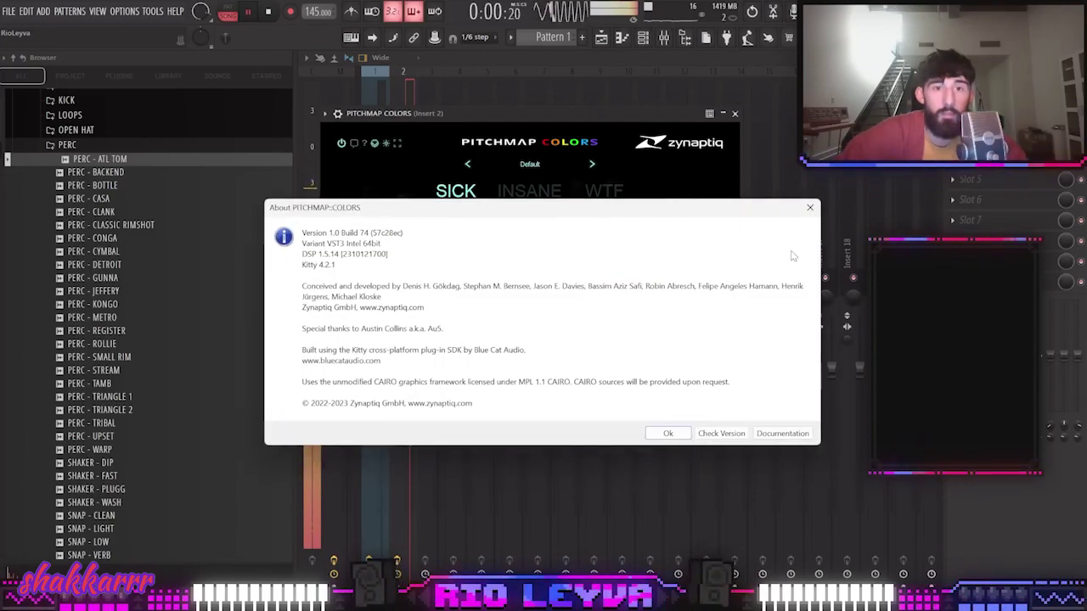
pyautogui.click(809, 208)
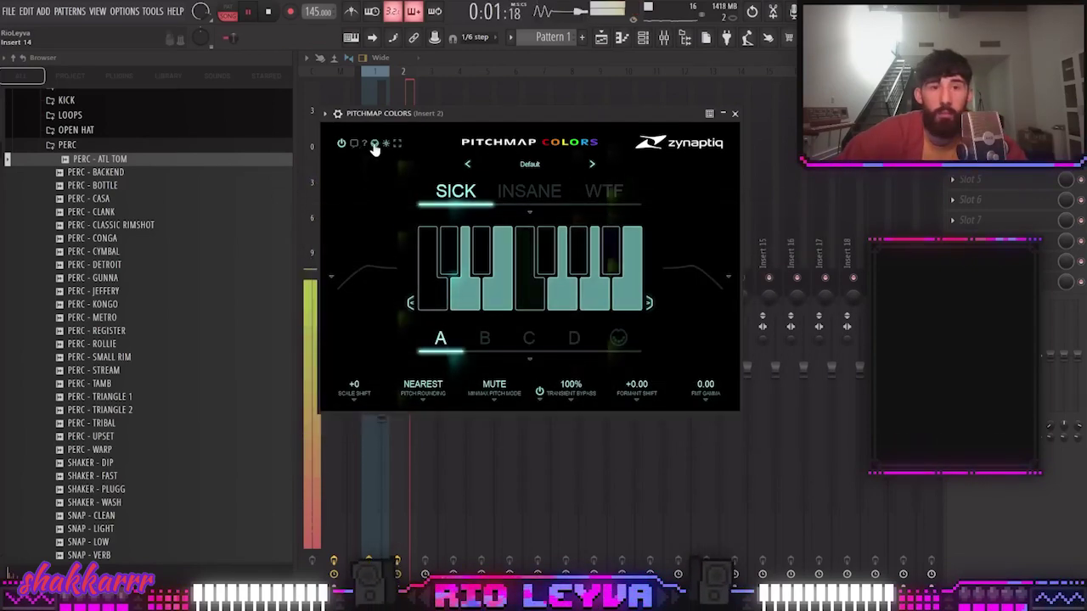
pyautogui.click(592, 165)
pyautogui.click(592, 165)
pyautogui.press('F6')
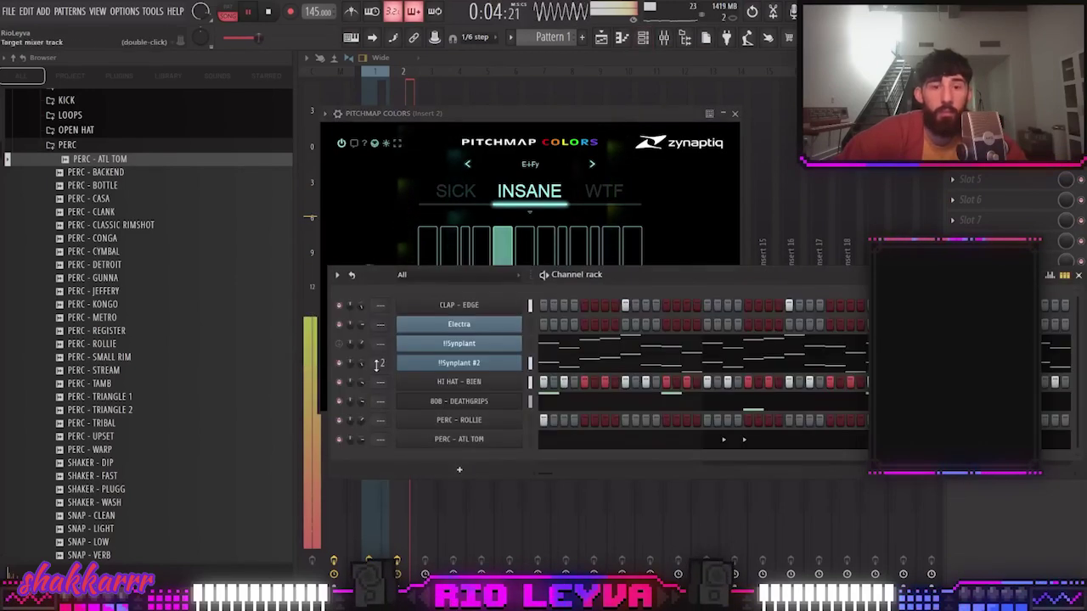
pyautogui.rightClick(340, 364)
pyautogui.click(367, 371)
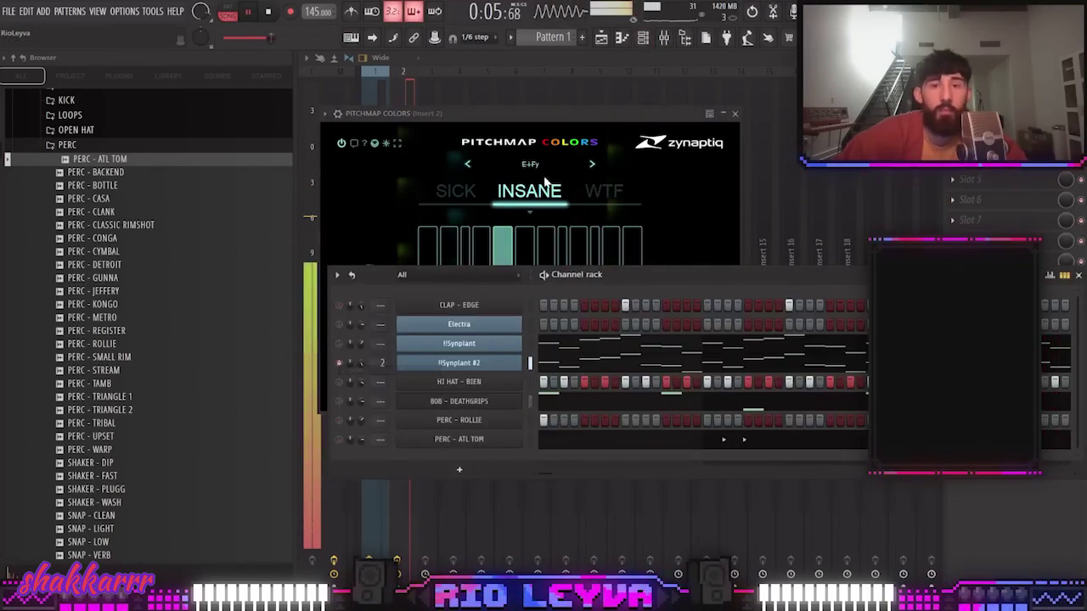
pyautogui.click(591, 165)
pyautogui.click(590, 168)
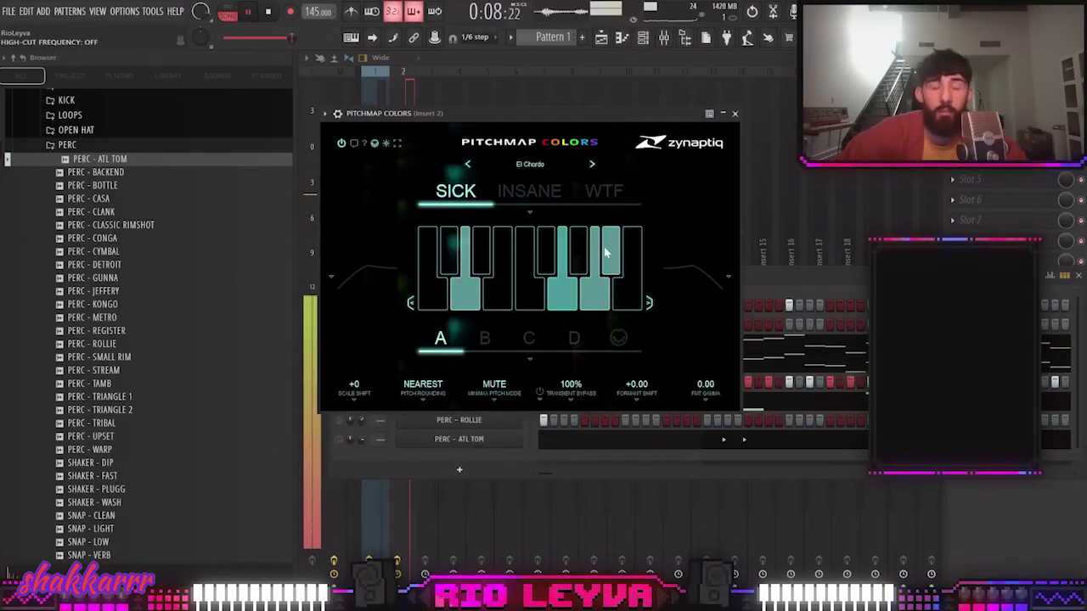
pyautogui.click(735, 113)
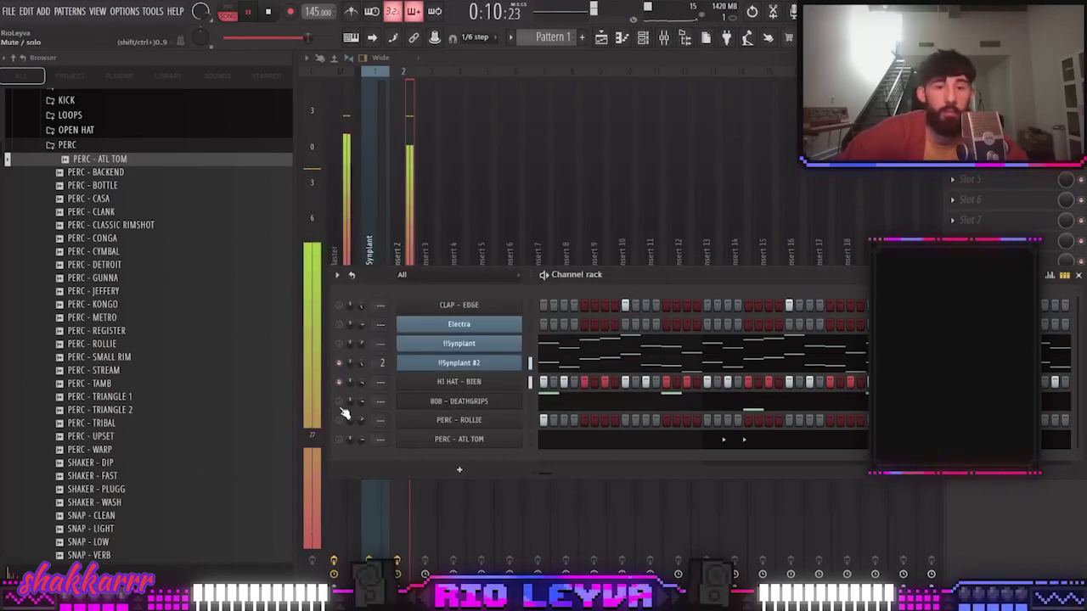
# Bring the muted channels back in, including Electra and the original Synplant, and route the original Synplant to mixer track 2
pyautogui.click(338, 304)
pyautogui.moveTo(382, 345)
pyautogui.mouseDown()
pyautogui.moveTo(382, 329)
pyautogui.moveTo(361, 348)
pyautogui.mouseUp()
pyautogui.click(339, 344)
pyautogui.click(411, 206)
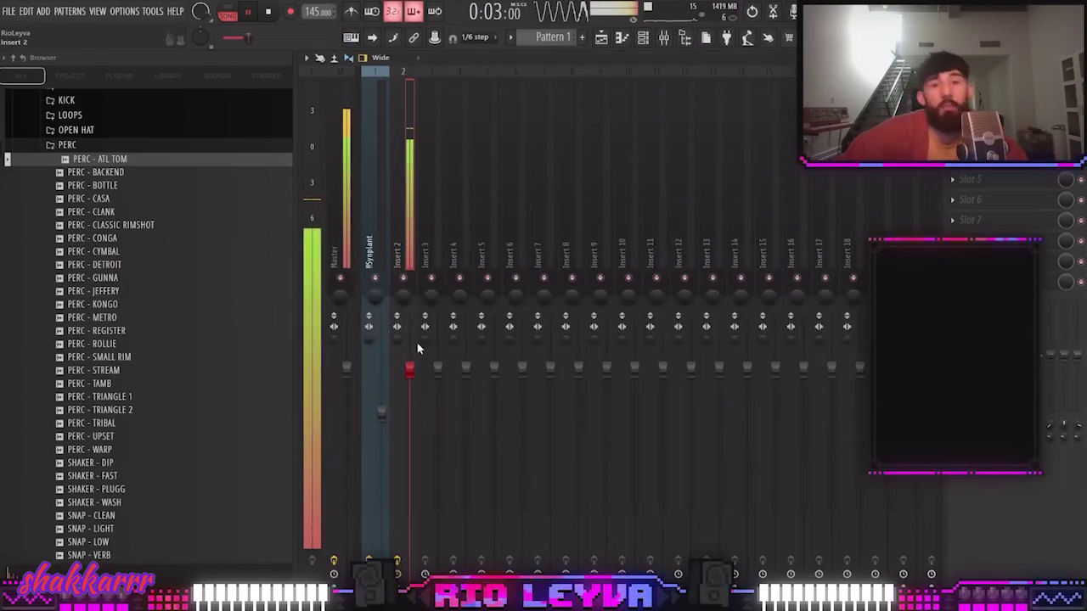
pyautogui.click(643, 37)
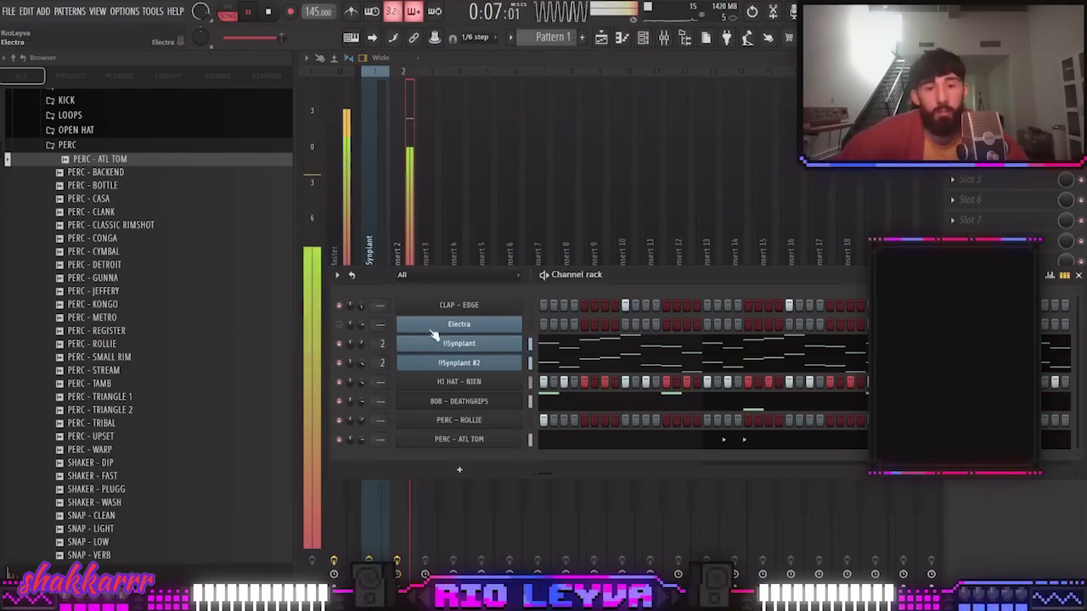
pyautogui.click(339, 326)
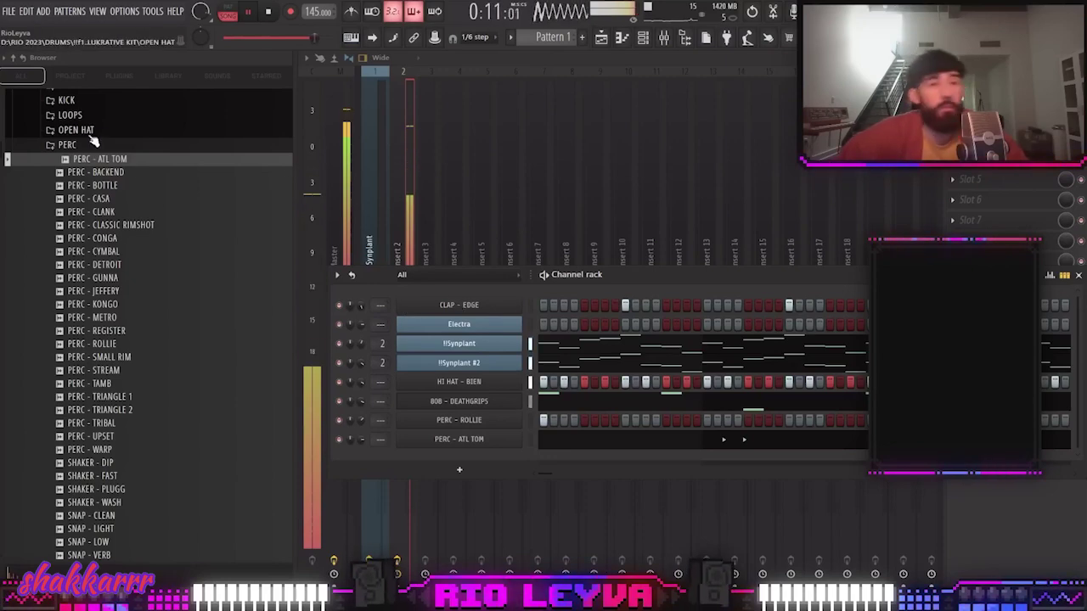
# Add the SNARE - CHOP sample from the kit's SNARE folder as a channel layered on the clap's steps
pyautogui.click(67, 144)
pyautogui.click(69, 174)
pyautogui.moveTo(97, 202); pyautogui.dragTo(531, 333)
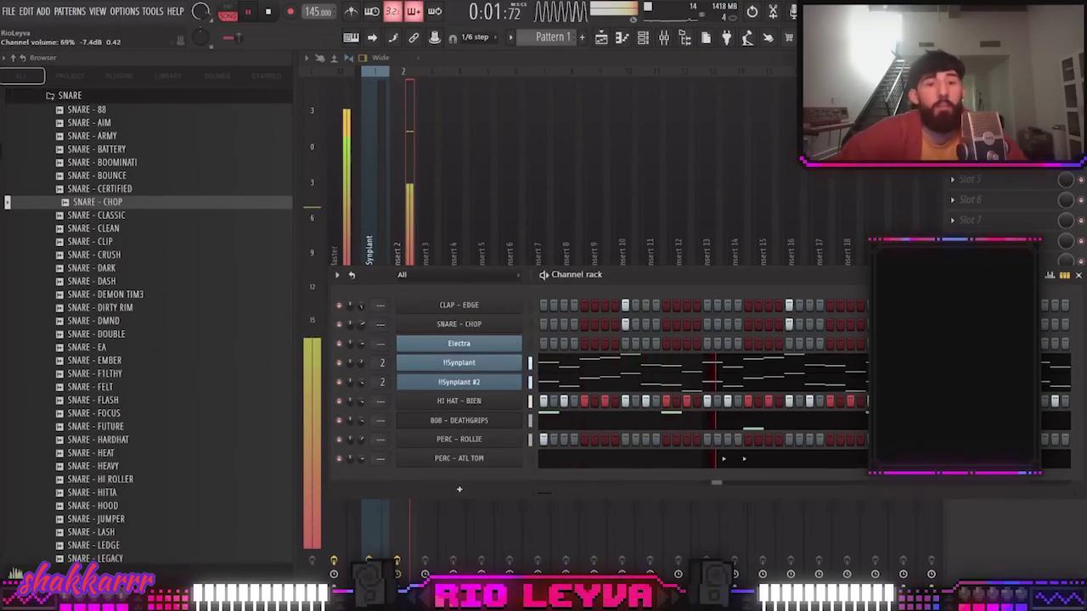
# Clone the second Synplant channel, stop playback, and route the new clone to the Master track with its plugin open
pyautogui.rightClick(518, 381)
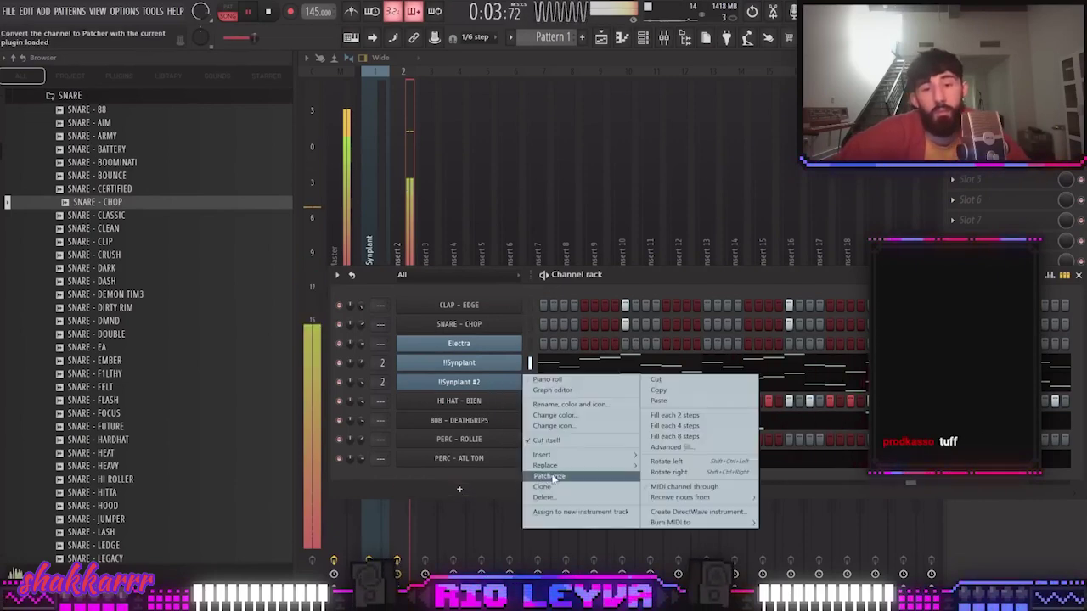
pyautogui.click(550, 479)
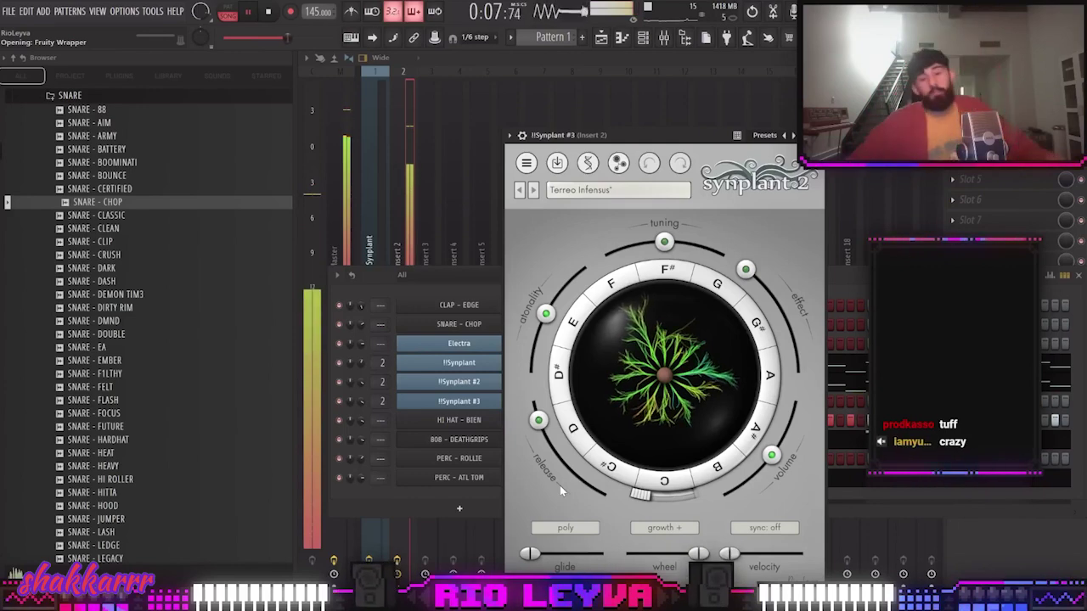
pyautogui.press('space')
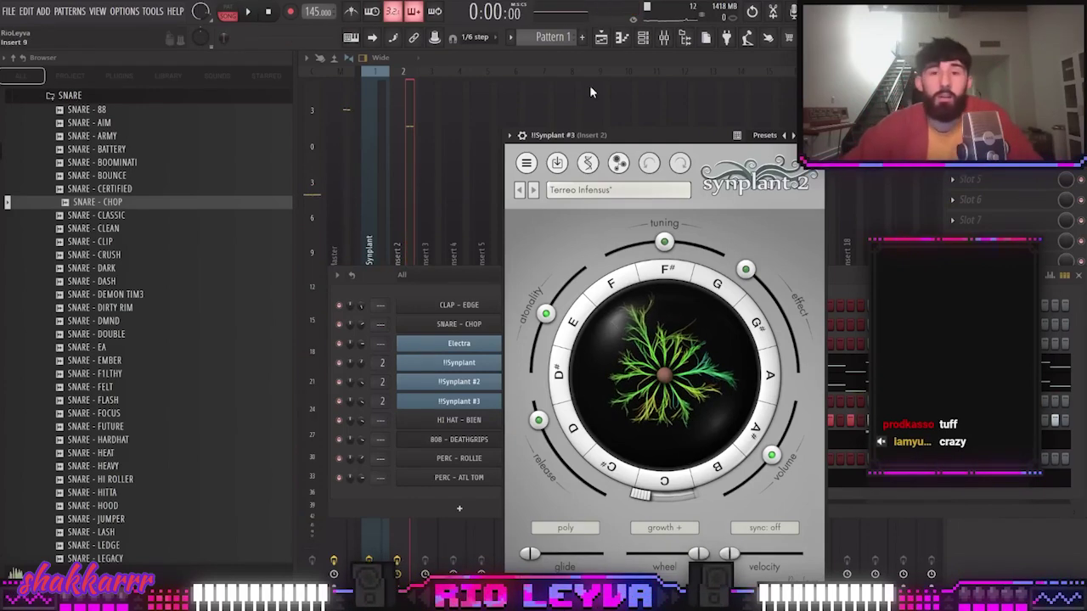
pyautogui.click(386, 504)
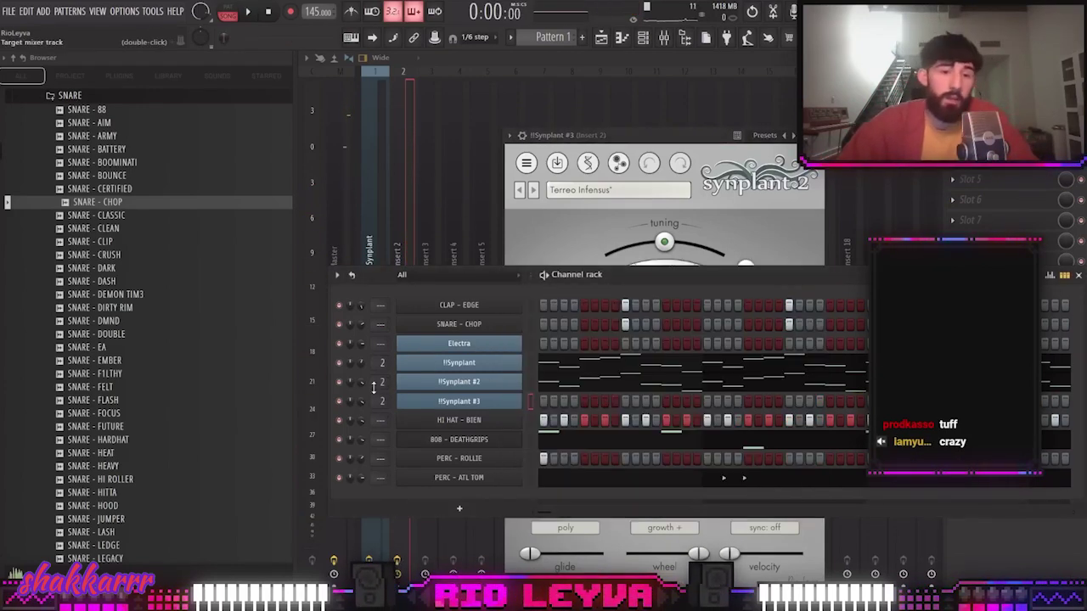
pyautogui.click(458, 401)
pyautogui.click(458, 401)
# Try random seeds in the third Synplant channel, going through Assumo Pyus to Modestus
pyautogui.rightClick(665, 390)
pyautogui.click(720, 401)
pyautogui.rightClick(664, 380)
pyautogui.click(713, 425)
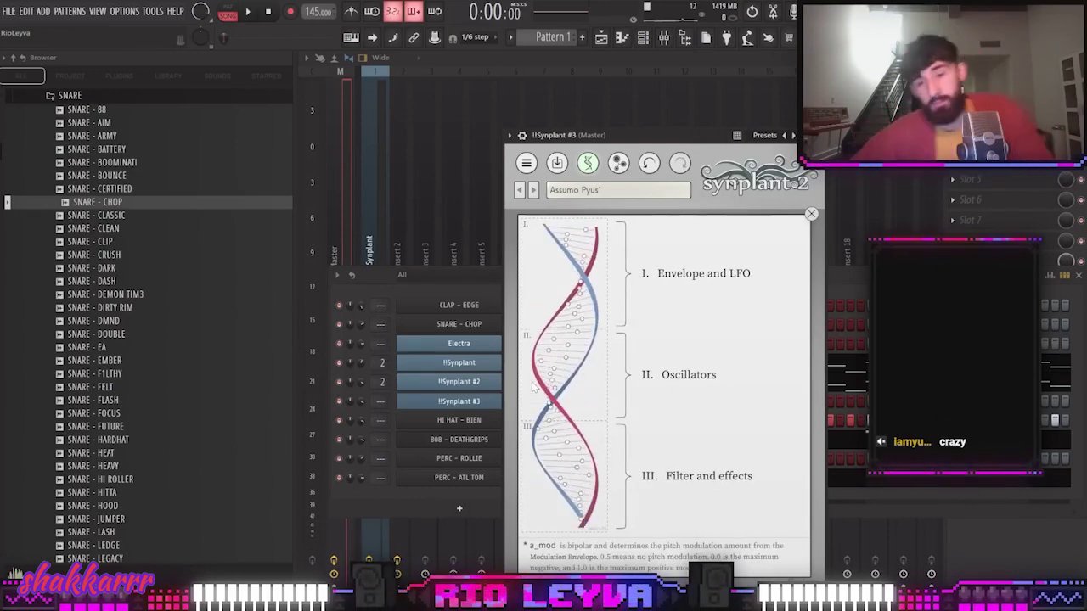
pyautogui.click(808, 217)
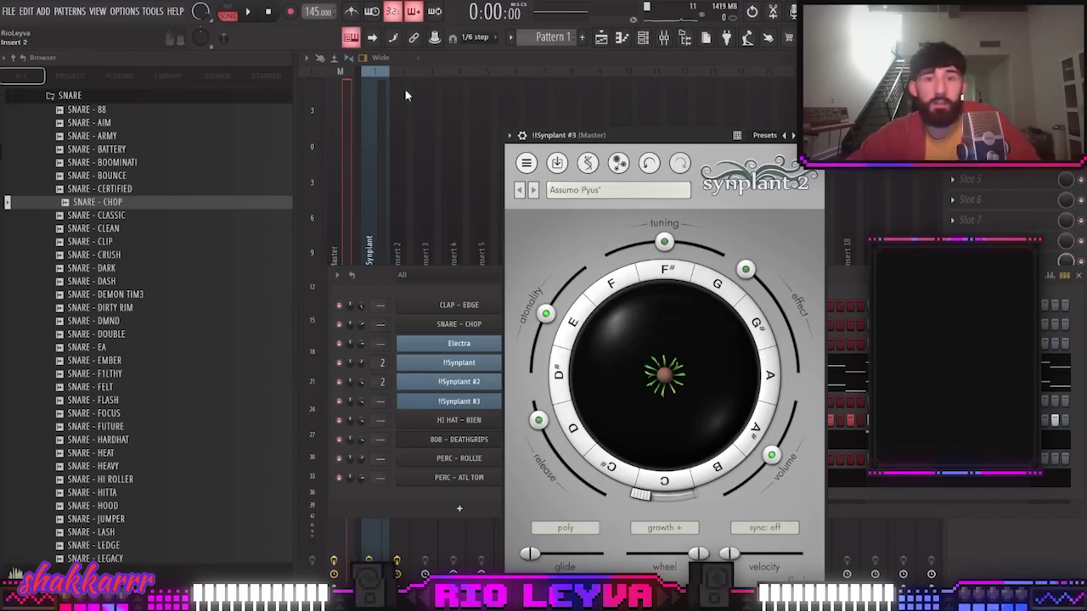
pyautogui.rightClick(666, 378)
pyautogui.click(713, 399)
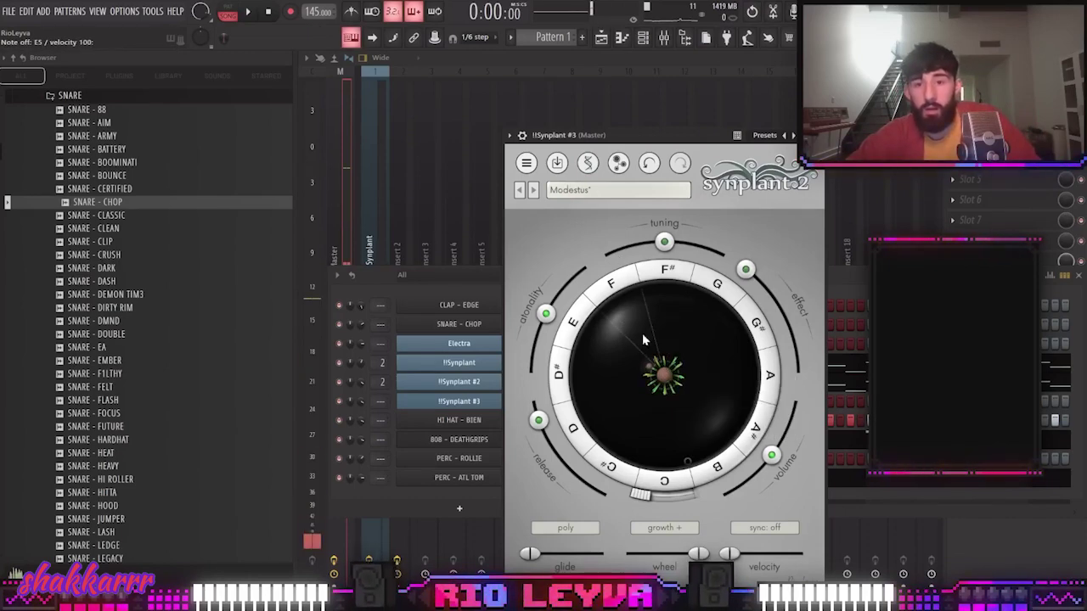
# Load the LEAD 8 patch in the third Synplant channel and grow out all its branches
pyautogui.click(583, 192)
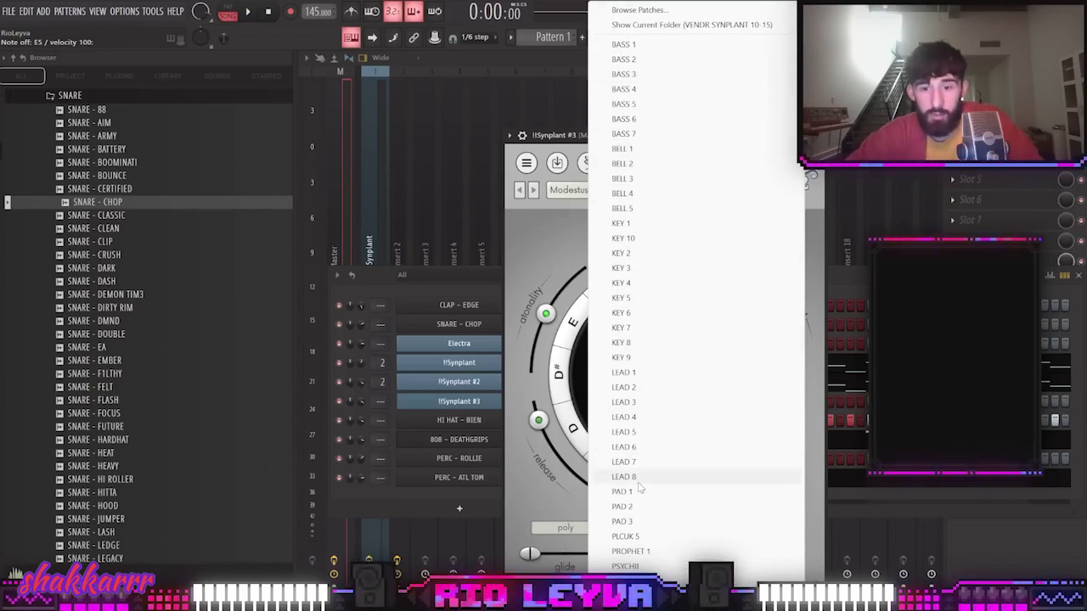
pyautogui.click(664, 476)
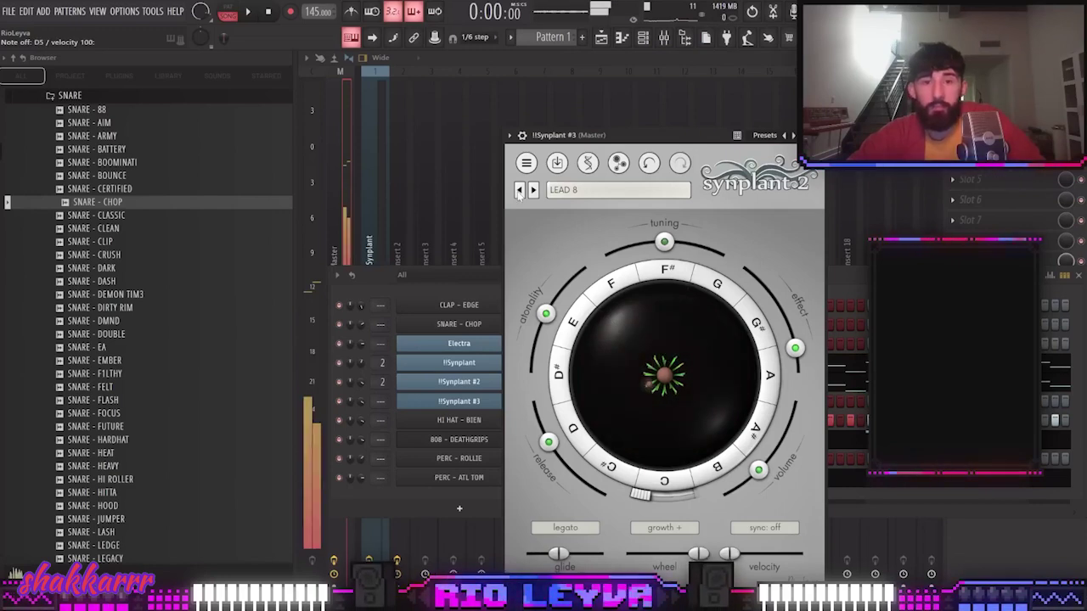
pyautogui.moveTo(674, 376); pyautogui.dragTo(740, 382)
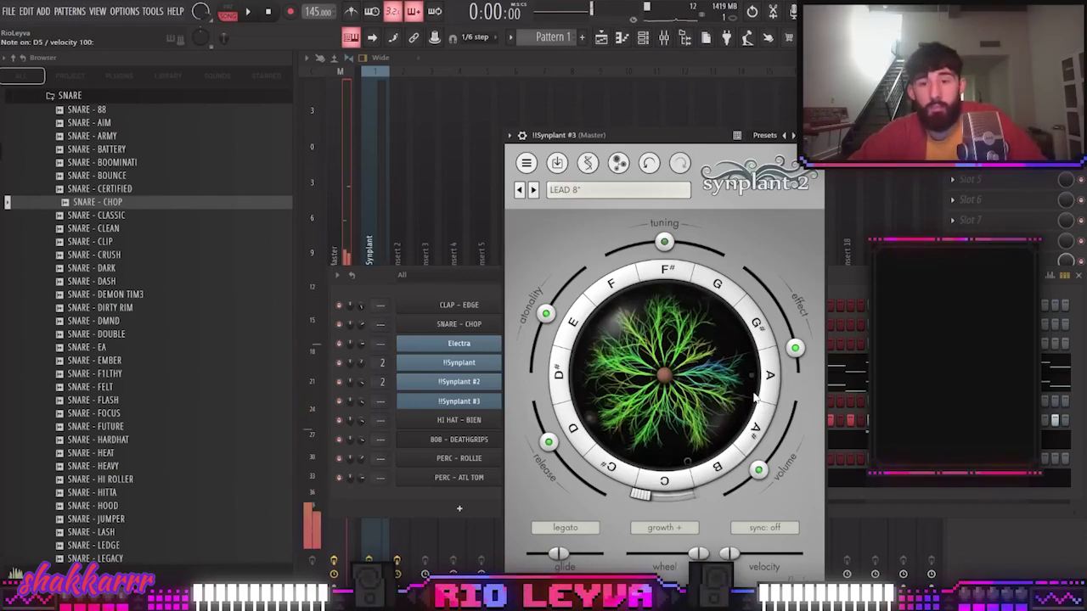
# Switch the third Synplant to the LEAD 7 patch, grow out its branches, and lower its effect and release amounts
pyautogui.click(520, 190)
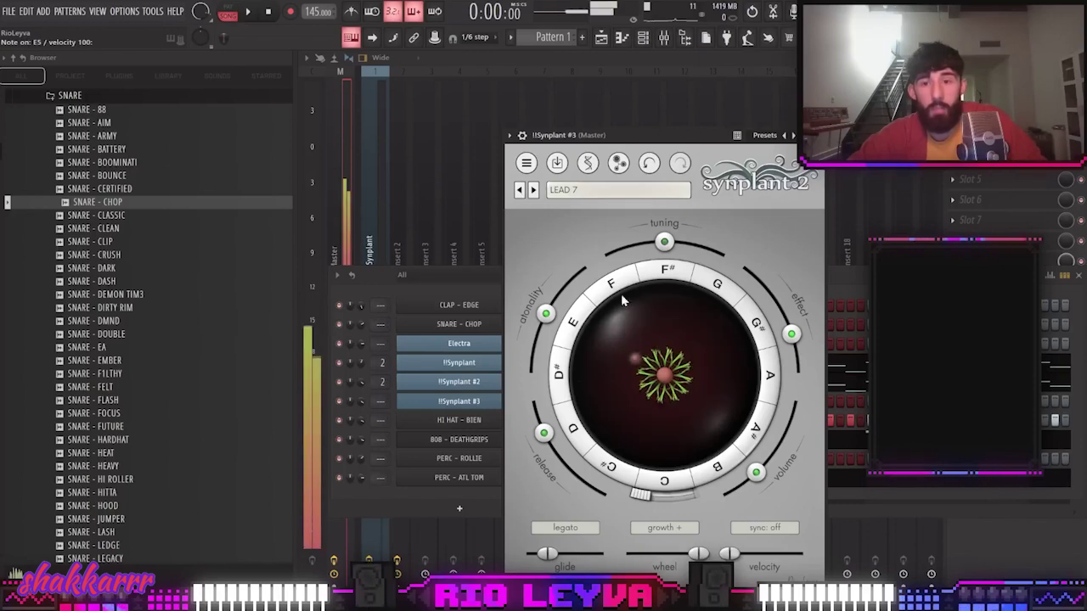
pyautogui.moveTo(667, 376); pyautogui.dragTo(742, 382)
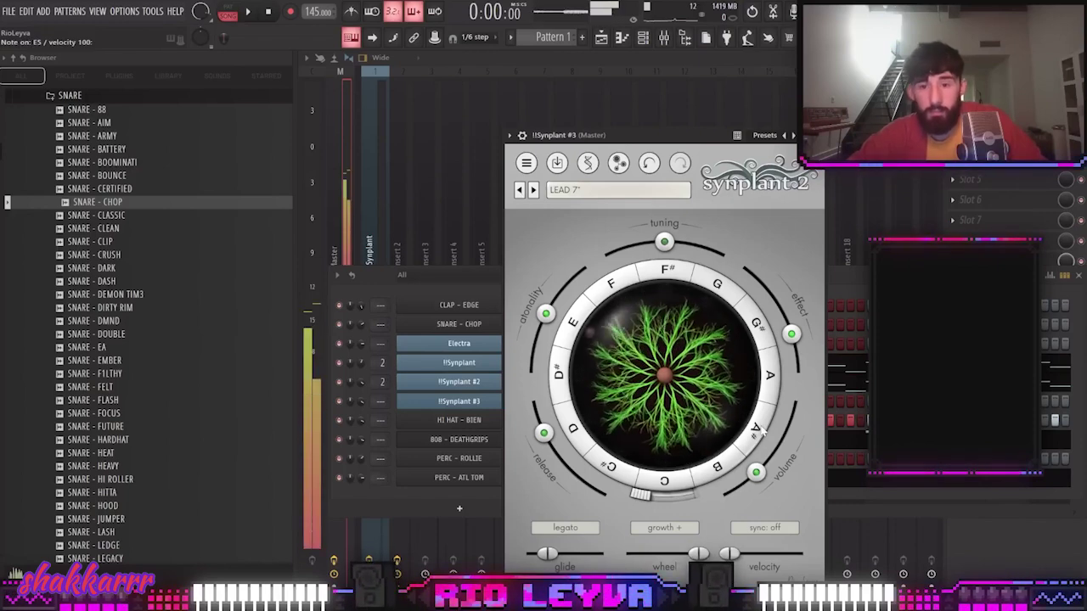
pyautogui.moveTo(801, 342); pyautogui.dragTo(747, 270)
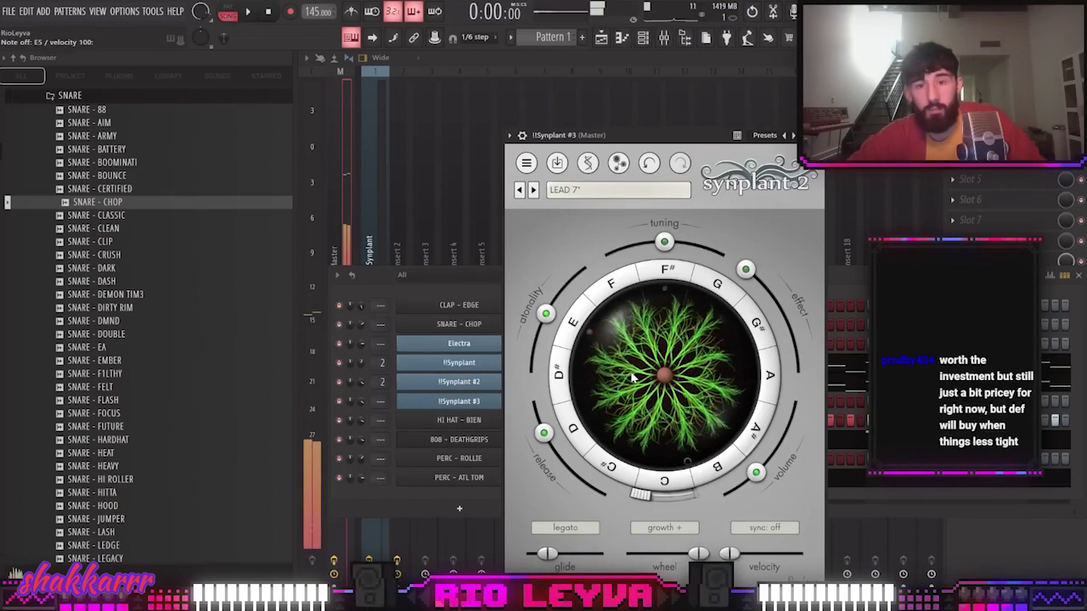
pyautogui.moveTo(543, 435); pyautogui.dragTo(533, 404)
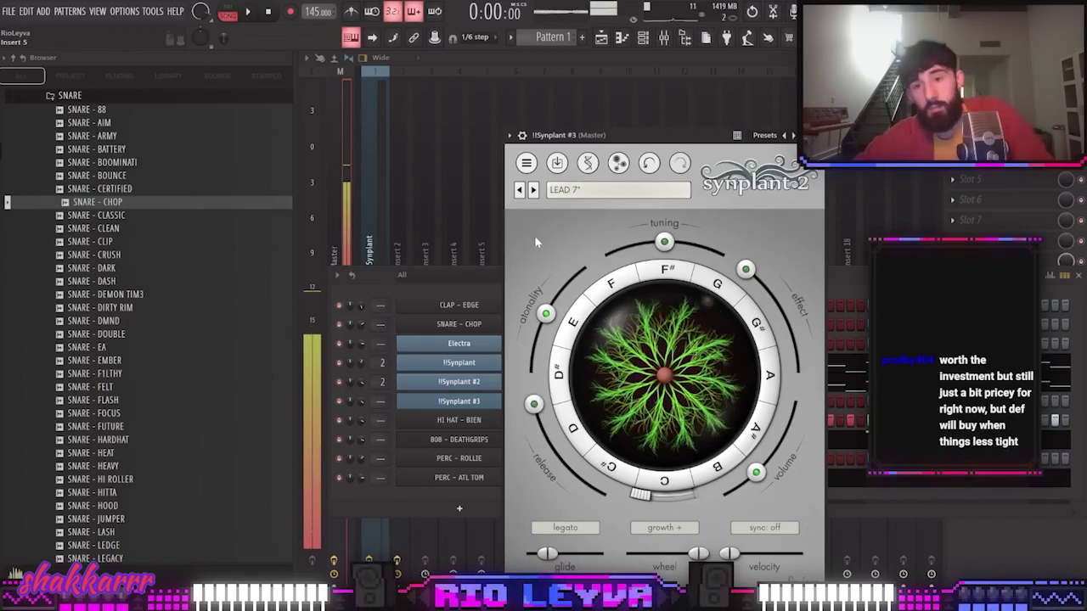
# Switch the third Synplant to the LEAD 6 patch, grow its branches, correct its tuning, and lower the effect to -100%
pyautogui.click(520, 190)
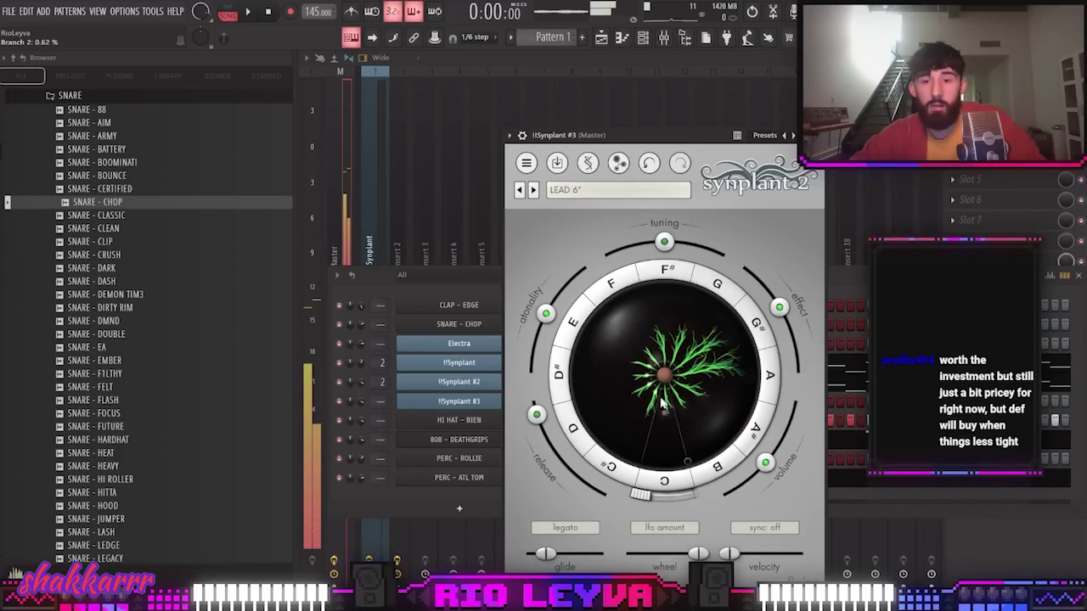
pyautogui.moveTo(673, 401)
pyautogui.mouseDown()
pyautogui.moveTo(691, 427)
pyautogui.moveTo(618, 412)
pyautogui.mouseUp()
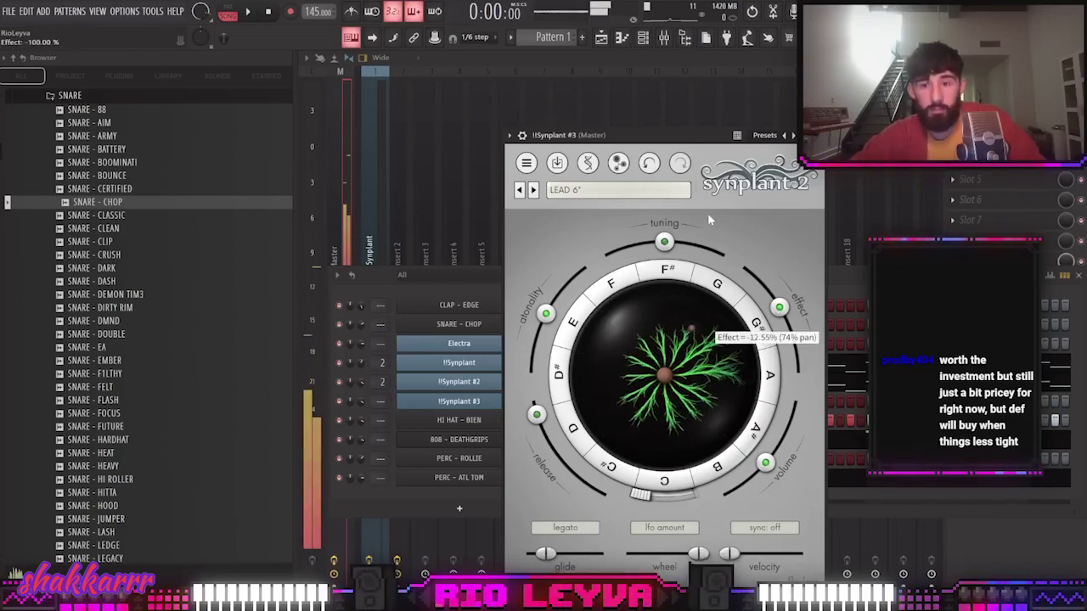
pyautogui.rightClick(664, 241)
pyautogui.click(713, 291)
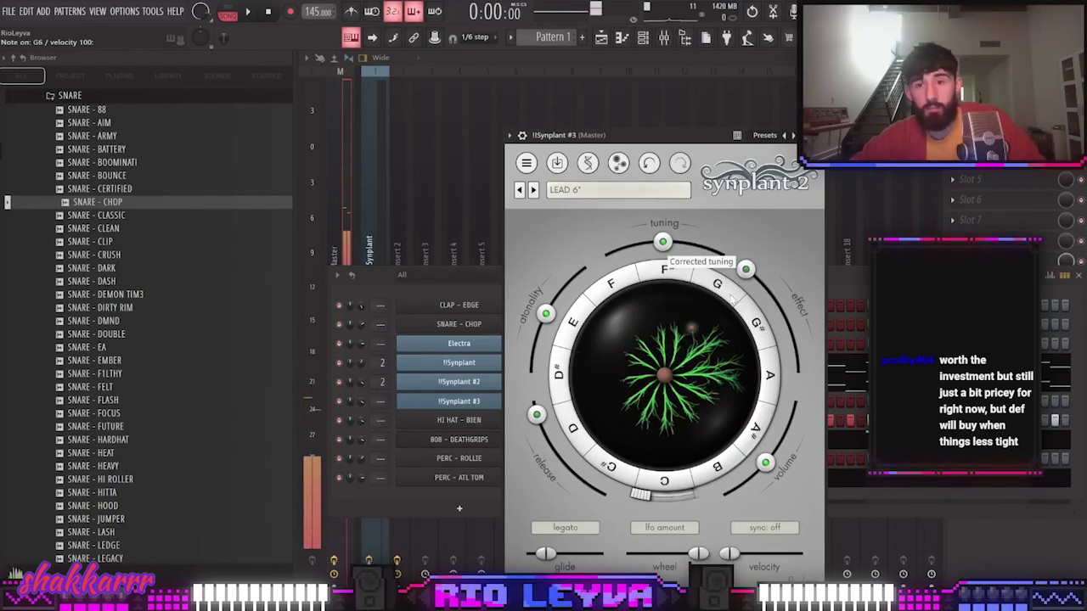
pyautogui.press('Escape')
# Play the beat and toggle soloing and muting on the first two Synplant channels
pyautogui.press('space')
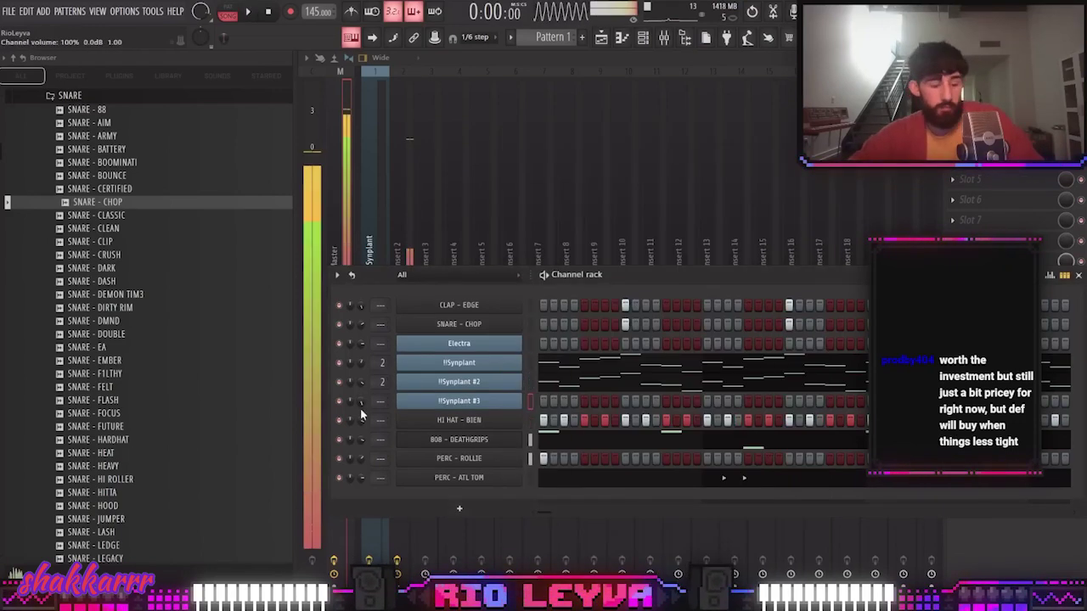
pyautogui.rightClick(340, 362)
pyautogui.click(349, 364)
pyautogui.click(340, 383)
pyautogui.press('space')
# Open the piano roll of the third Synplant channel with playback stopped
pyautogui.rightClick(503, 402)
pyautogui.click(562, 401)
pyautogui.press('space')
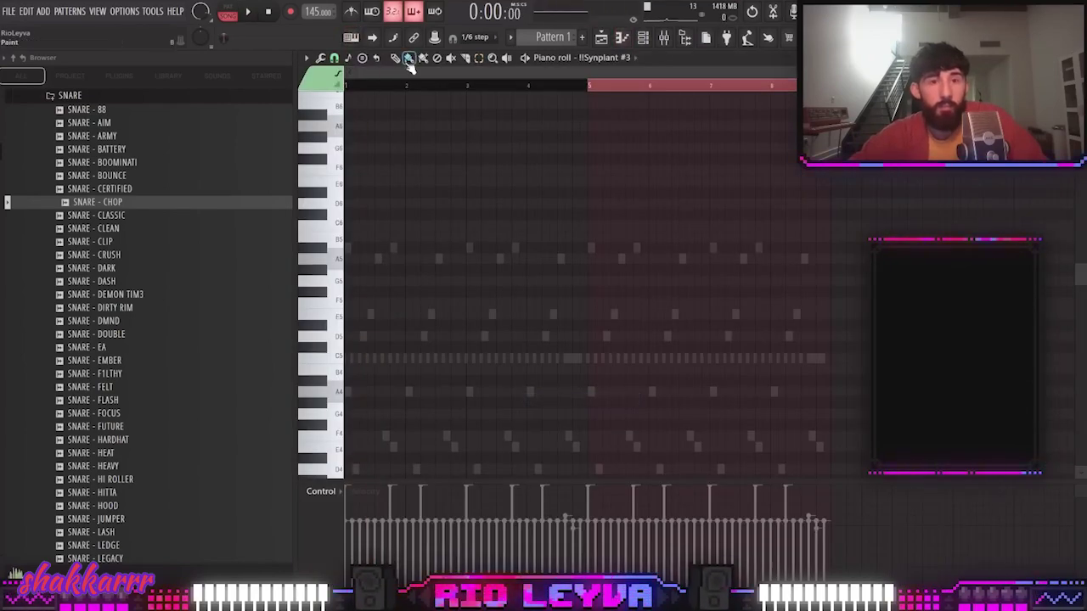
# Draw three consecutive half-bar notes from bar 1 for the third Synplant, rising F5, G5 and A5, while playing the beat
pyautogui.click(642, 40)
pyautogui.click(564, 403)
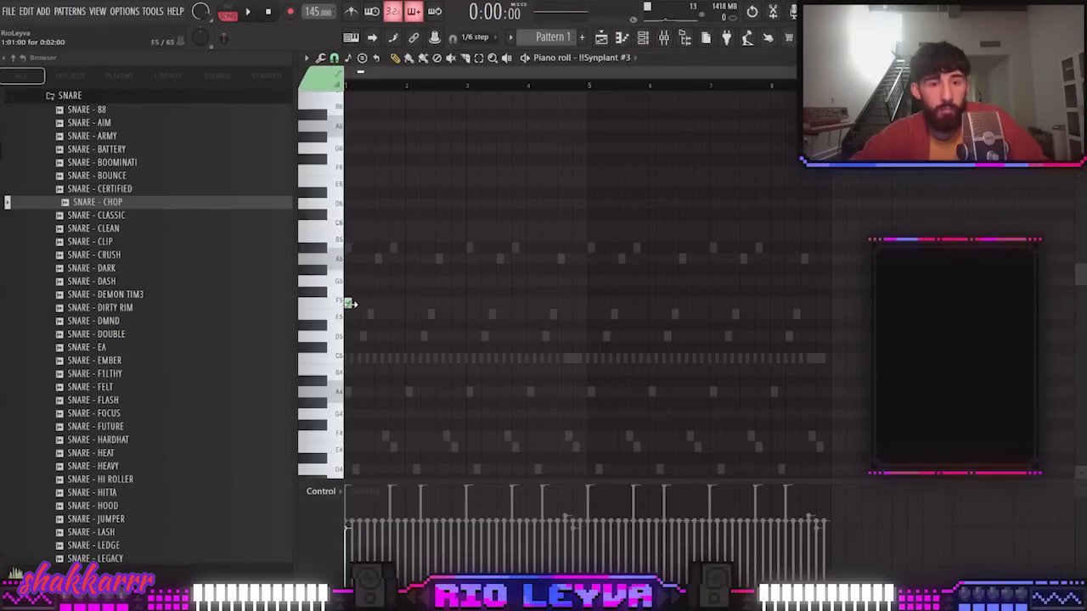
pyautogui.press('space')
pyautogui.scroll(2, 399, 297)
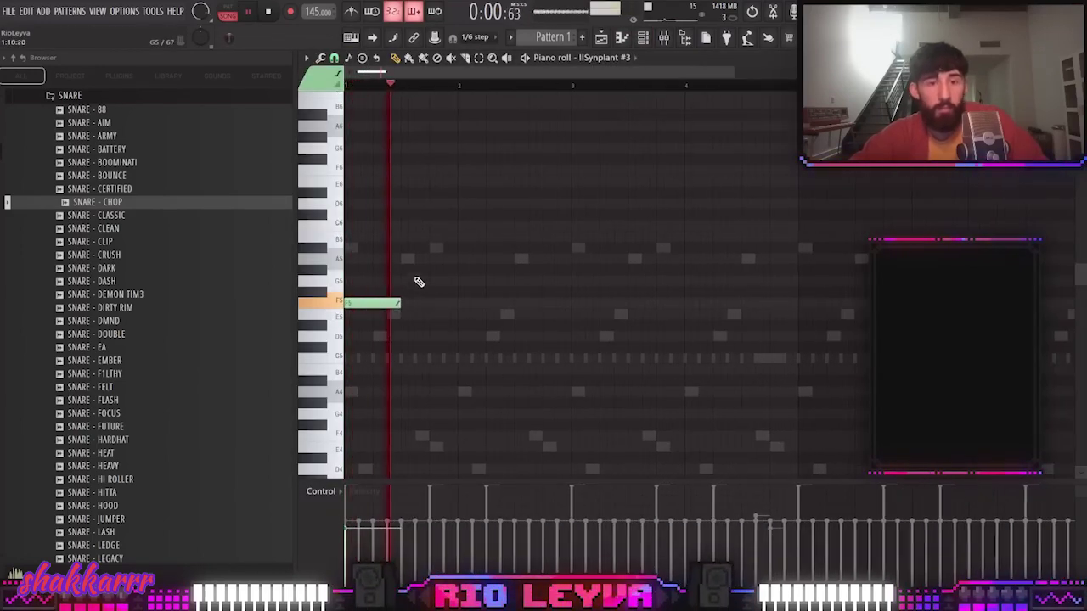
pyautogui.click(400, 282)
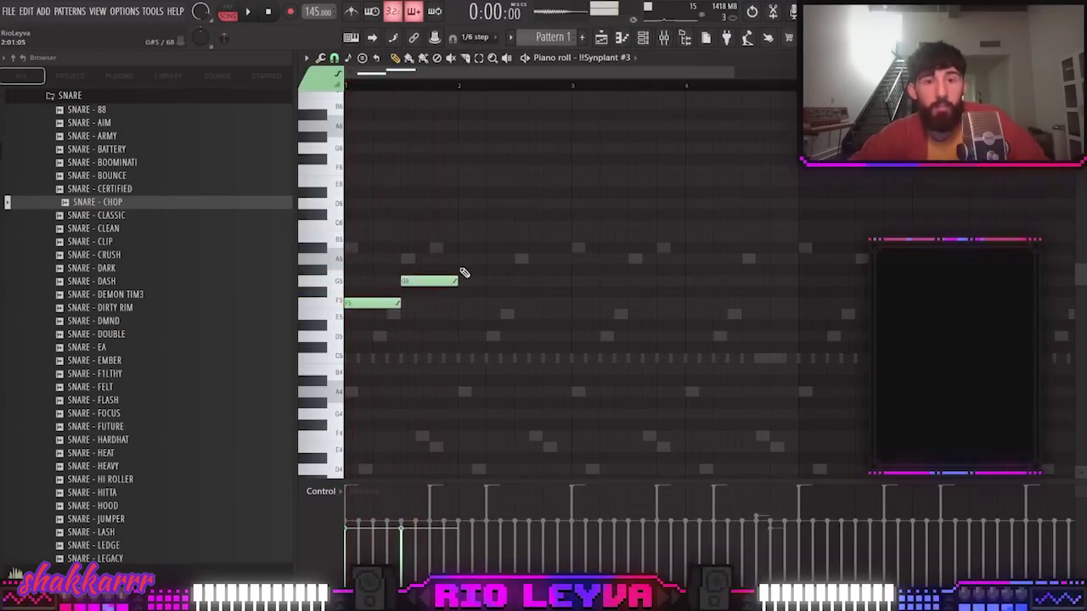
pyautogui.click(458, 258)
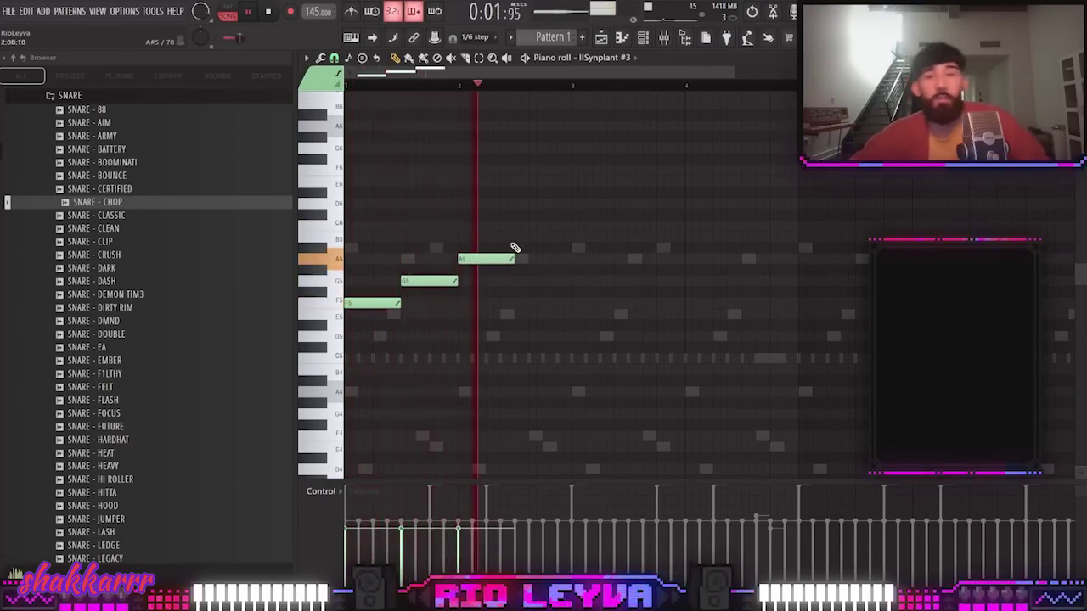
# Try a fourth note after the A5 note, at C6 and at lower pitches, and delete it
pyautogui.click(523, 246)
pyautogui.press('space')
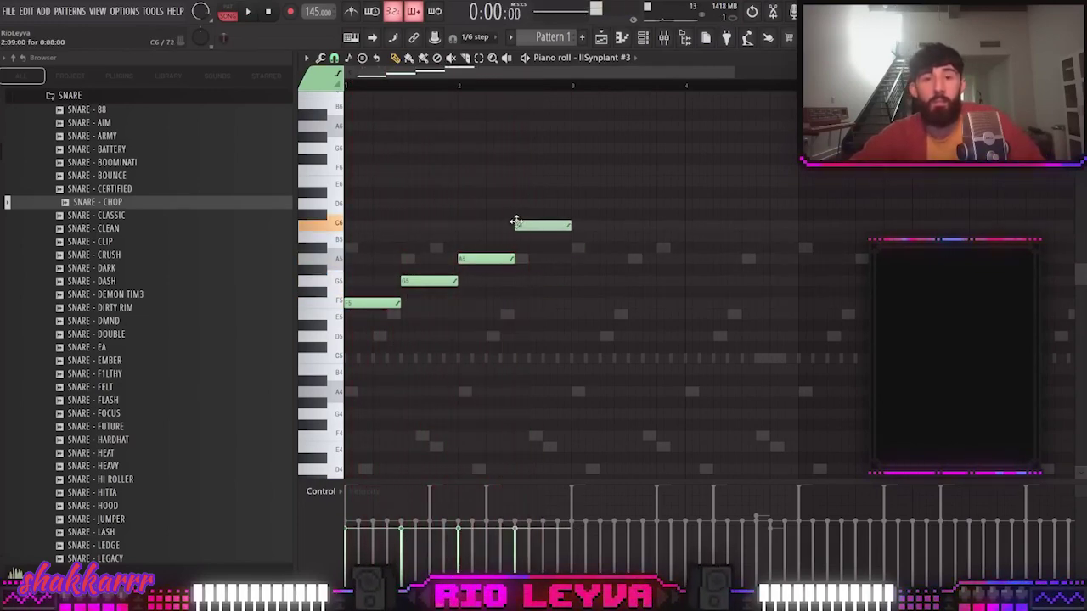
pyautogui.moveTo(516, 221); pyautogui.dragTo(514, 342)
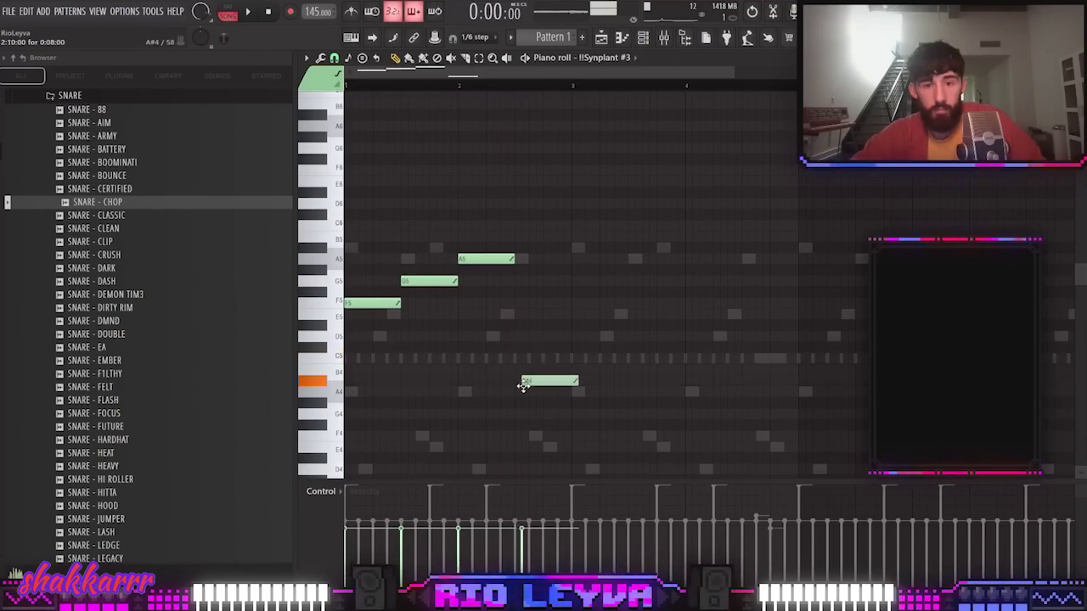
pyautogui.rightClick(536, 391)
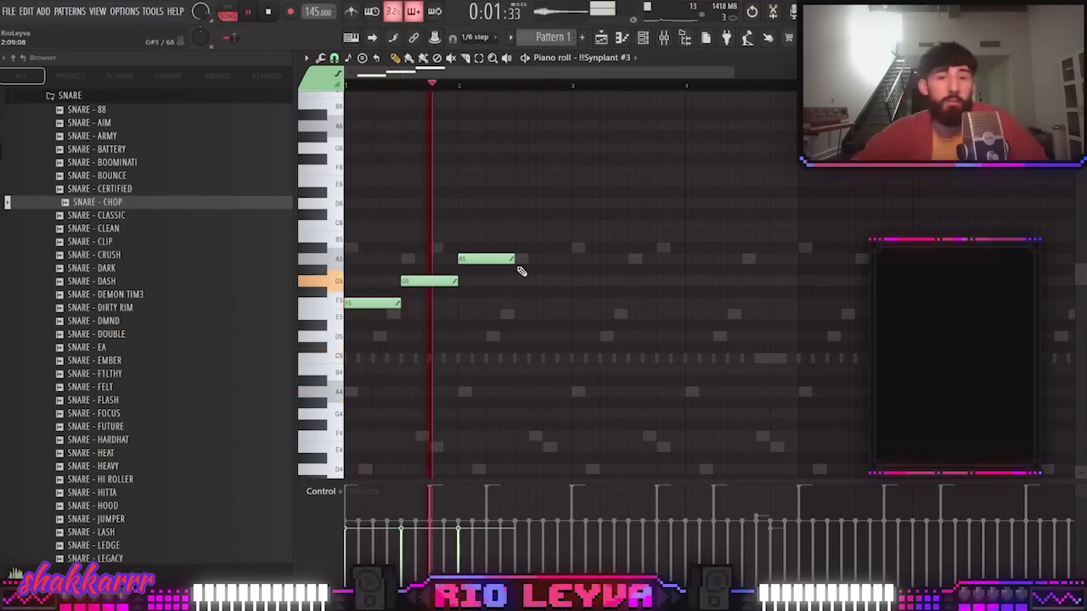
# Duplicate the three-note phrase after itself so the pattern repeats every two bars
pyautogui.click(479, 58)
pyautogui.hotkey('ctrl', 'b')
pyautogui.hotkey('ctrl', 'b')
pyautogui.hotkey('ctrl', 'b')
pyautogui.hotkey('ctrl', 'b')
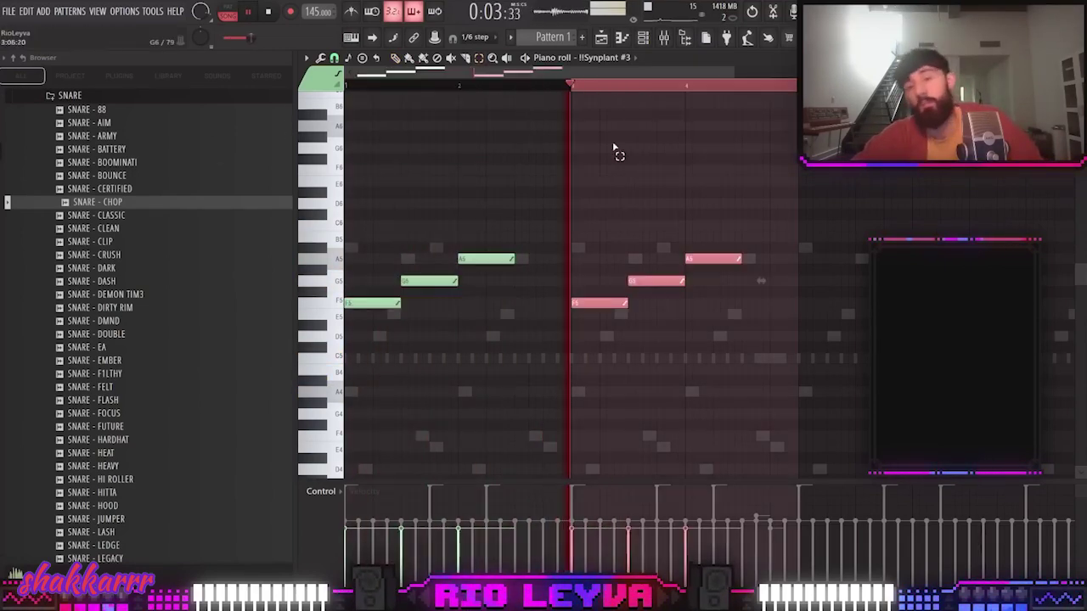
# Route the third Synplant to mixer insert 4 and load Rift in its effect slot 5
pyautogui.press('F9')
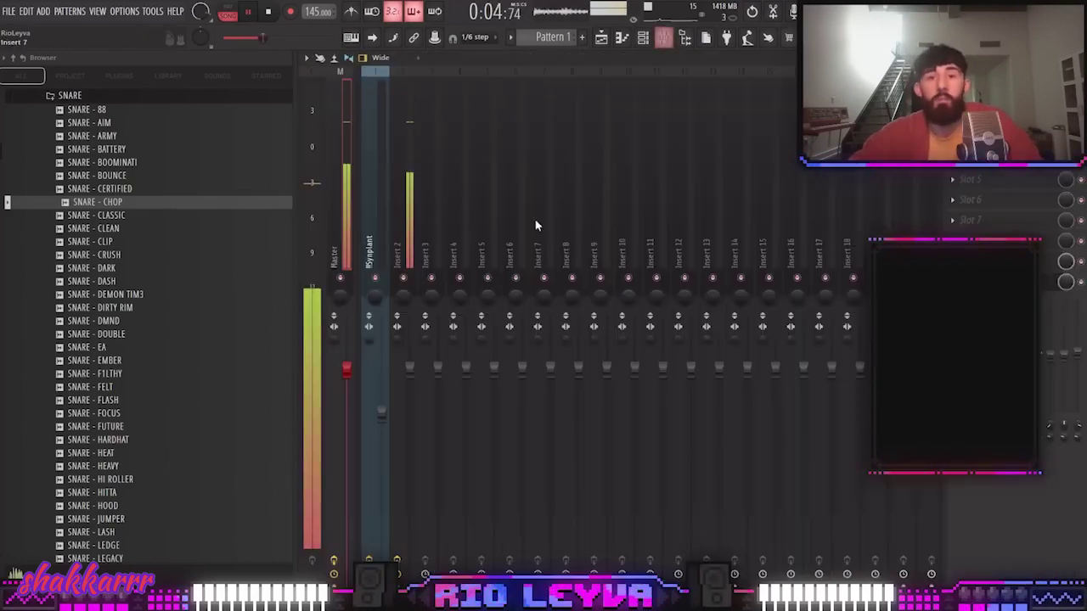
pyautogui.click(451, 224)
pyautogui.click(1044, 178)
pyautogui.moveTo(876, 231)
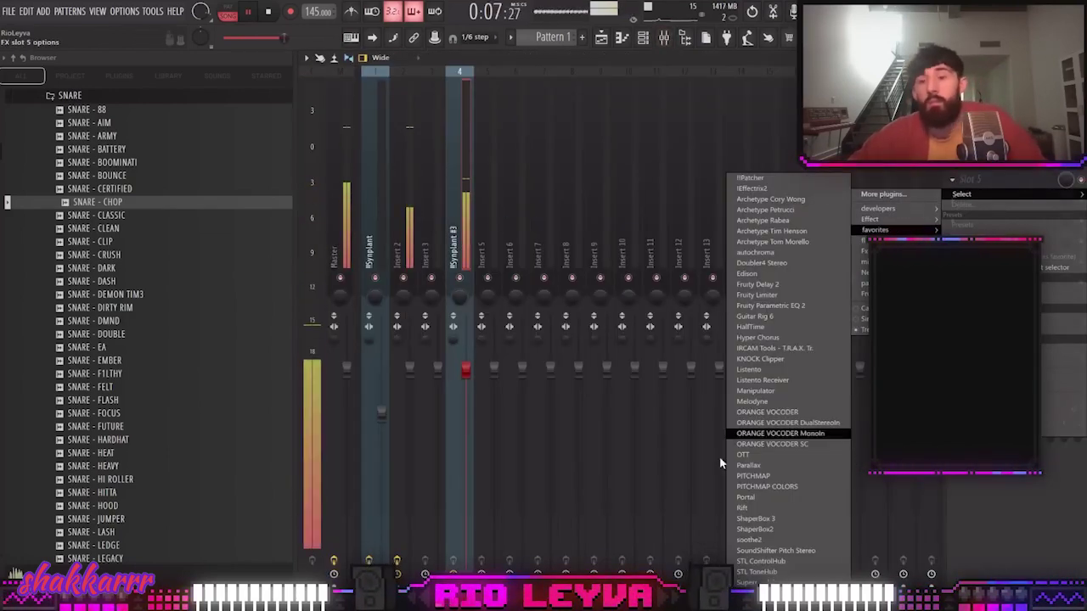
pyautogui.click(792, 507)
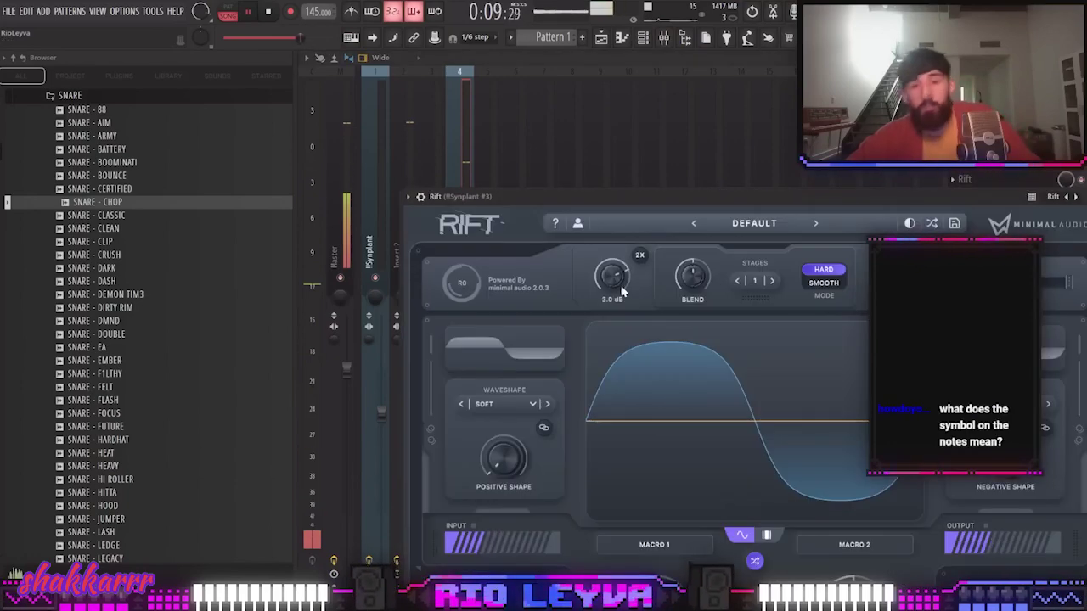
# Audition Rift's BOUNCING PLUCKS preset from the Nuance pack and FLOOR SHREDDER from the Massive 808 pack
pyautogui.click(772, 225)
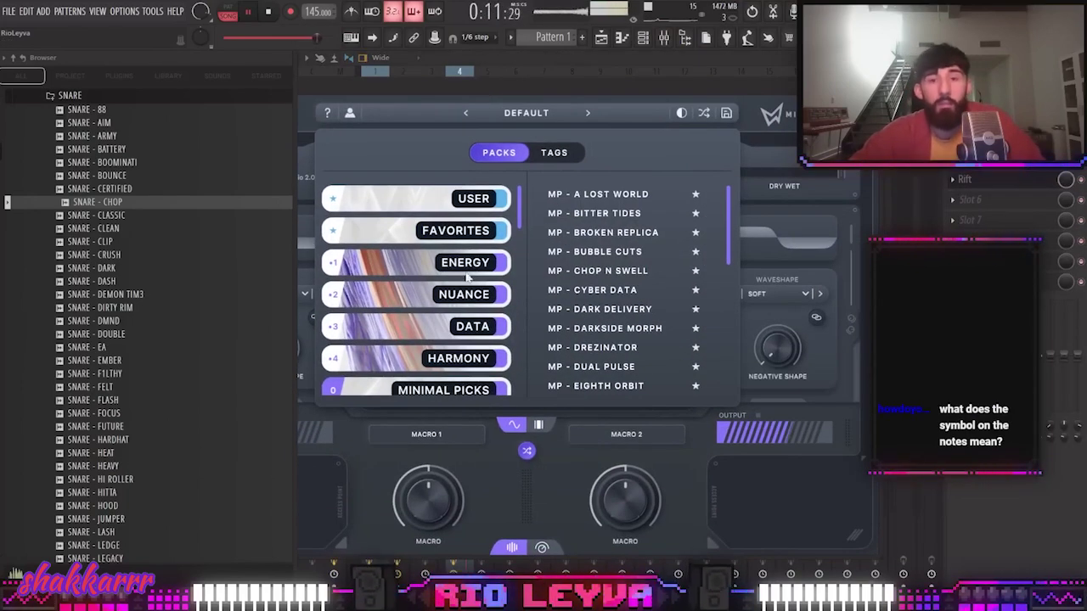
pyautogui.scroll(-2, 468, 267)
pyautogui.click(438, 237)
pyautogui.click(597, 252)
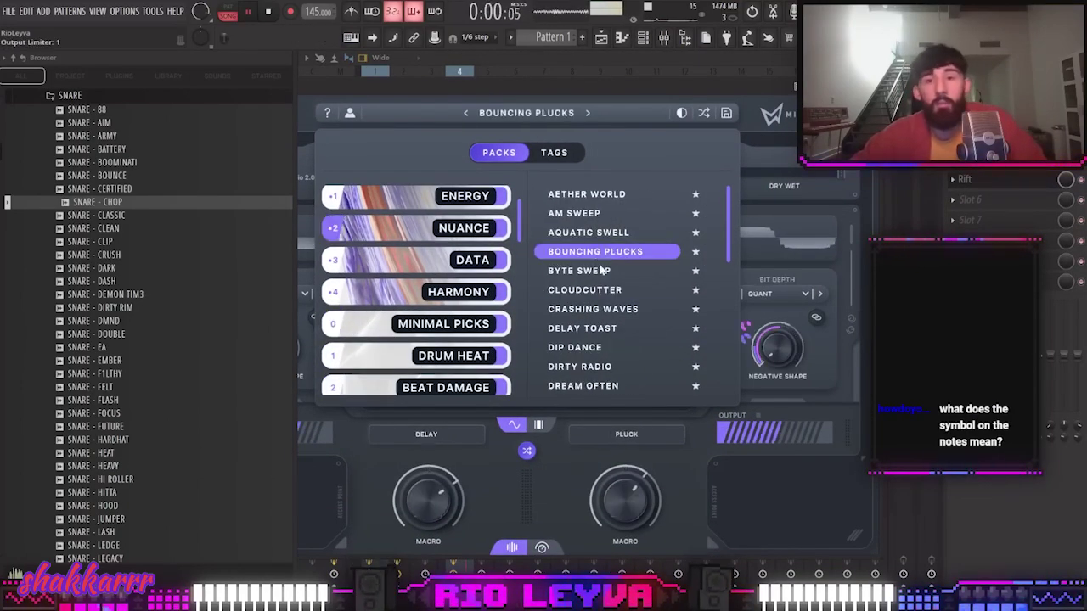
pyautogui.scroll(-3, 489, 293)
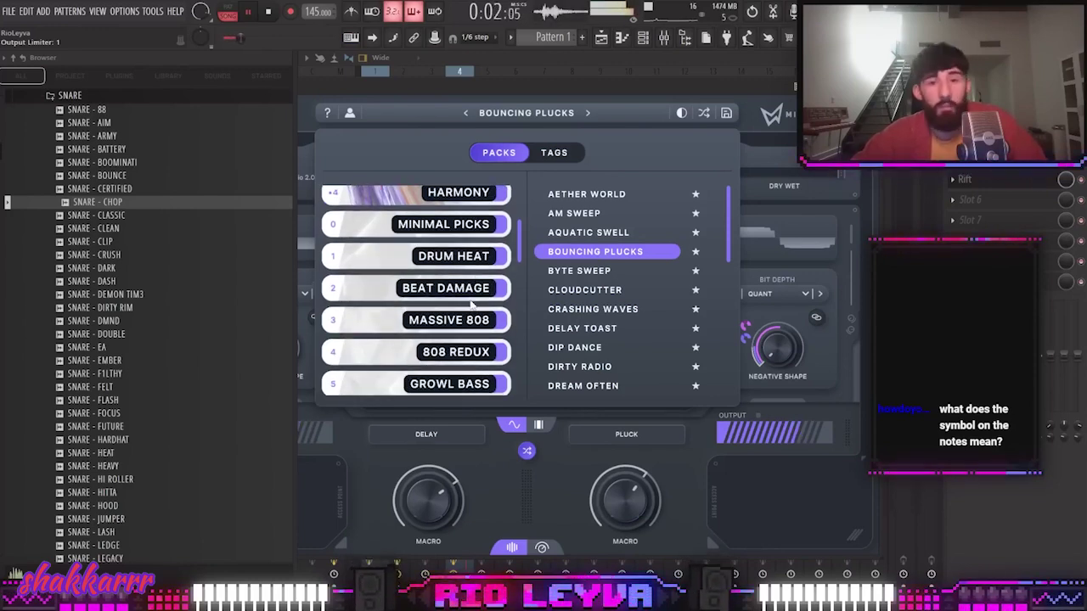
pyautogui.click(482, 320)
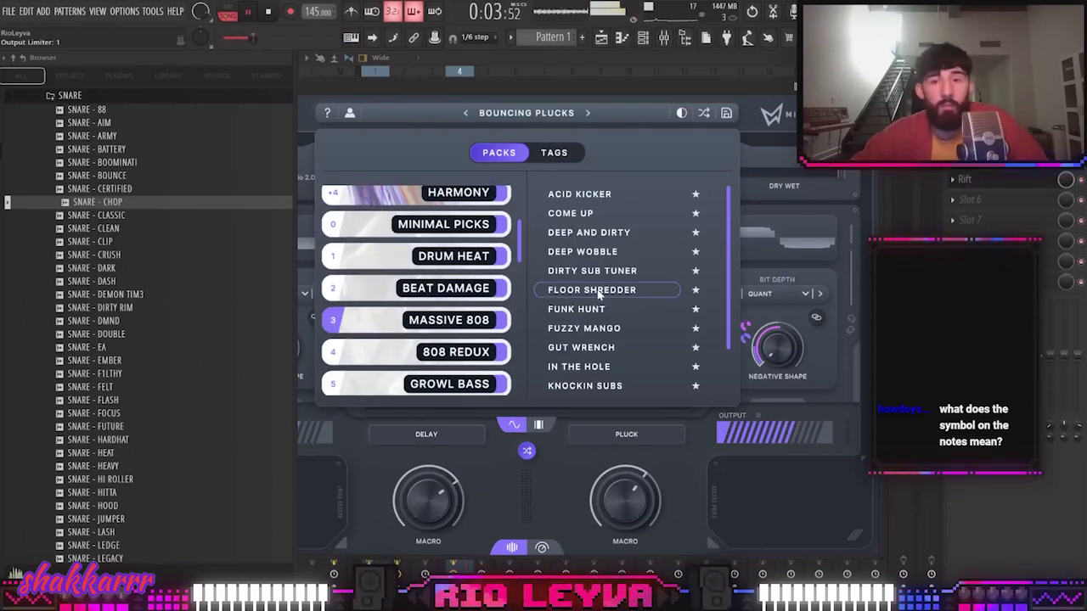
pyautogui.click(598, 291)
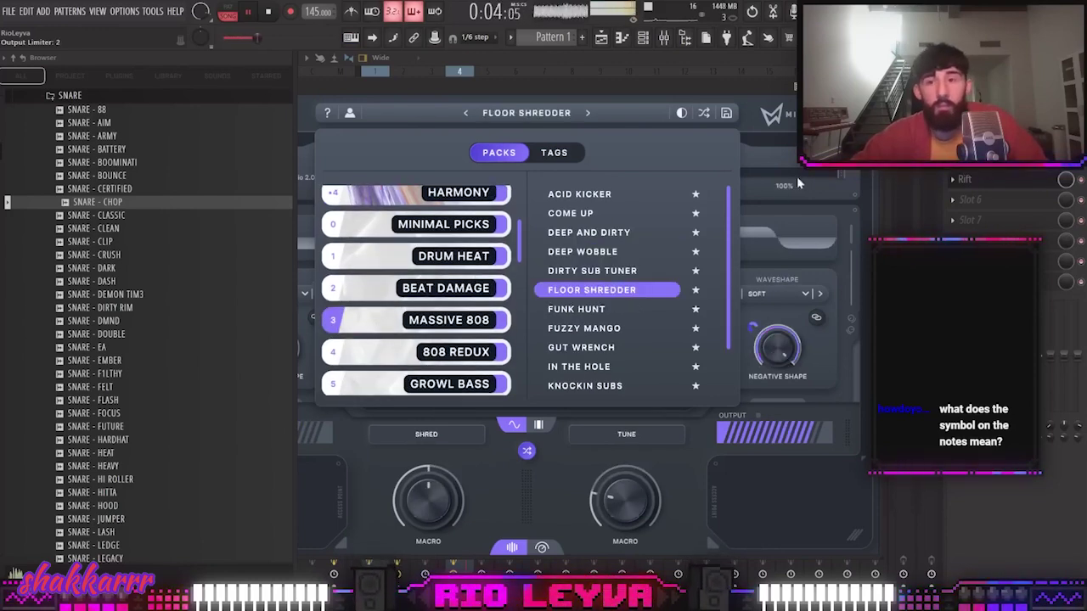
# Switch Rift to the FUNK HUNT preset and open the Harmony pack in its preset browser
pyautogui.click(805, 196)
pyautogui.click(976, 200)
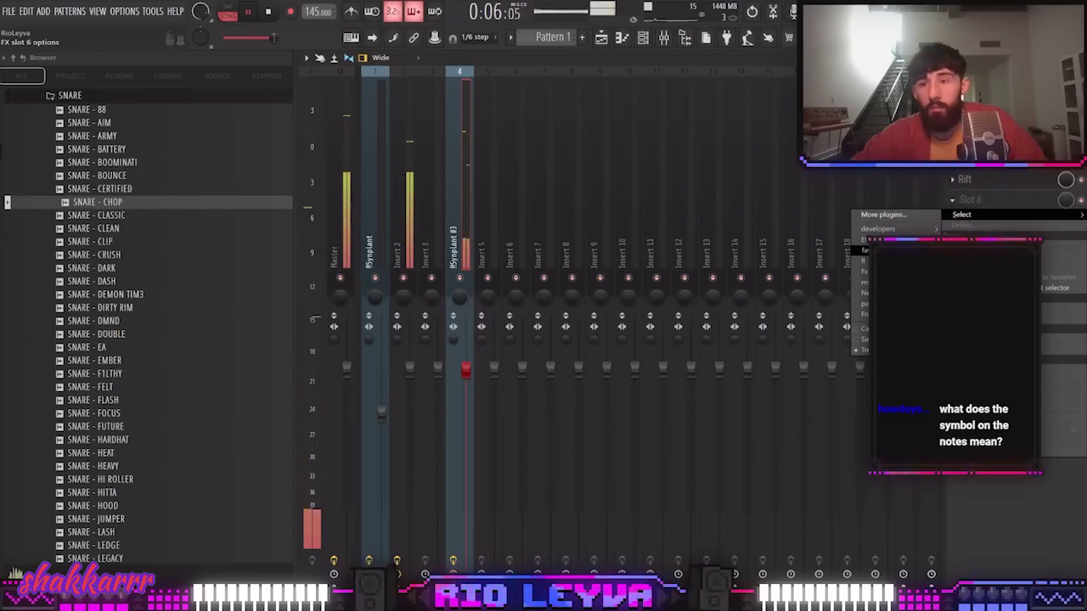
pyautogui.click(1024, 182)
pyautogui.click(1023, 181)
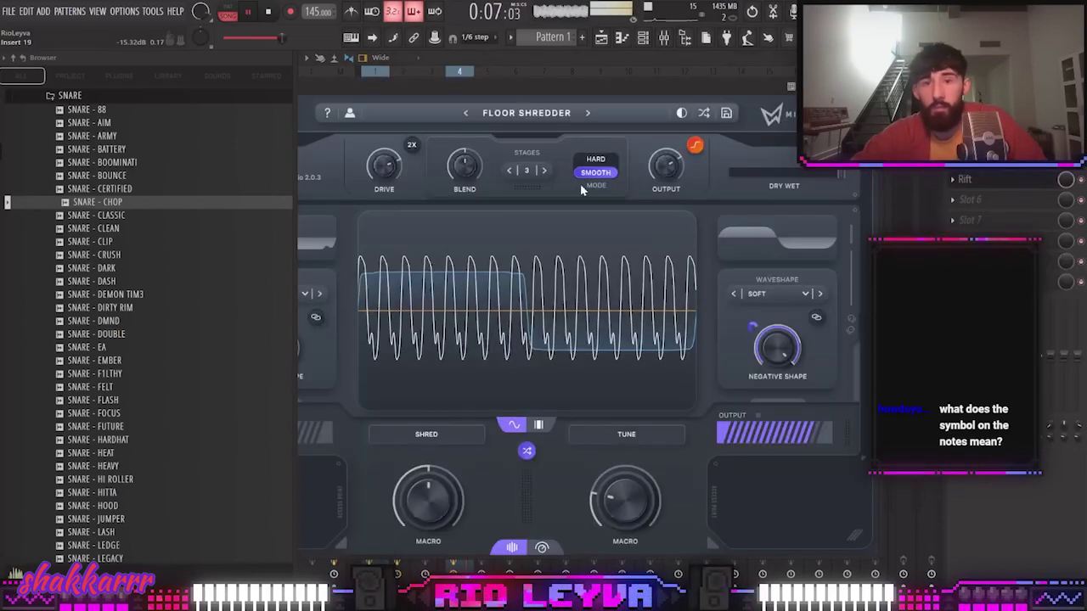
pyautogui.click(585, 109)
pyautogui.click(526, 112)
pyautogui.scroll(1, 477, 367)
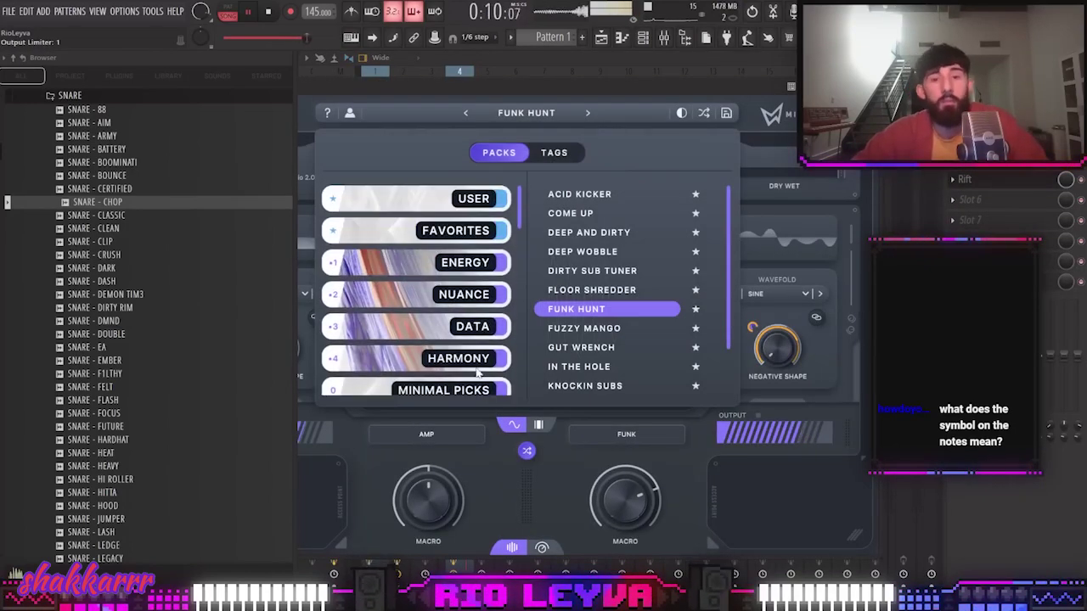
pyautogui.click(469, 363)
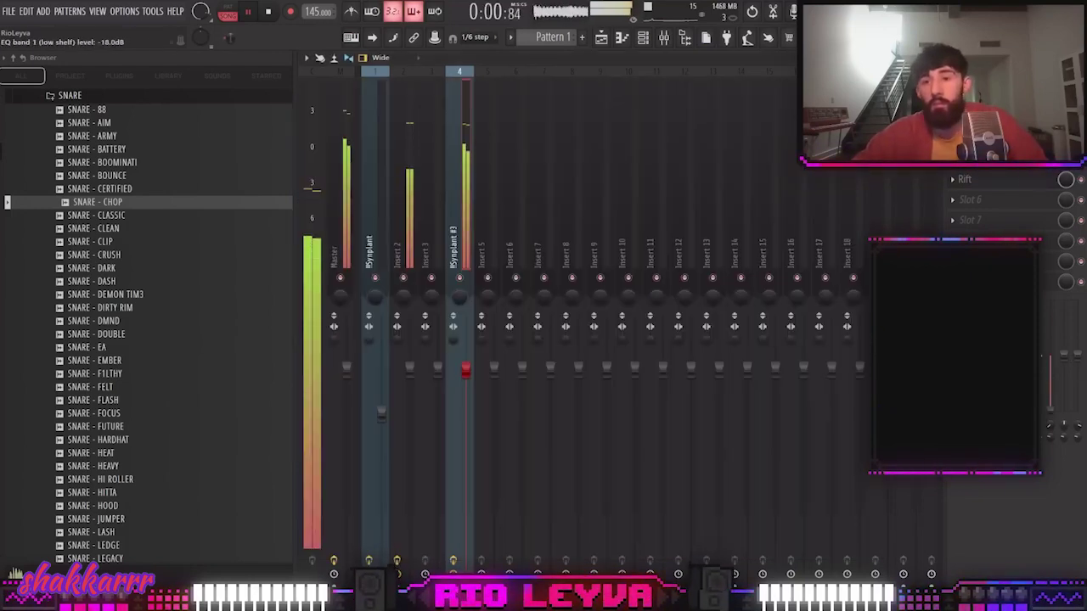
# Show the channel rack and toggle the first Synplant's solo until all channels play together
pyautogui.press('F6')
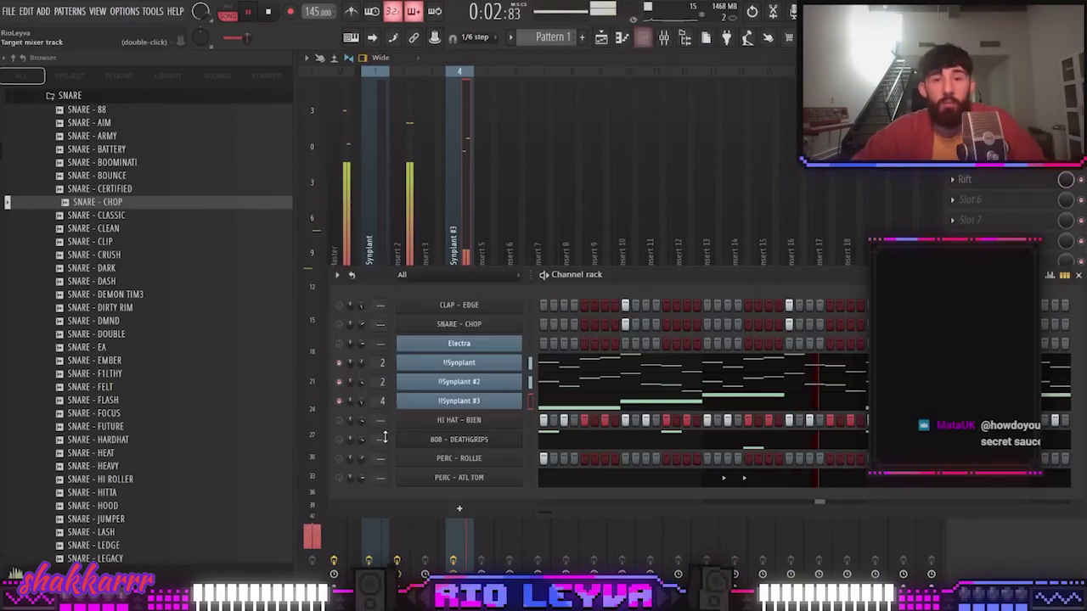
pyautogui.rightClick(338, 362)
pyautogui.rightClick(339, 364)
pyautogui.click(351, 366)
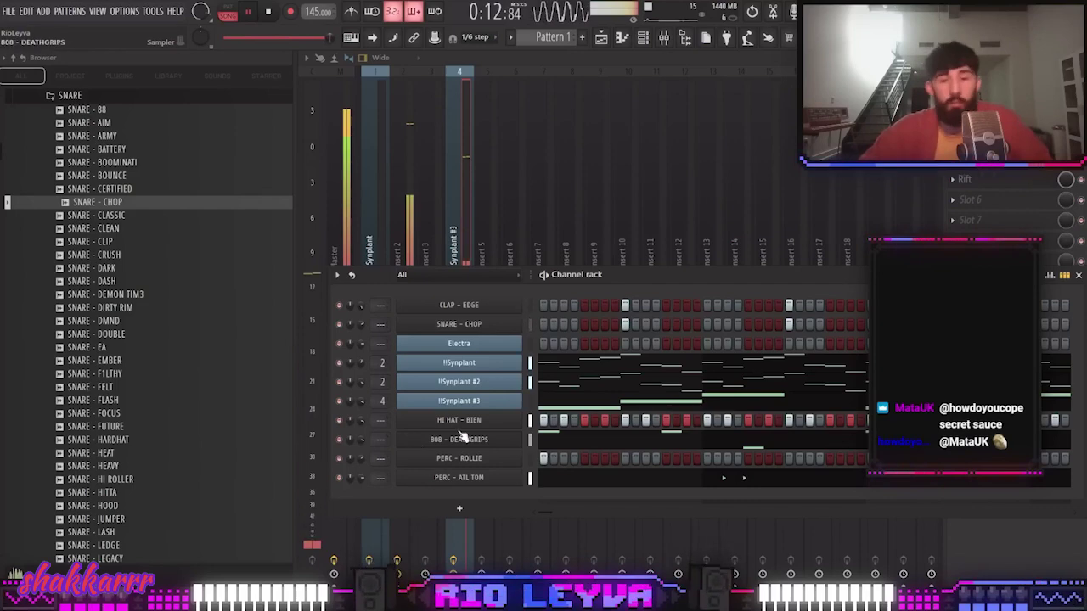
# Collapse the SNARE folder in the browser and look through the plugins available for a new channel
pyautogui.scroll(6, 97, 291)
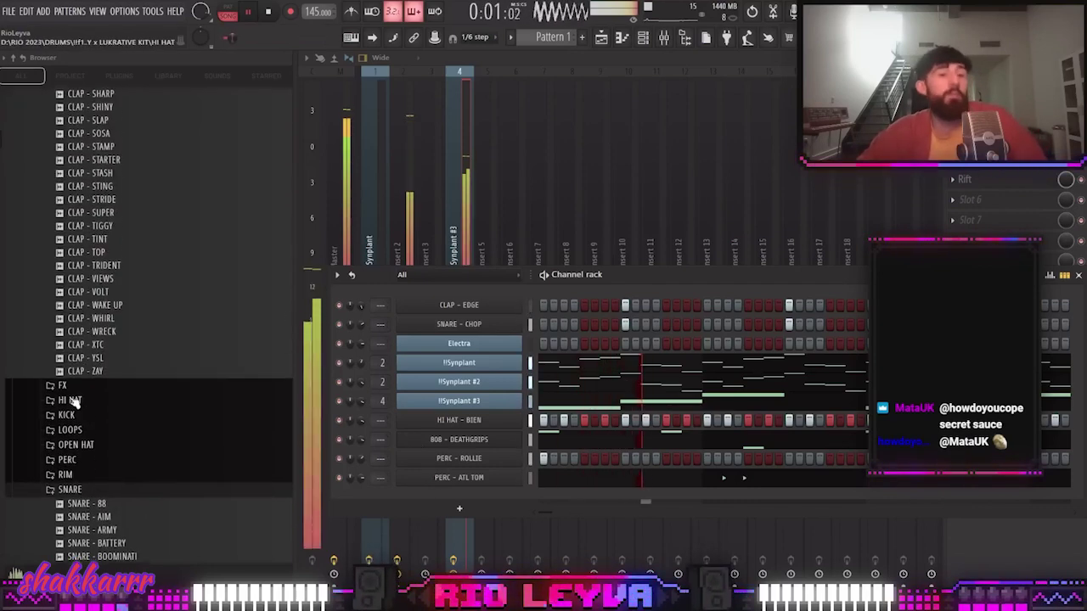
pyautogui.click(117, 489)
pyautogui.click(473, 509)
pyautogui.moveTo(437, 526)
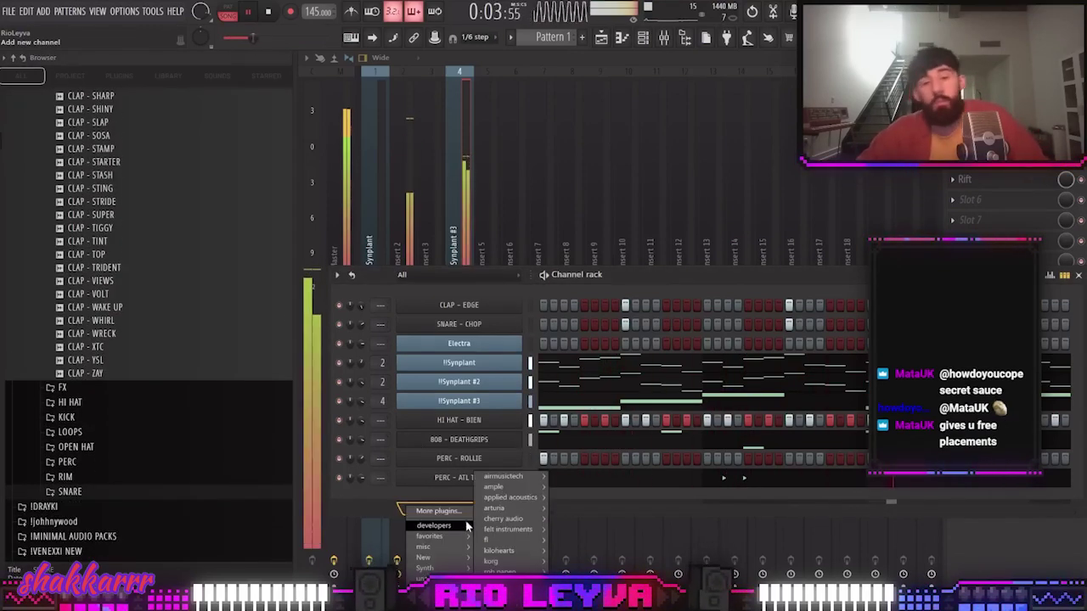
pyautogui.moveTo(523, 499)
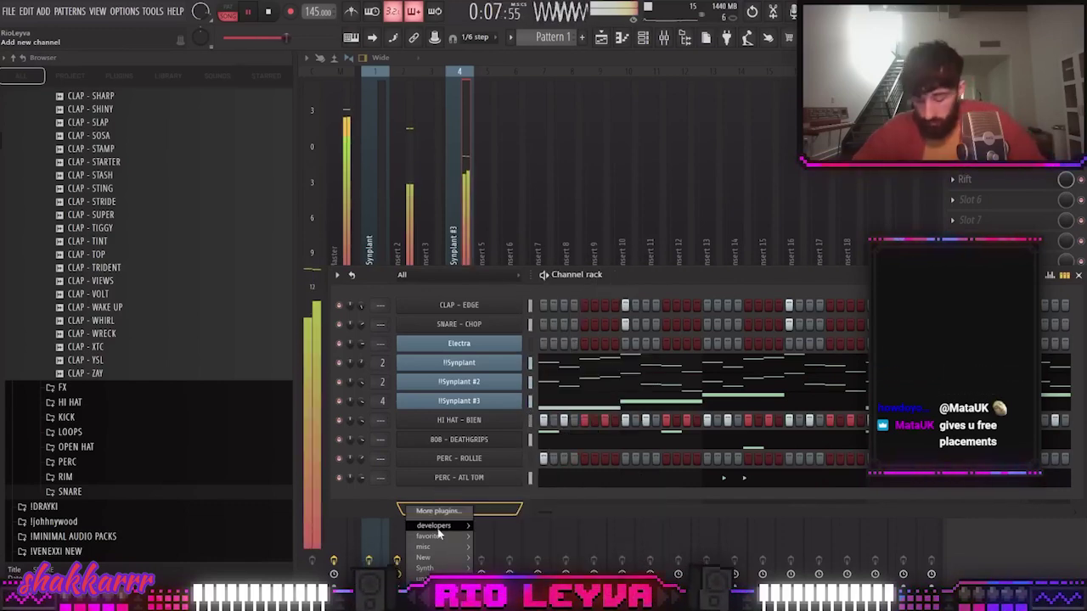
pyautogui.click(489, 481)
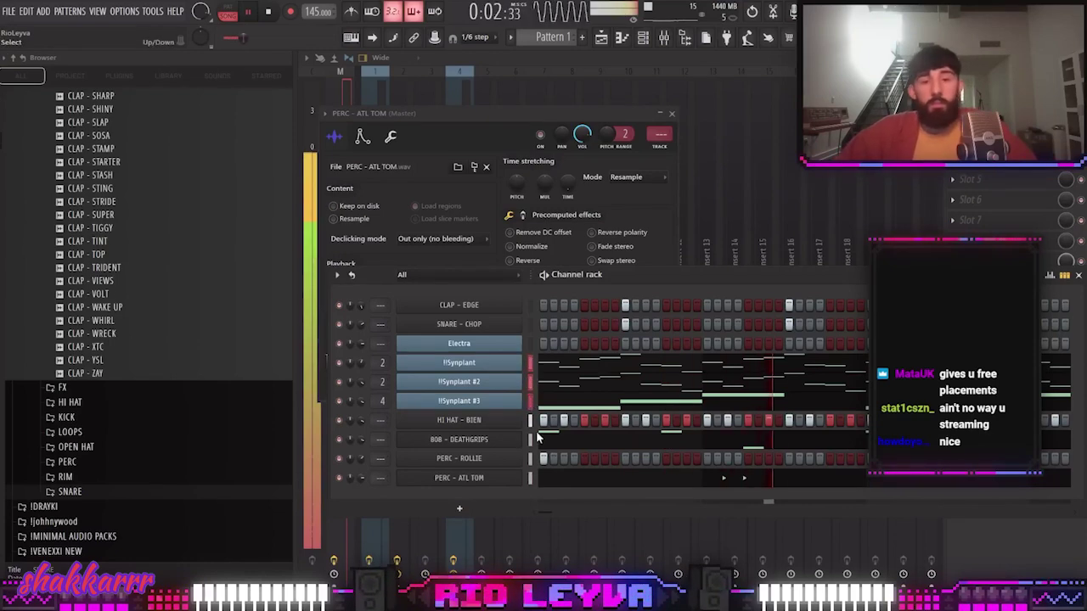
# Try transposing the selected channels by -2 semitones
pyautogui.click(338, 274)
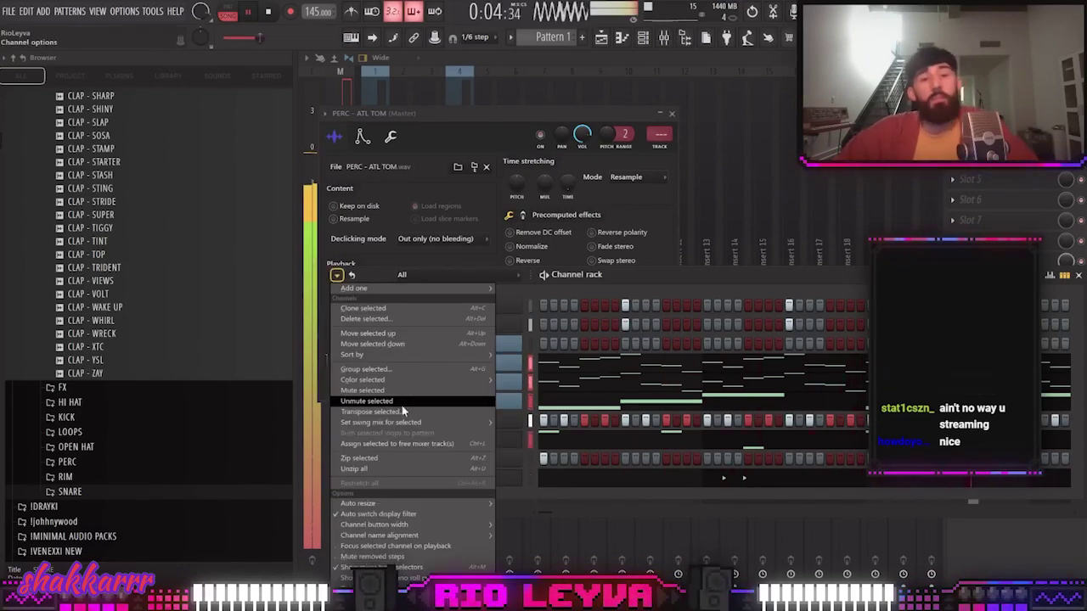
pyautogui.click(411, 412)
pyautogui.write('-2')
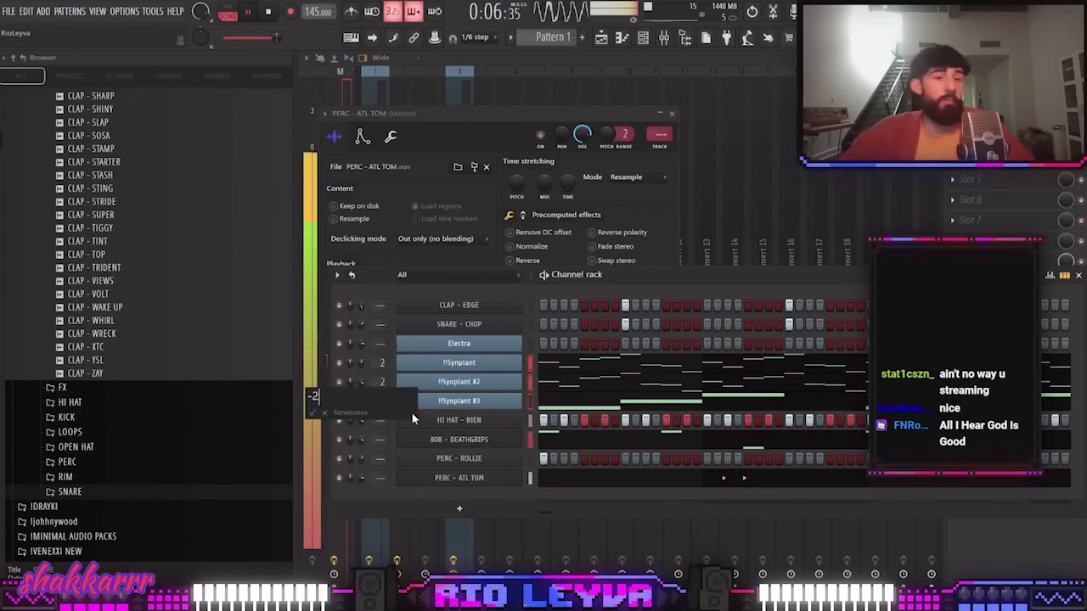
pyautogui.press('Return')
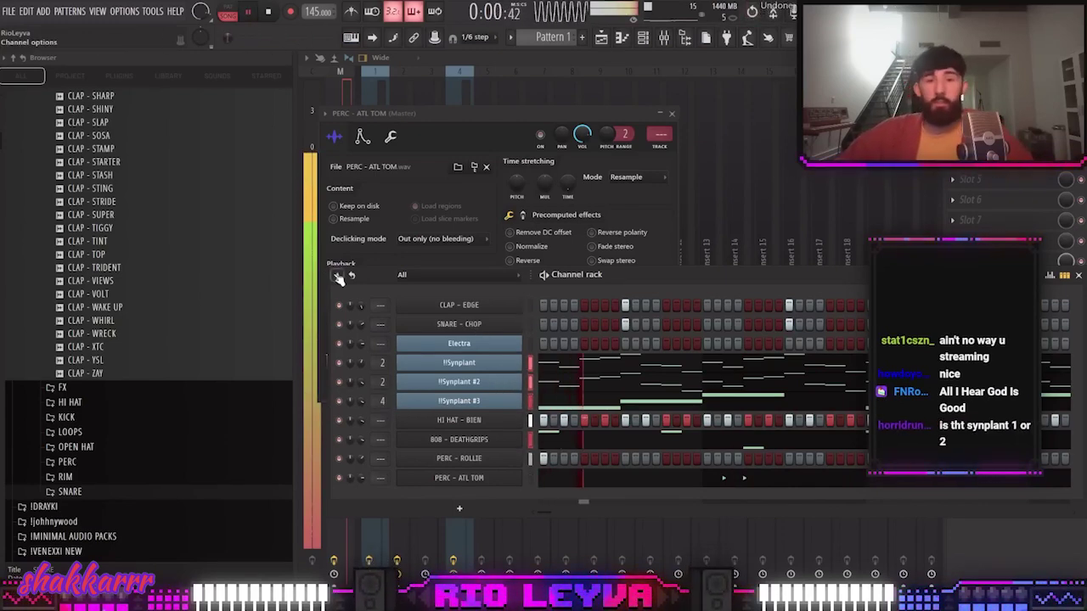
# Return to the mixer and channel rack and clone the third Synplant channel
pyautogui.click(455, 97)
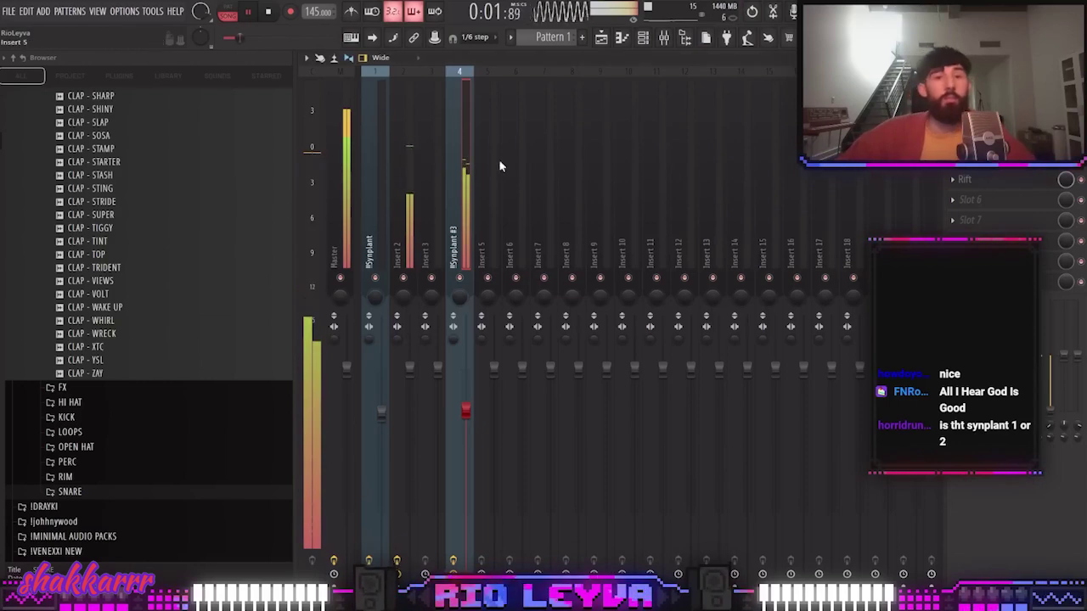
pyautogui.click(642, 37)
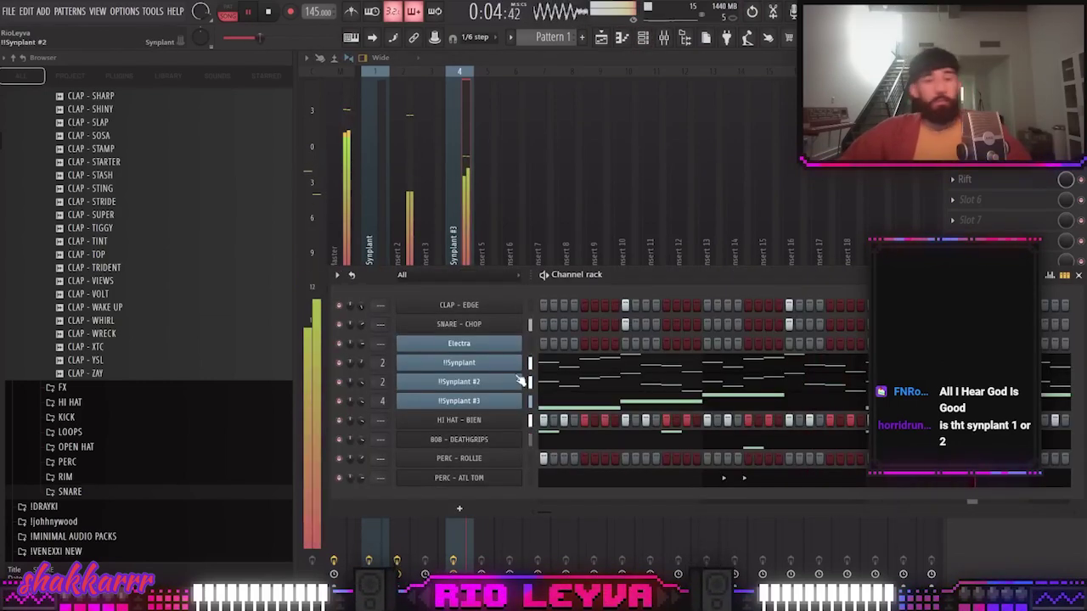
pyautogui.rightClick(484, 407)
pyautogui.click(550, 507)
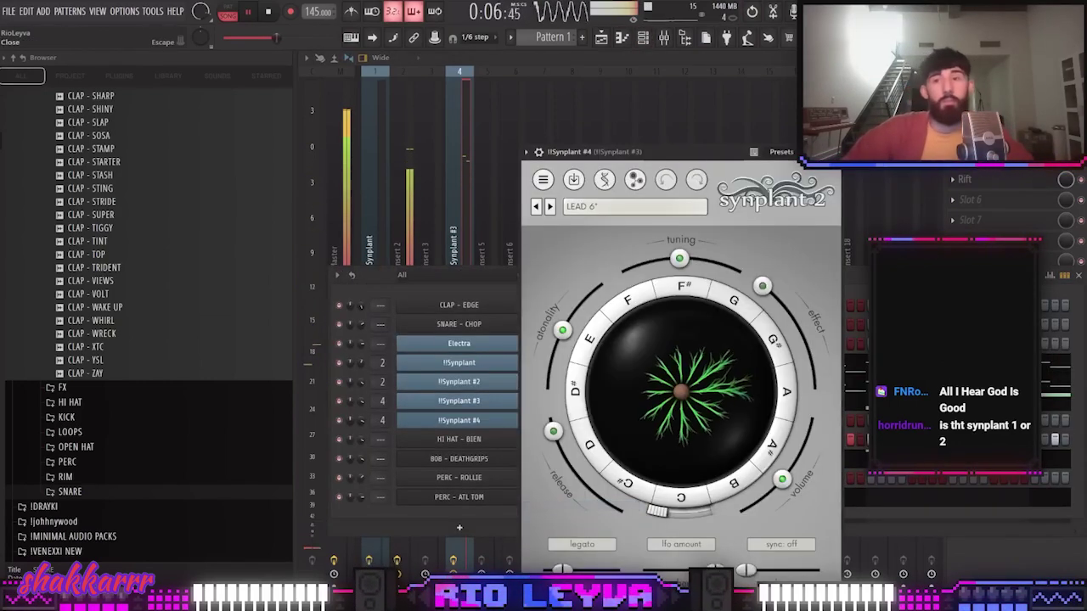
# Mute everything except the four Synplant channels and play them together
pyautogui.press('Escape')
pyautogui.press('space')
pyautogui.rightClick(339, 426)
pyautogui.click(357, 440)
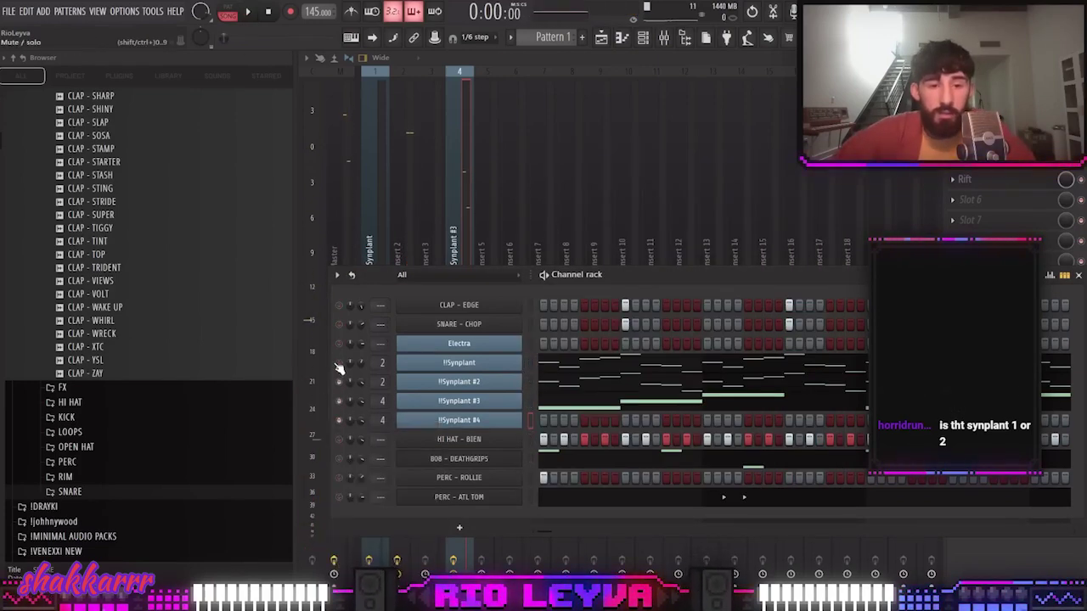
pyautogui.press('space')
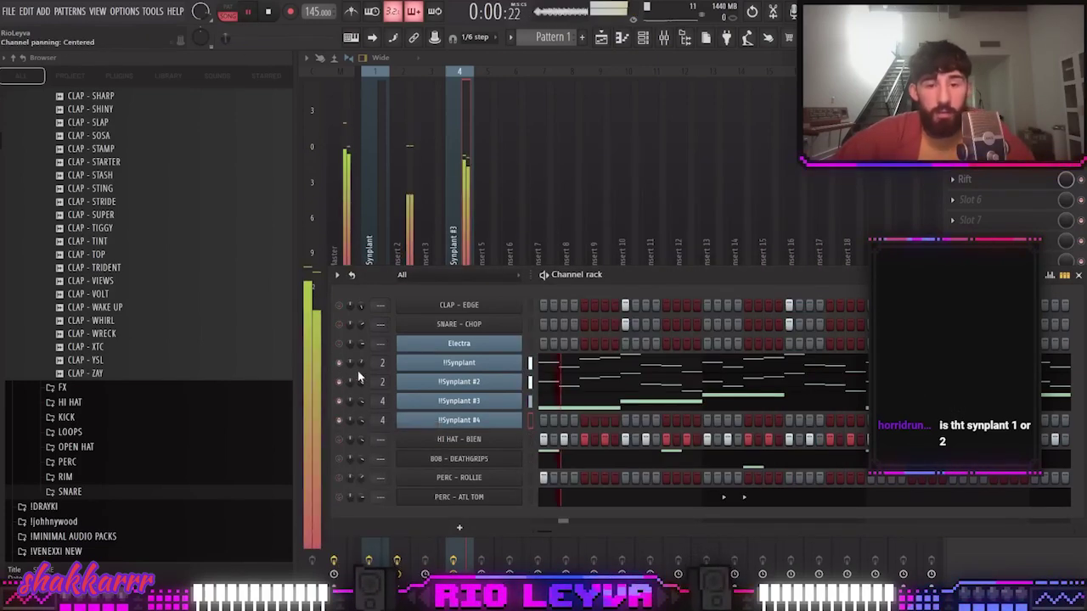
# Open the cloned Synplant's window with playback stopped
pyautogui.click(501, 424)
pyautogui.press('space')
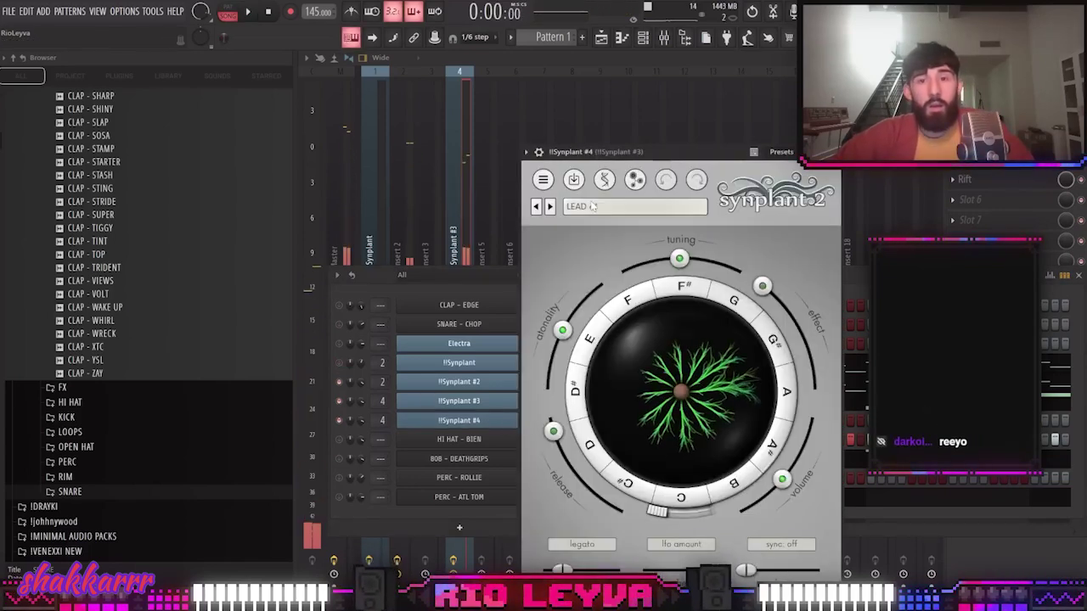
# Load the LEAD 5 preset in poly mode on the cloned Synplant and route its channel to the Master track
pyautogui.click(536, 206)
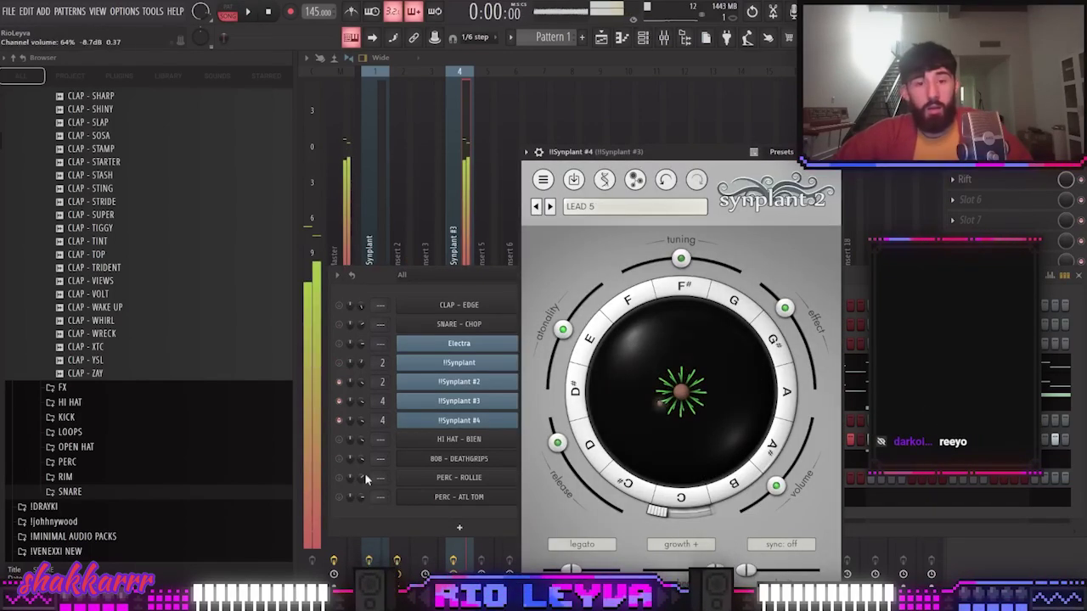
pyautogui.moveTo(381, 421); pyautogui.dragTo(381, 441)
pyautogui.click(466, 419)
pyautogui.click(466, 420)
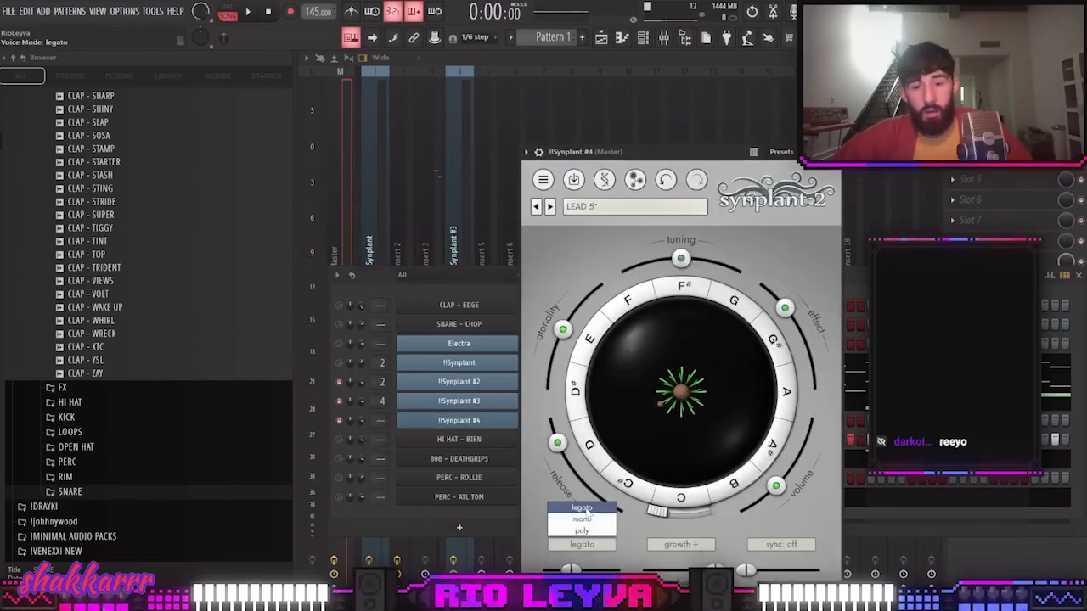
pyautogui.click(599, 532)
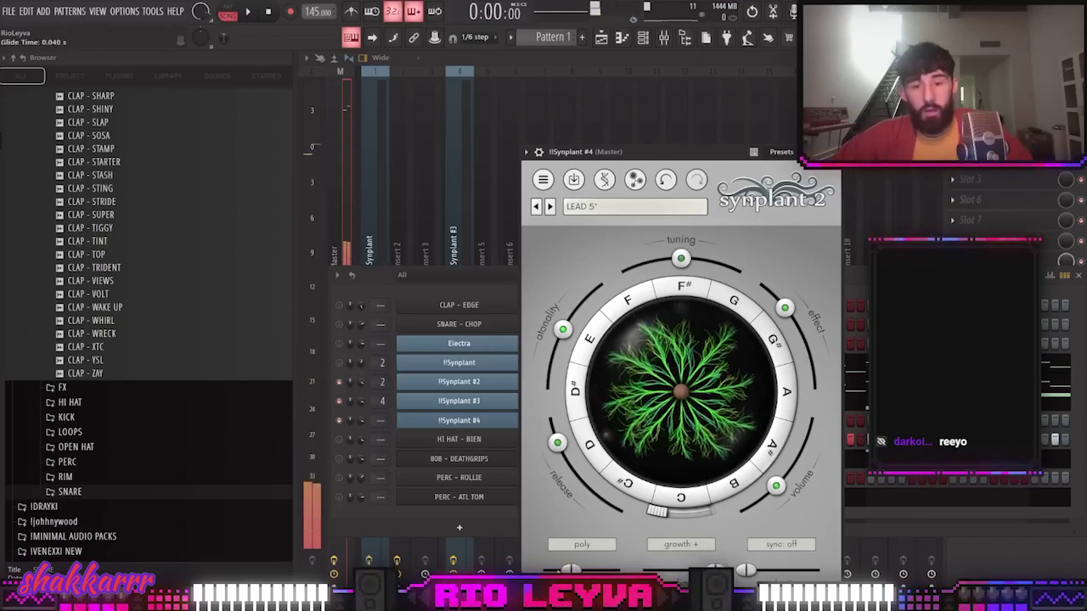
# Try the LEAD 4 preset with the glide time at minimum and the voice mode set to poly
pyautogui.click(550, 207)
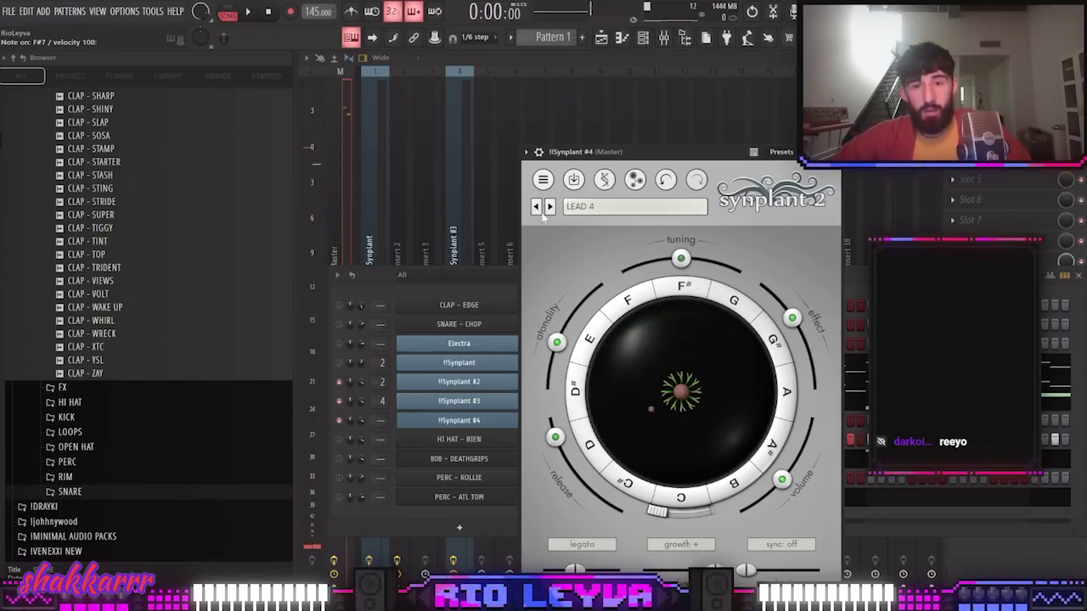
pyautogui.moveTo(575, 570); pyautogui.dragTo(546, 570)
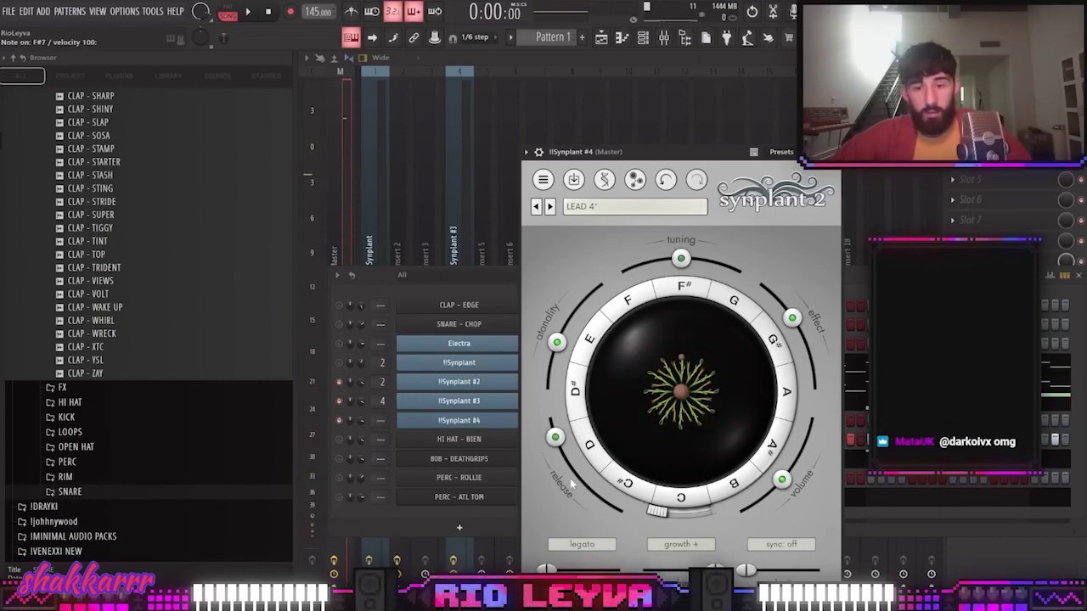
pyautogui.click(582, 544)
pyautogui.click(581, 508)
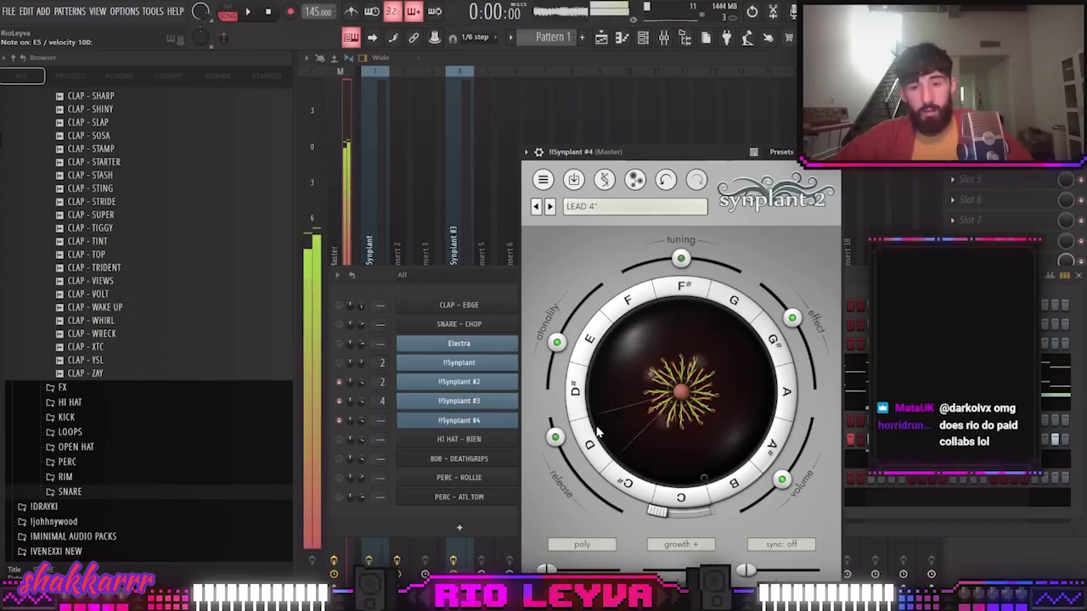
# Load the LEAD 3 preset with the glide time at minimum and the voice mode set to poly
pyautogui.click(536, 207)
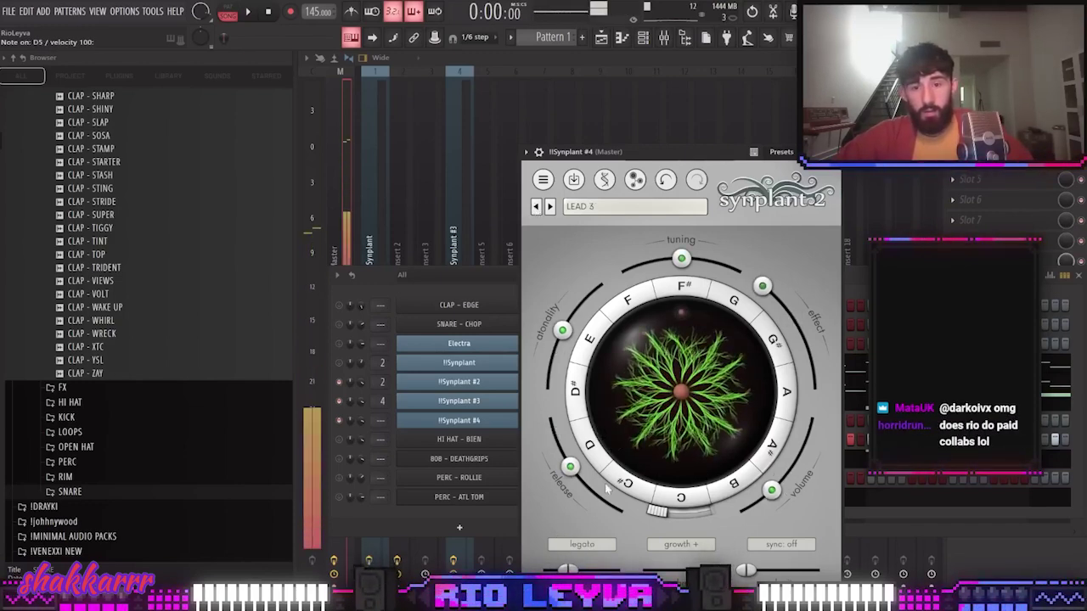
pyautogui.click(580, 544)
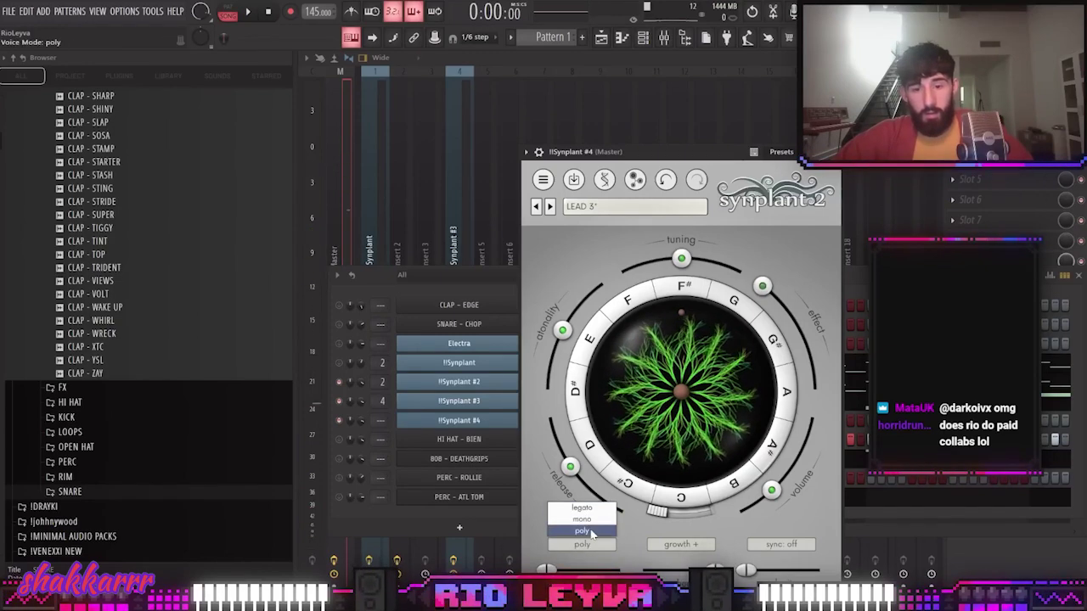
pyautogui.click(578, 519)
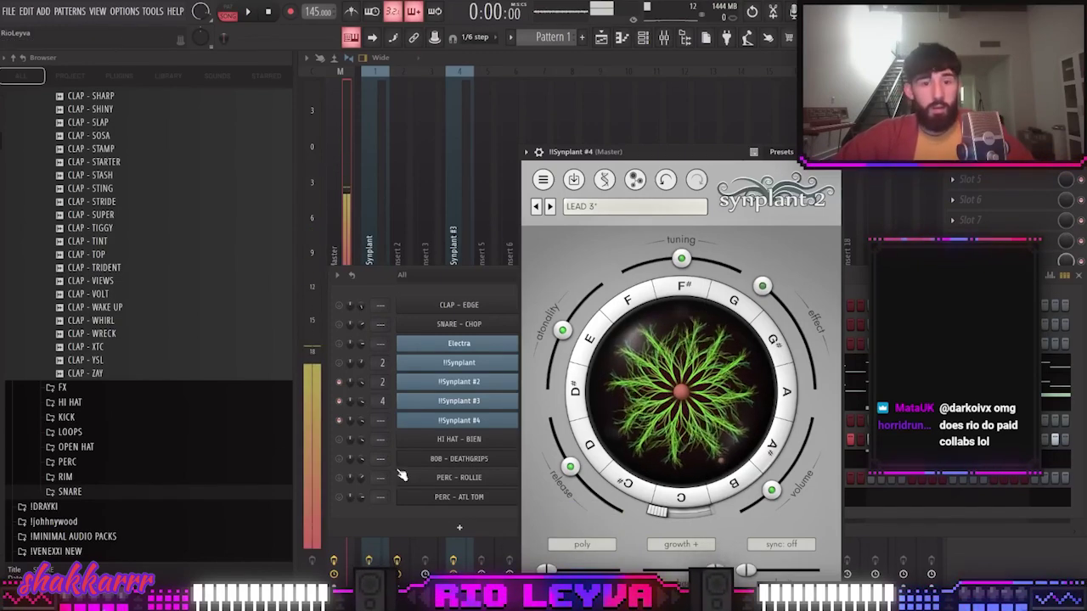
# Draw an A#4, F5 and C6 chord at the start of bar 1 in the fourth Synplant's piano roll
pyautogui.click(405, 528)
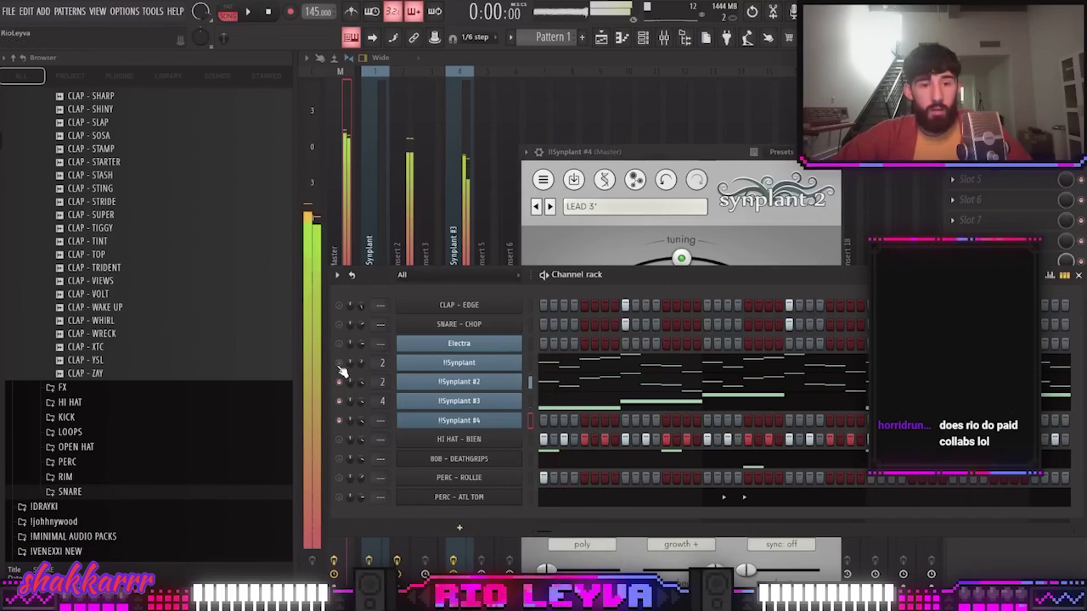
pyautogui.rightClick(518, 420)
pyautogui.click(547, 417)
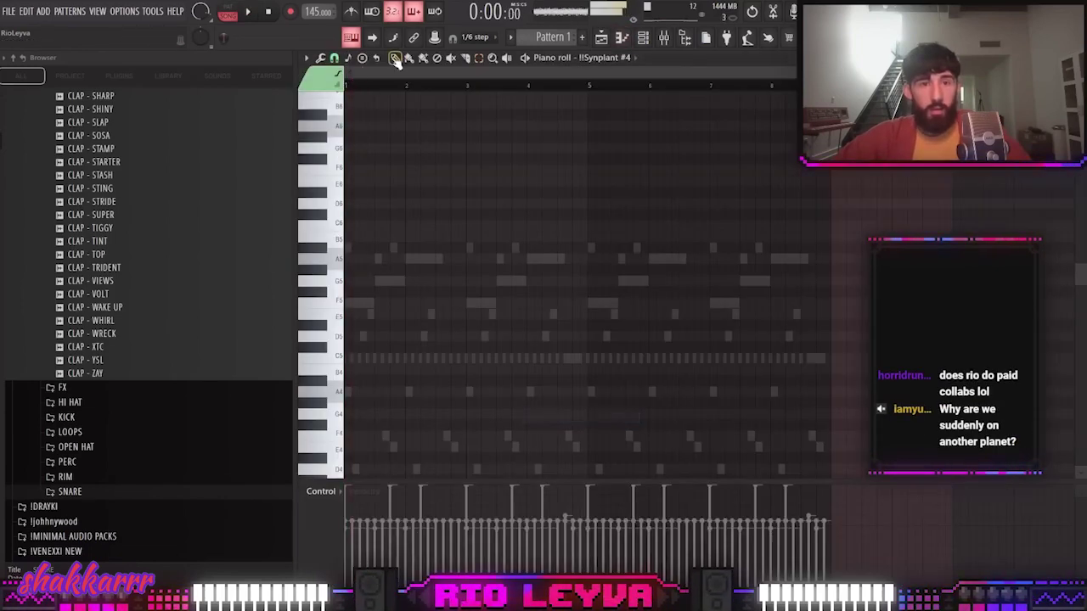
pyautogui.scroll(-3, 356, 335)
pyautogui.scroll(3, 350, 333)
pyautogui.rightClick(365, 325)
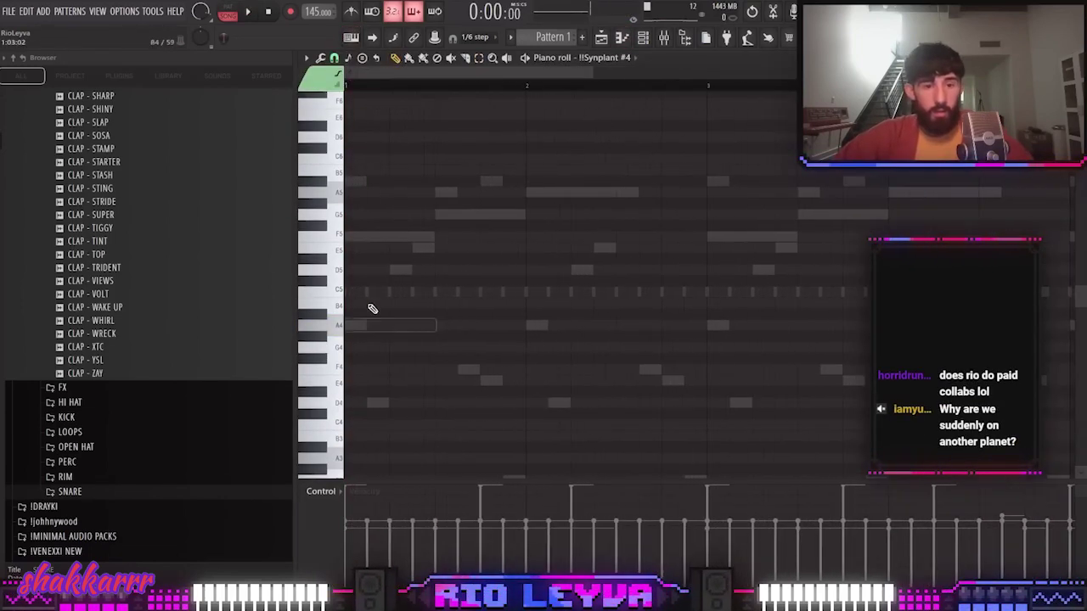
pyautogui.click(365, 313)
pyautogui.moveTo(315, 249); pyautogui.dragTo(315, 237)
pyautogui.click(370, 159)
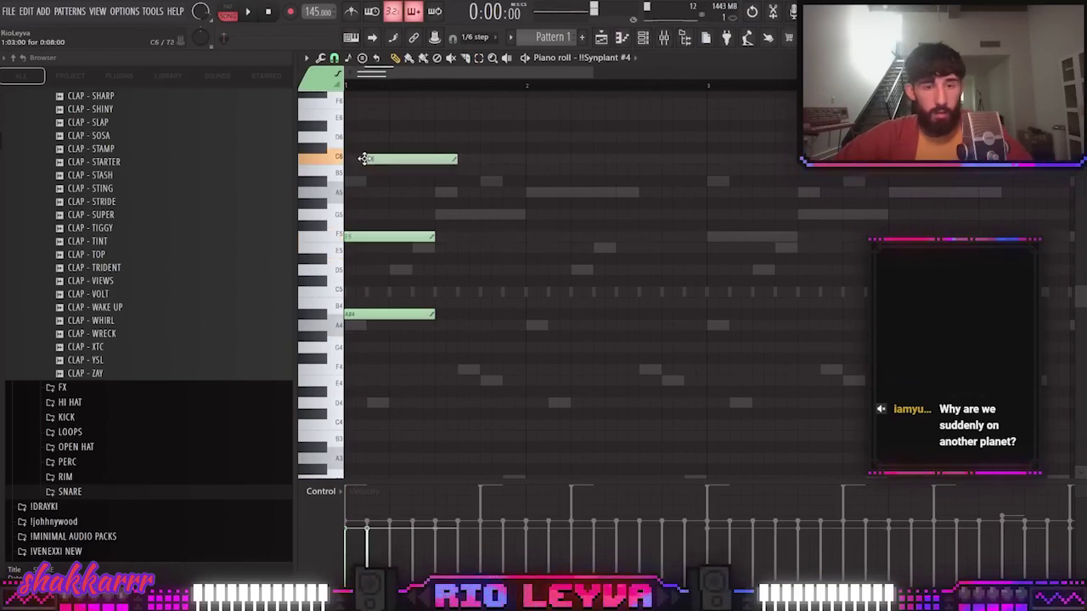
# Lower the three-note chord by one octave, lengthen its notes to fill bar 1 and play it back
pyautogui.press('space')
pyautogui.press('space')
pyautogui.moveTo(427, 380); pyautogui.dragTo(399, 97)
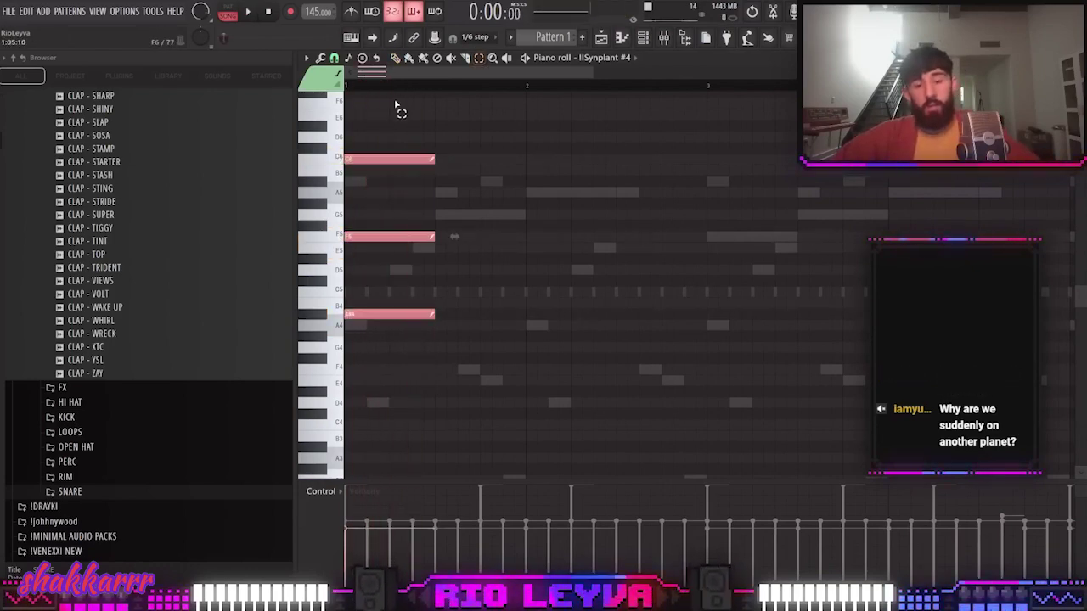
pyautogui.hotkey('ctrl', 'Down')
pyautogui.moveTo(504, 298); pyautogui.dragTo(528, 304)
pyautogui.press('space')
pyautogui.press('space')
pyautogui.press('space')
# Try the chord one semitone higher and a duplicate of it in bar 2
pyautogui.keyDown('ctrl'); pyautogui.click(528, 161); pyautogui.keyUp('ctrl')
pyautogui.hotkey('shift', 'Up')
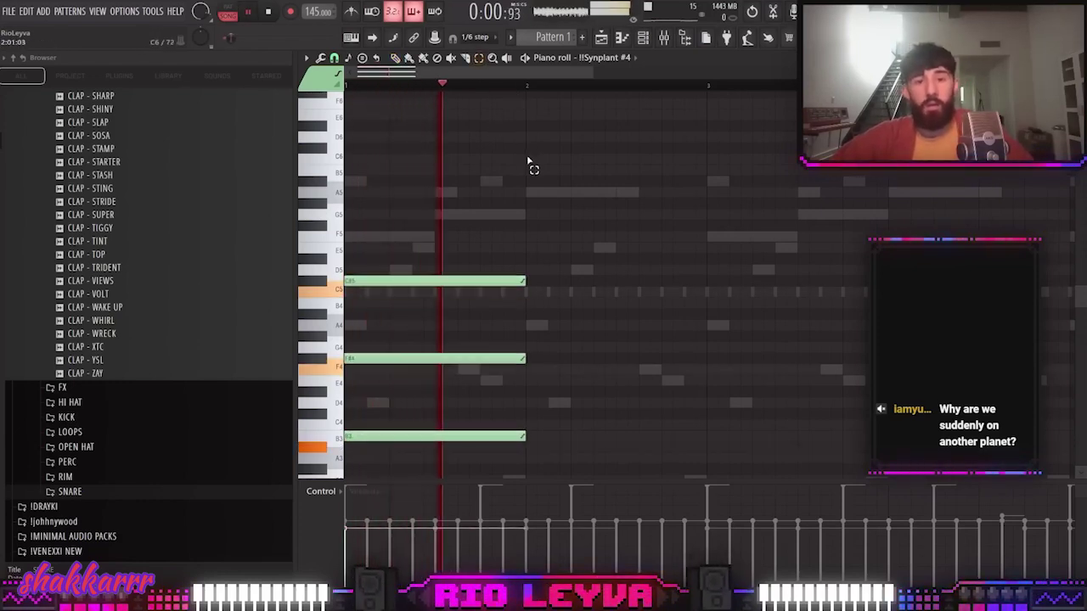
pyautogui.press('space')
pyautogui.hotkey('shift', 'Down')
pyautogui.moveTo(516, 409); pyautogui.dragTo(384, 219)
pyautogui.hotkey('ctrl', 'b')
pyautogui.keyDown('ctrl'); pyautogui.rightClick(502, 327); pyautogui.keyUp('ctrl')
pyautogui.hotkey('ctrl', 'z')
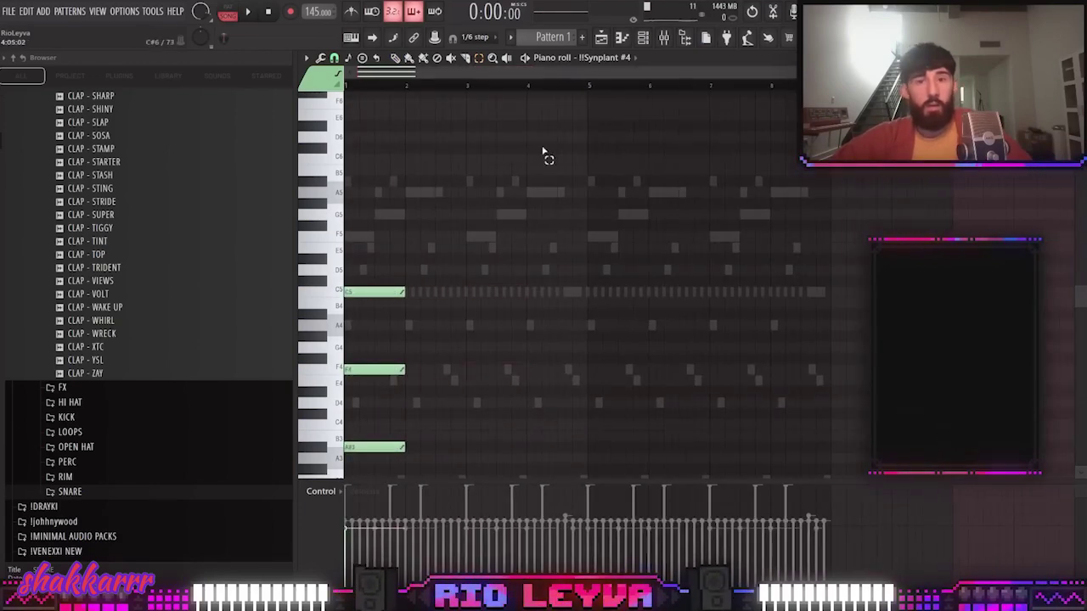
pyautogui.press('space')
pyautogui.press('space')
# Duplicate the chord into bar 2 and transpose the copy up four semitones to D4, A4 and E5
pyautogui.moveTo(418, 451); pyautogui.dragTo(346, 276)
pyautogui.hotkey('ctrl', 'b')
pyautogui.hotkey('shift', 'Up')
pyautogui.hotkey('shift', 'Up')
pyautogui.hotkey('shift', 'Up')
pyautogui.hotkey('shift', 'Up')
pyautogui.click(446, 228)
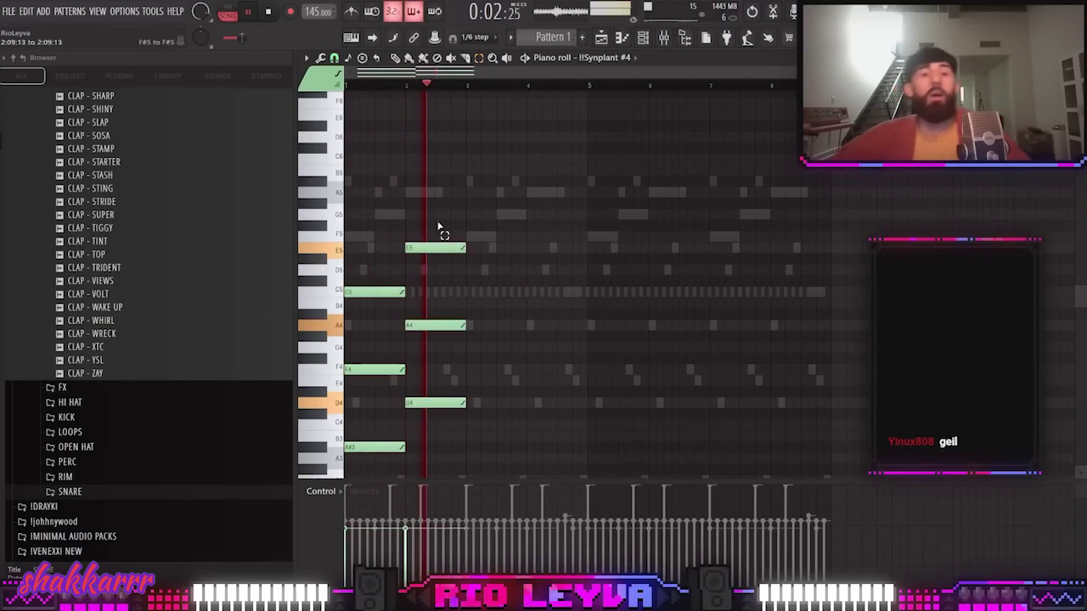
# Repeat the two-chord progression to the end of bar 8
pyautogui.hotkey('ctrl', 'b')
pyautogui.hotkey('ctrl', 'b')
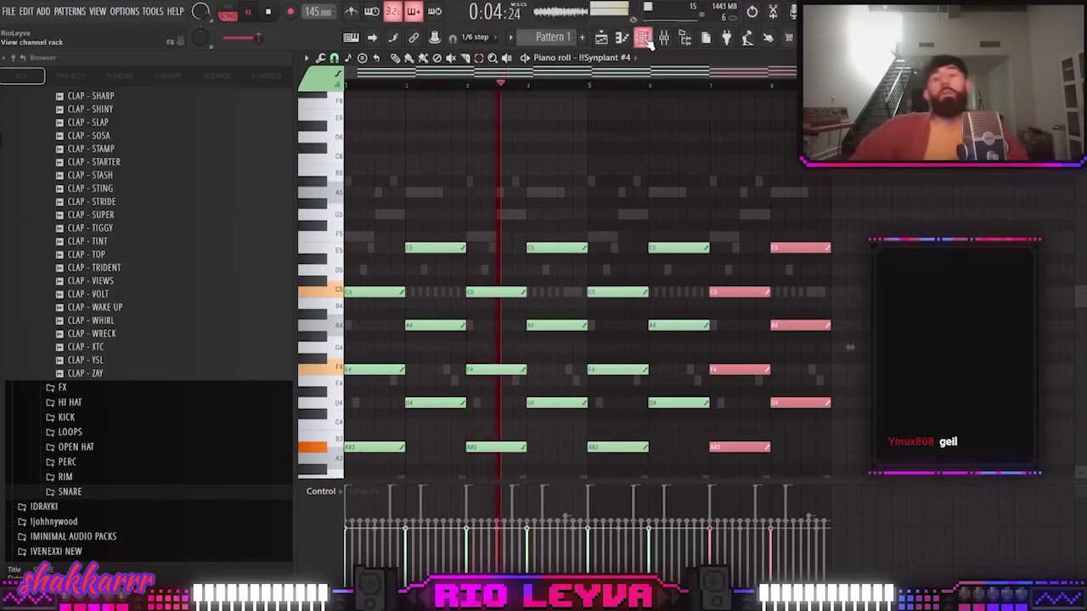
pyautogui.scroll(-2, 611, 271)
pyautogui.hotkey('ctrl', 'b')
# Copy the lowest note of every chord and move the copies one octave down to A#2 and D3
pyautogui.moveTo(802, 379); pyautogui.dragTo(741, 319)
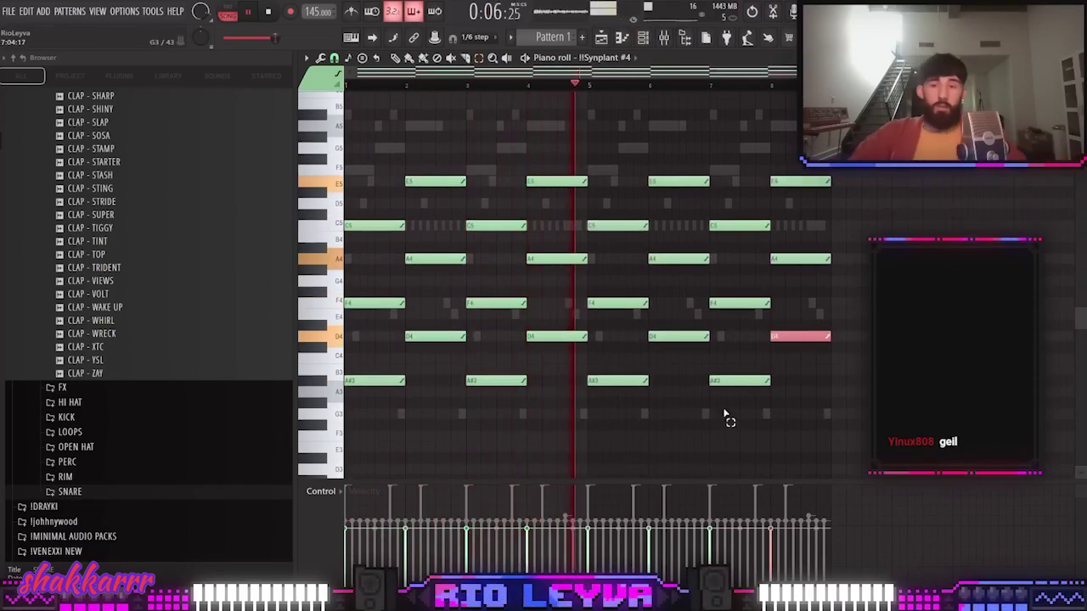
pyautogui.moveTo(724, 422); pyautogui.dragTo(711, 360)
pyautogui.moveTo(667, 418); pyautogui.dragTo(395, 335)
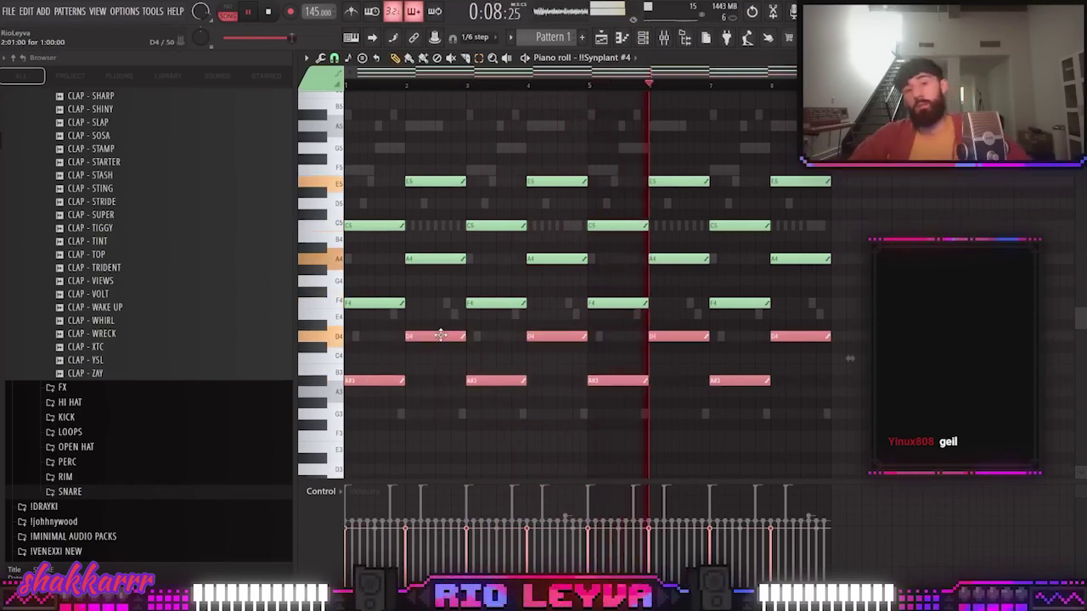
pyautogui.hotkey('ctrl', 'c')
pyautogui.hotkey('ctrl', 'v')
pyautogui.hotkey('ctrl', 'Down')
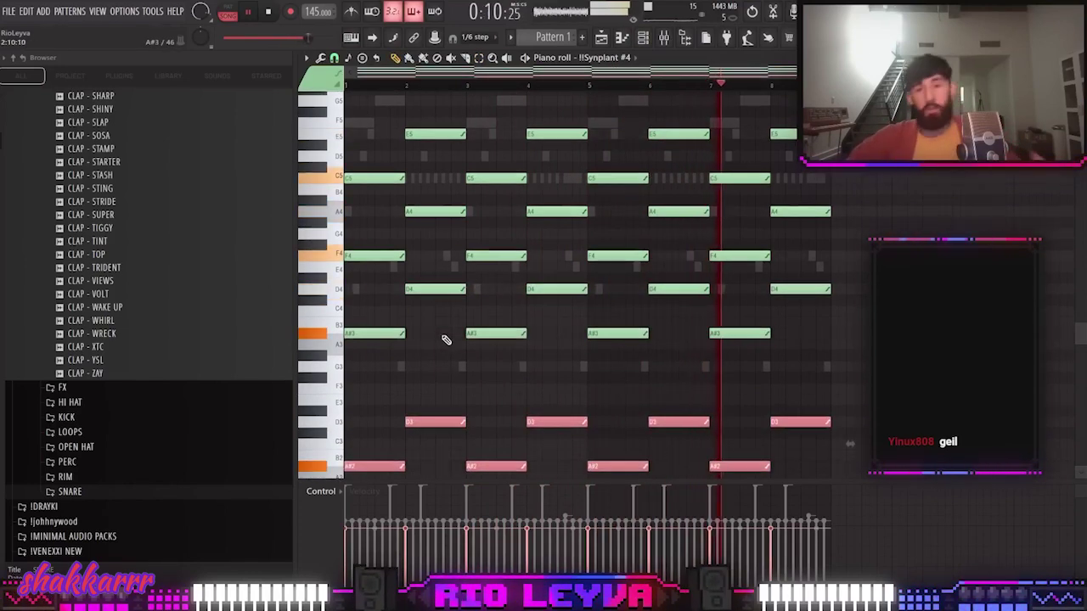
pyautogui.scroll(-2, 696, 391)
# Reset the fourth Synplant's atonality to its default after a brief adjustment, and increase its effect amount
pyautogui.press('F6')
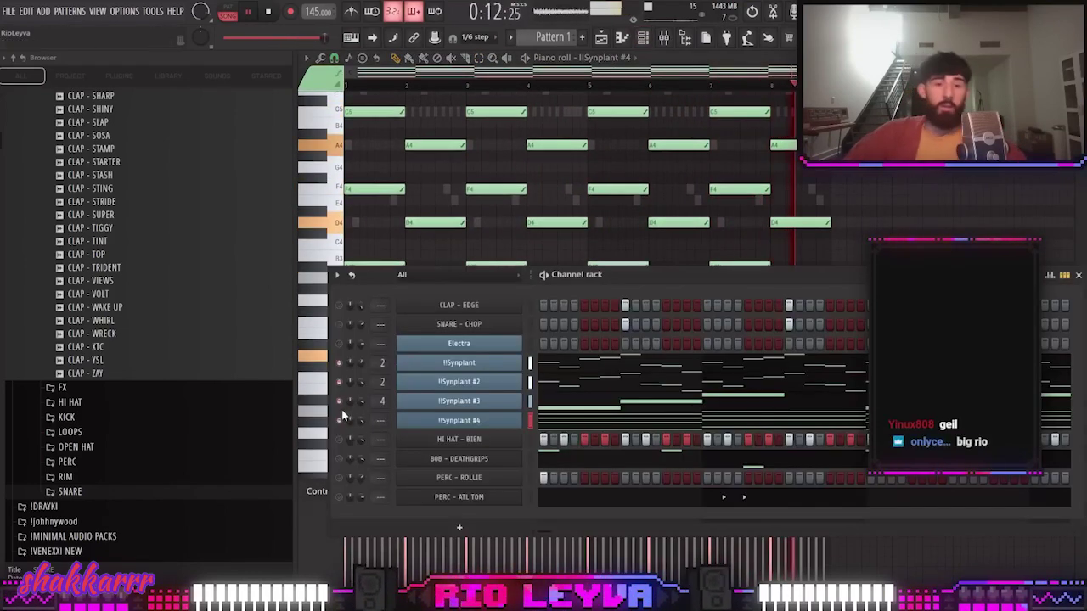
pyautogui.click(513, 420)
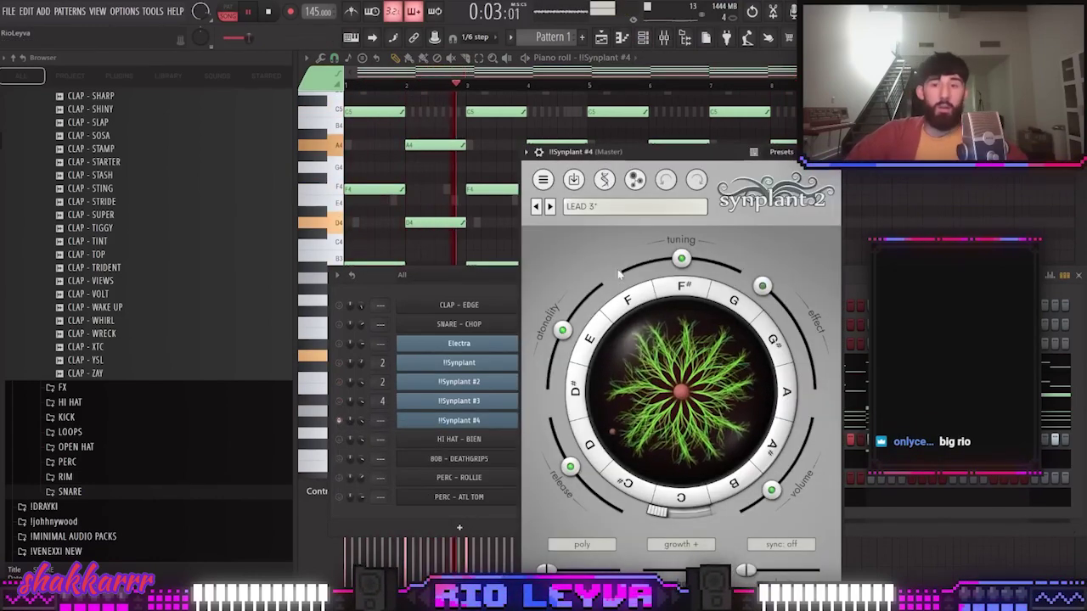
pyautogui.moveTo(562, 330)
pyautogui.mouseDown()
pyautogui.moveTo(577, 315)
pyautogui.moveTo(566, 331)
pyautogui.mouseUp()
pyautogui.rightClick(566, 334)
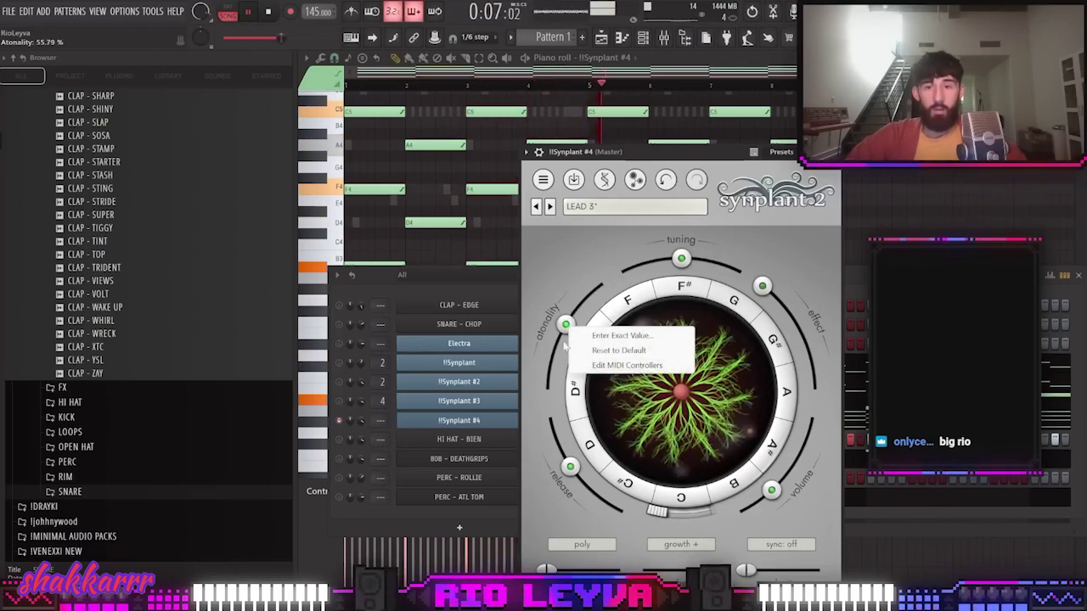
pyautogui.click(633, 351)
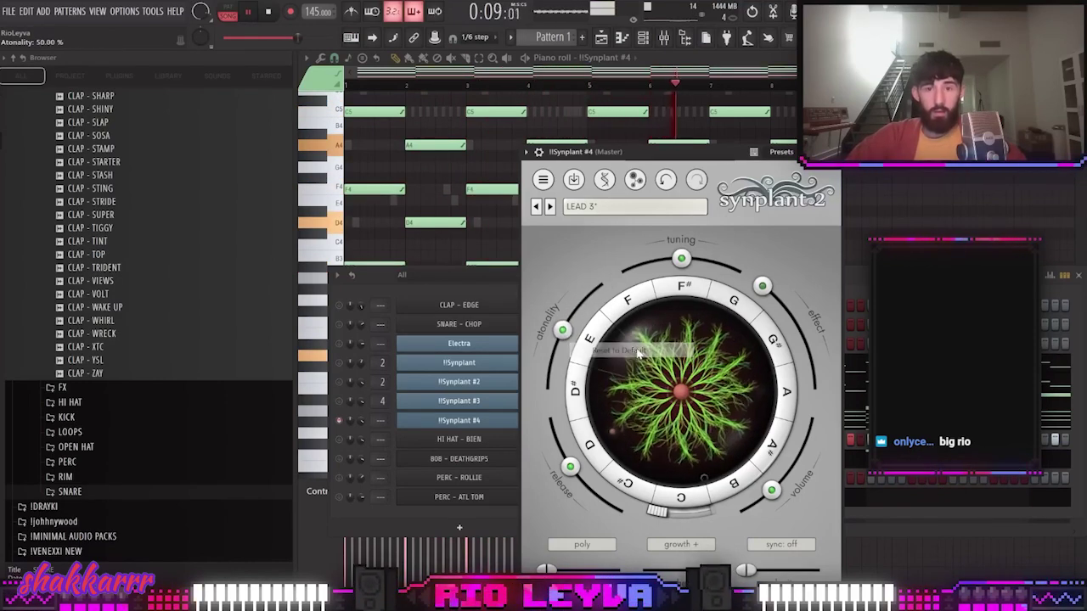
pyautogui.moveTo(762, 287); pyautogui.dragTo(798, 297)
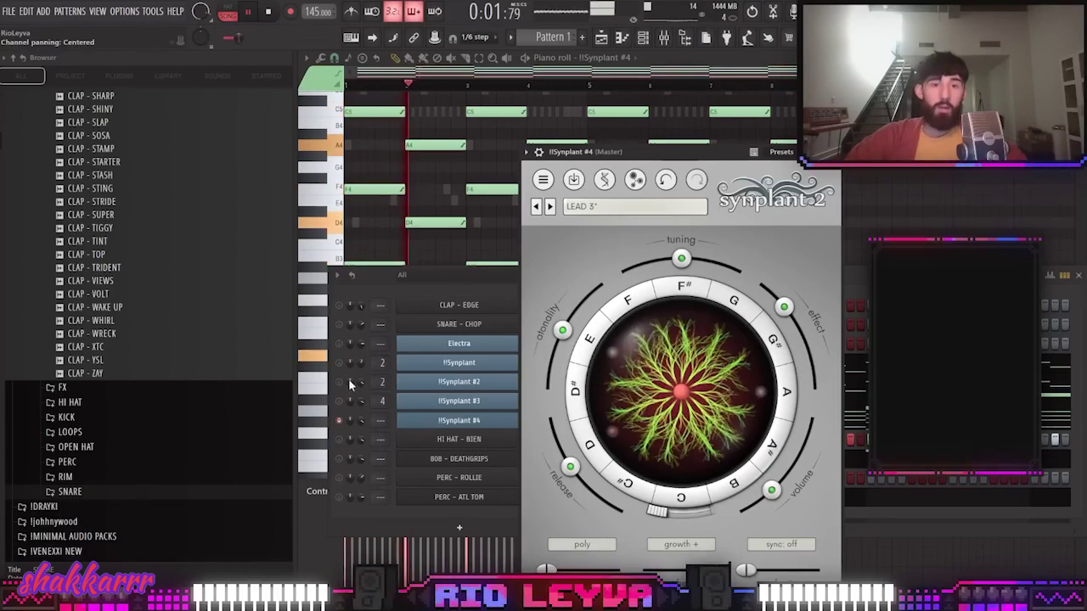
pyautogui.click(337, 413)
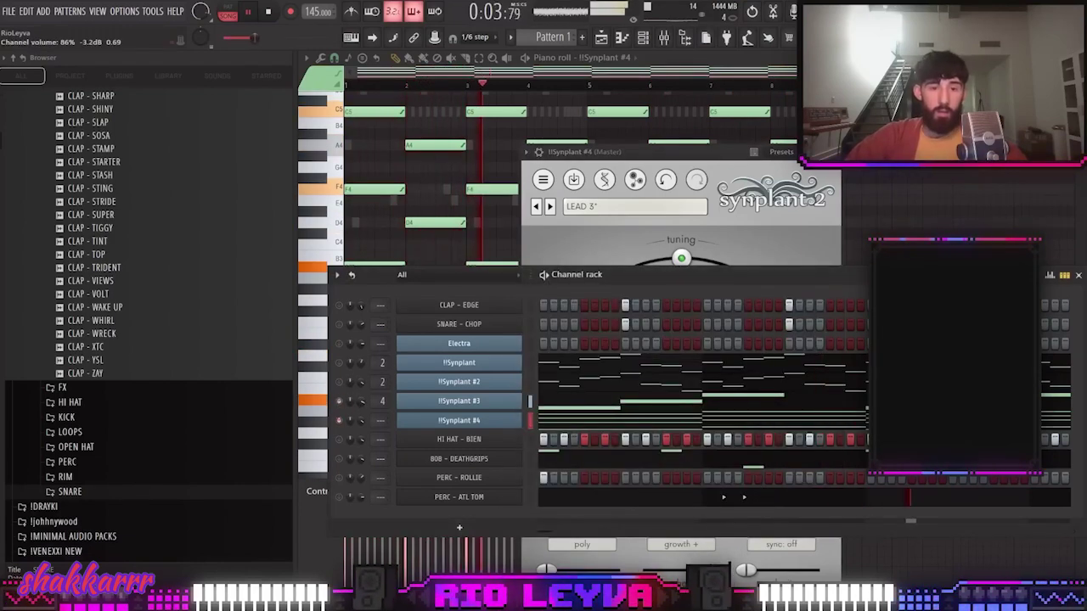
pyautogui.moveTo(362, 419); pyautogui.dragTo(363, 433)
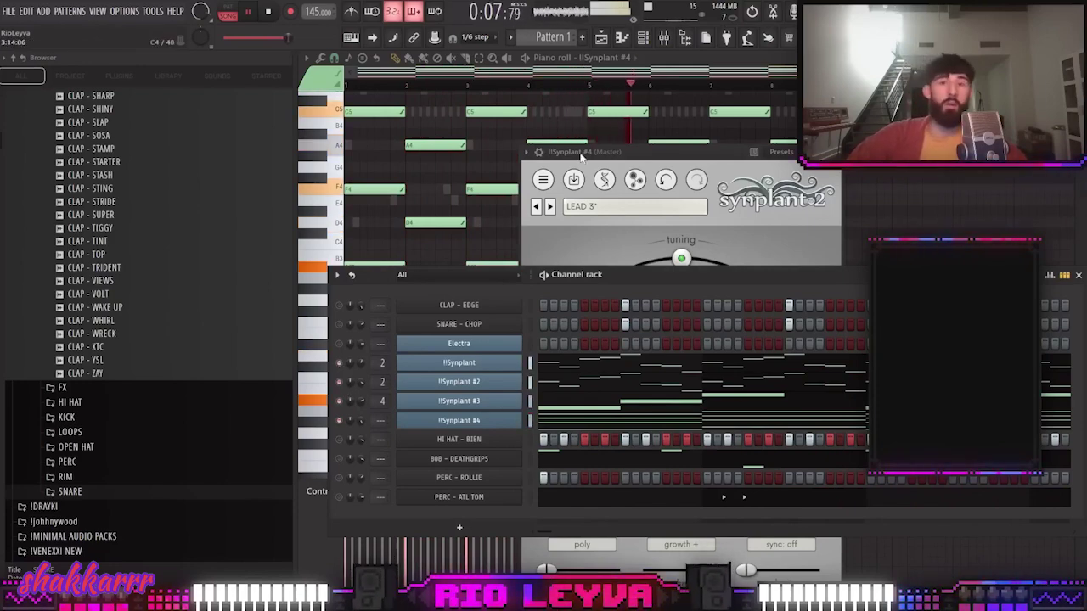
pyautogui.click(664, 38)
pyautogui.moveTo(409, 368); pyautogui.dragTo(409, 393)
pyautogui.click(643, 38)
pyautogui.click(643, 38)
pyautogui.click(643, 38)
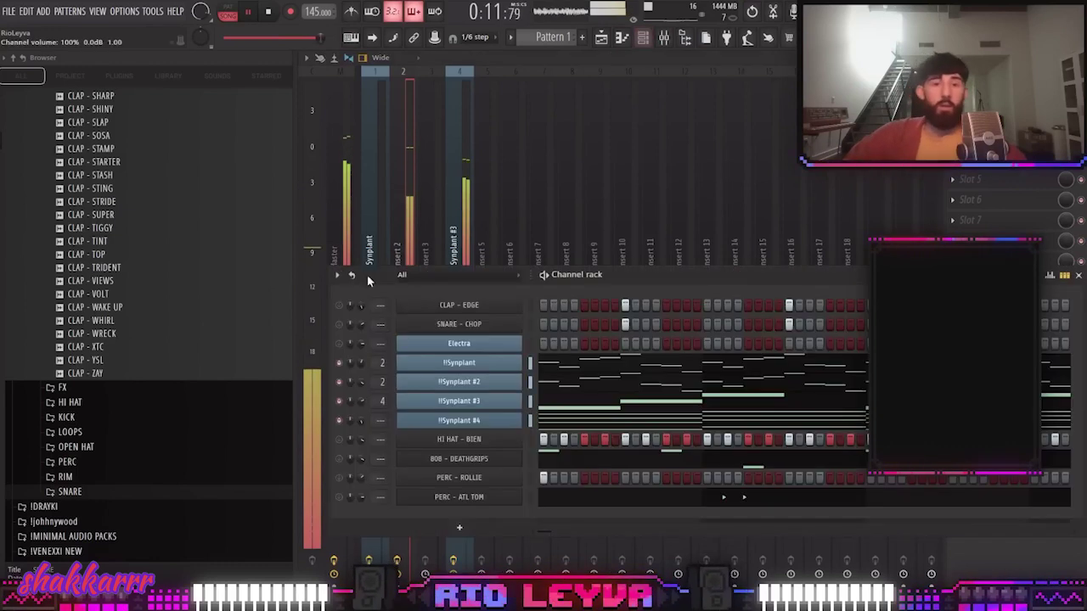
# Unmute the drum and percussion channels, adjust the snare's channel volume and lower the Synplant #3 mixer track to 81%
pyautogui.click(339, 497)
pyautogui.click(338, 479)
pyautogui.click(340, 305)
pyautogui.click(339, 324)
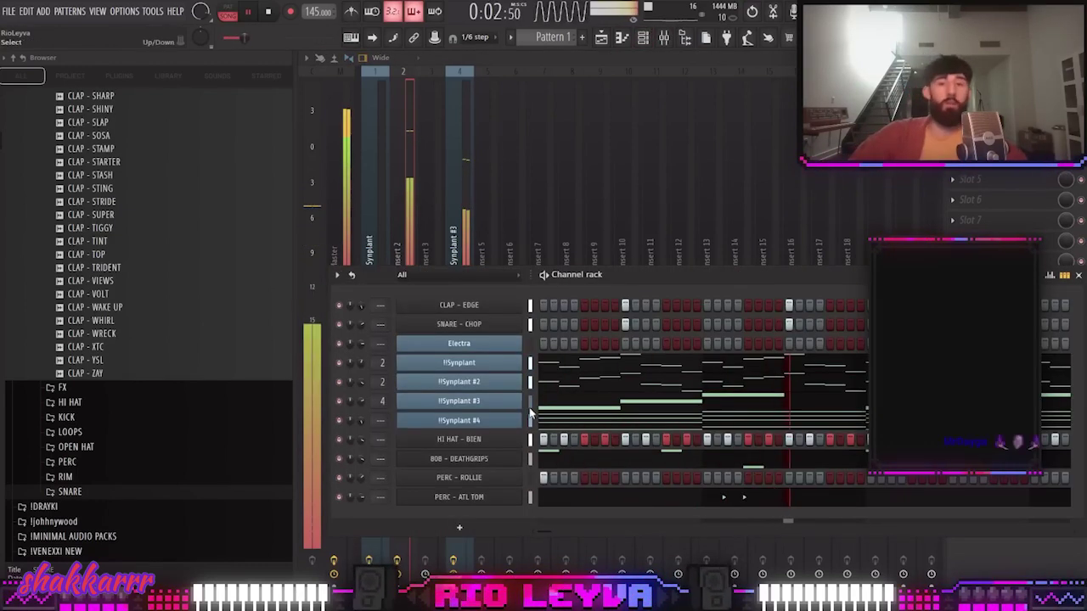
pyautogui.moveTo(362, 321); pyautogui.dragTo(366, 318)
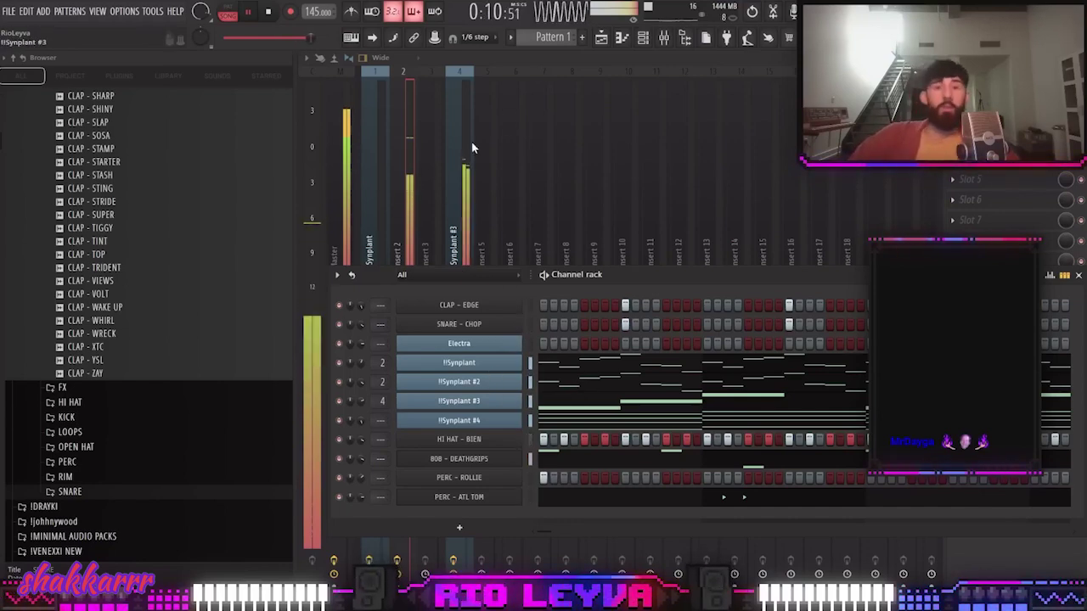
pyautogui.click(459, 242)
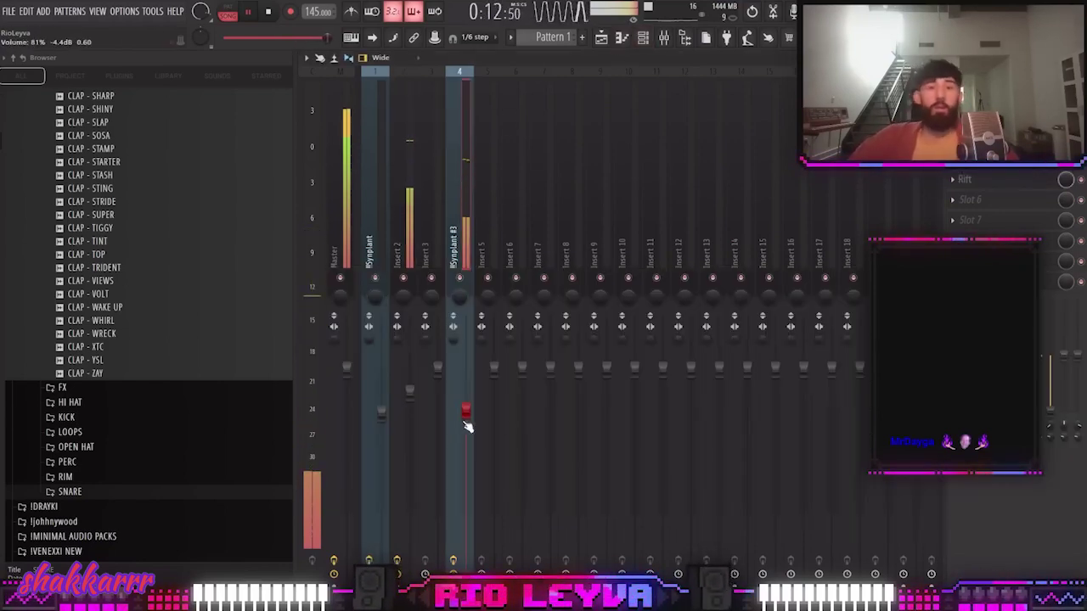
# Split Pattern 1 by channel and delete its original clip from the playlist
pyautogui.click(601, 38)
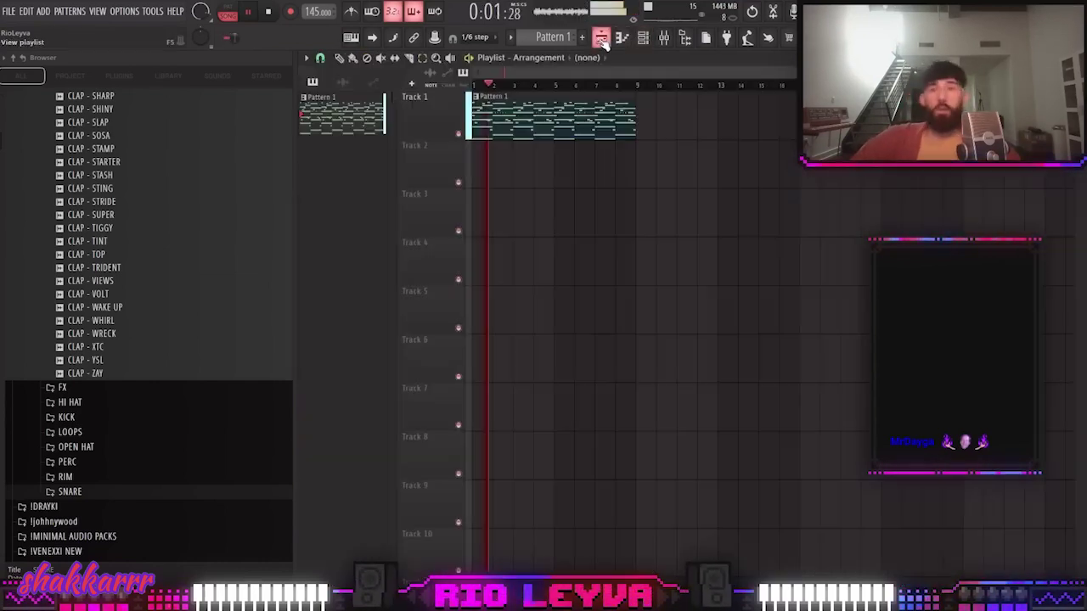
pyautogui.click(509, 38)
pyautogui.click(575, 219)
pyautogui.moveTo(699, 187); pyautogui.dragTo(287, 51)
pyautogui.press('Delete')
# Place all the split channel patterns on Tracks 1 to 10 from bar 1 and duplicate them five times along the timeline
pyautogui.keyDown('shift'); pyautogui.click(330, 515); pyautogui.keyUp('shift')
pyautogui.moveTo(331, 515); pyautogui.dragTo(488, 112)
pyautogui.hotkey('ctrl', 'b')
pyautogui.hotkey('ctrl', 'b')
pyautogui.hotkey('ctrl', 'b')
pyautogui.hotkey('ctrl', 'b')
pyautogui.hotkey('ctrl', 'b')
# Delete the first eight-bar clips of Synplant #3, Synplant #4, the hi-hat, the 808 and both percussion tracks
pyautogui.scroll(-3, 597, 261)
pyautogui.moveTo(503, 542); pyautogui.dragTo(461, 313)
pyautogui.press('space')
pyautogui.press('Delete')
# Remove the first two bars of the clap and snare clips and copy the bar 9 hi-hat, 808 and percussion clips to bar 1
pyautogui.scroll(2, 523, 103)
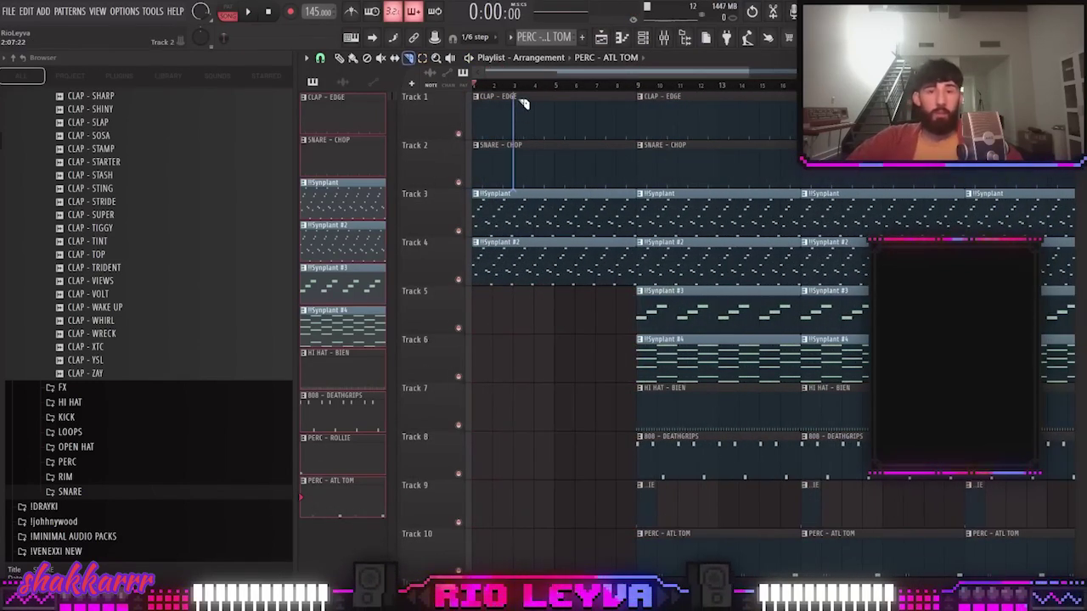
pyautogui.moveTo(693, 569); pyautogui.dragTo(645, 401)
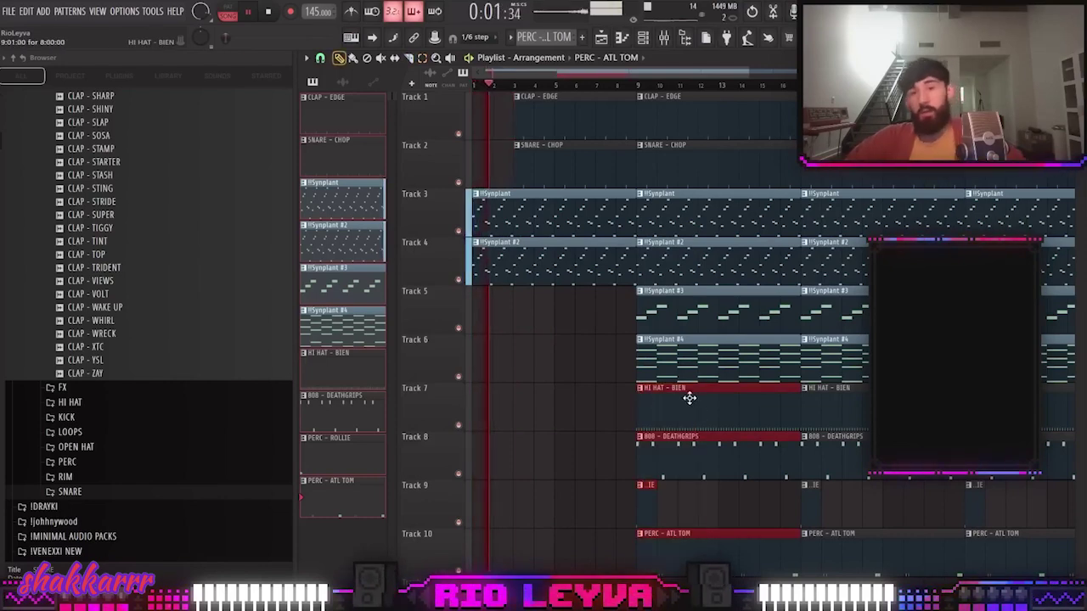
pyautogui.moveTo(686, 443); pyautogui.dragTo(427, 462)
# Slice off the start of the copied clips so the hi-hat and ATL Tom percussion begin at bar 3 and the 808 at bar 5
pyautogui.moveTo(530, 375); pyautogui.dragTo(487, 564)
pyautogui.press('space')
pyautogui.press('Delete')
pyautogui.press('space')
pyautogui.moveTo(555, 472); pyautogui.dragTo(555, 475)
pyautogui.press('p')
pyautogui.rightClick(536, 464)
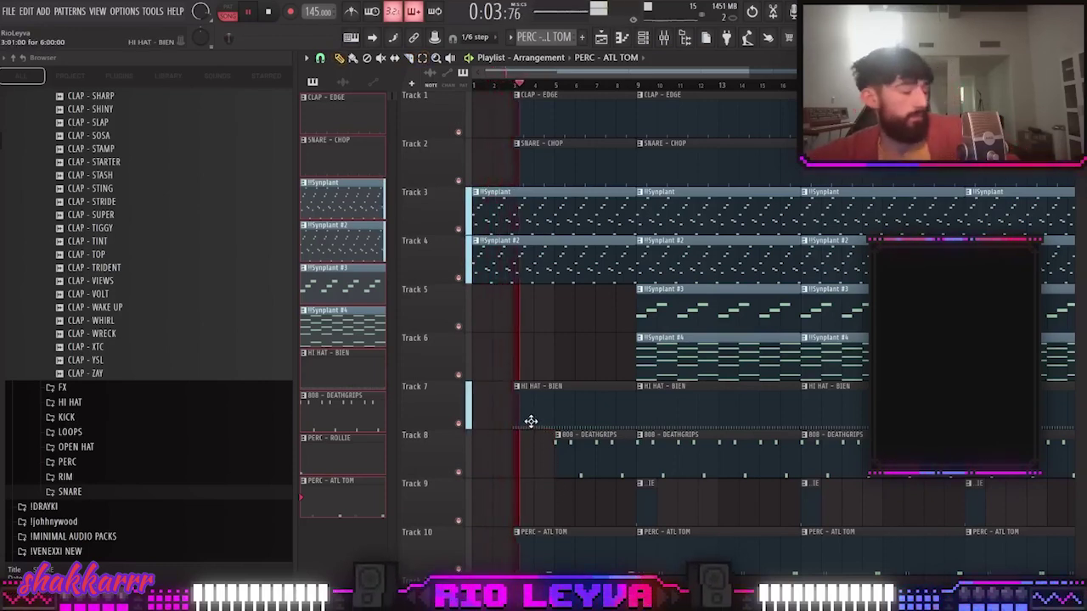
# Play back the opening bars to check where the hi-hat, 808 and percussion enter
pyautogui.moveTo(535, 490); pyautogui.dragTo(577, 486)
pyautogui.moveTo(568, 470)
pyautogui.mouseDown()
pyautogui.moveTo(589, 482)
pyautogui.moveTo(579, 454)
pyautogui.mouseUp()
pyautogui.rightClick(592, 483)
pyautogui.scroll(-3, 568, 470)
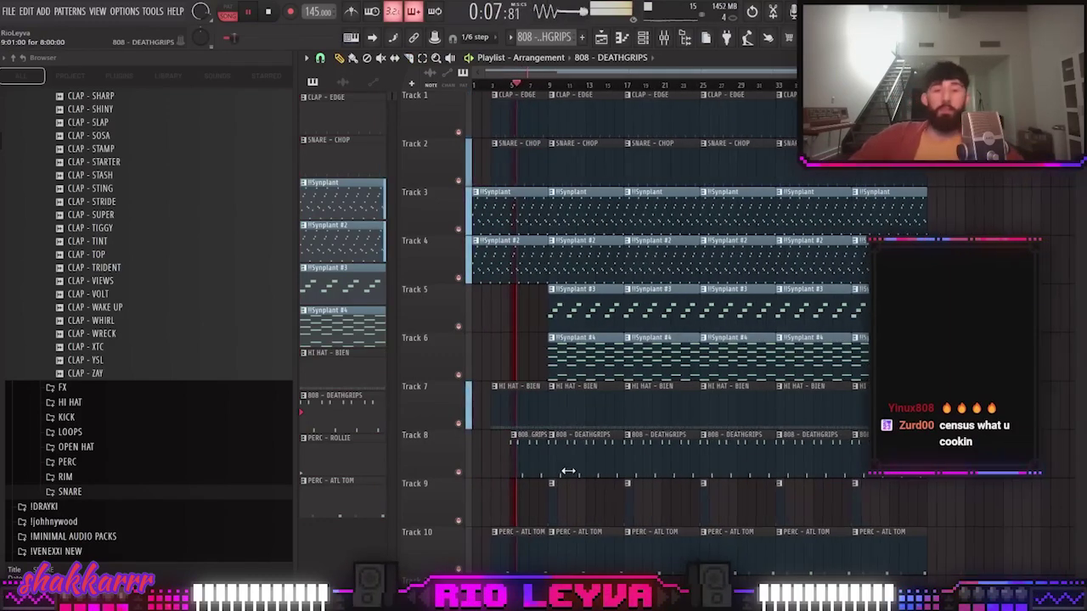
pyautogui.scroll(4, 475, 445)
pyautogui.scroll(-4, 538, 451)
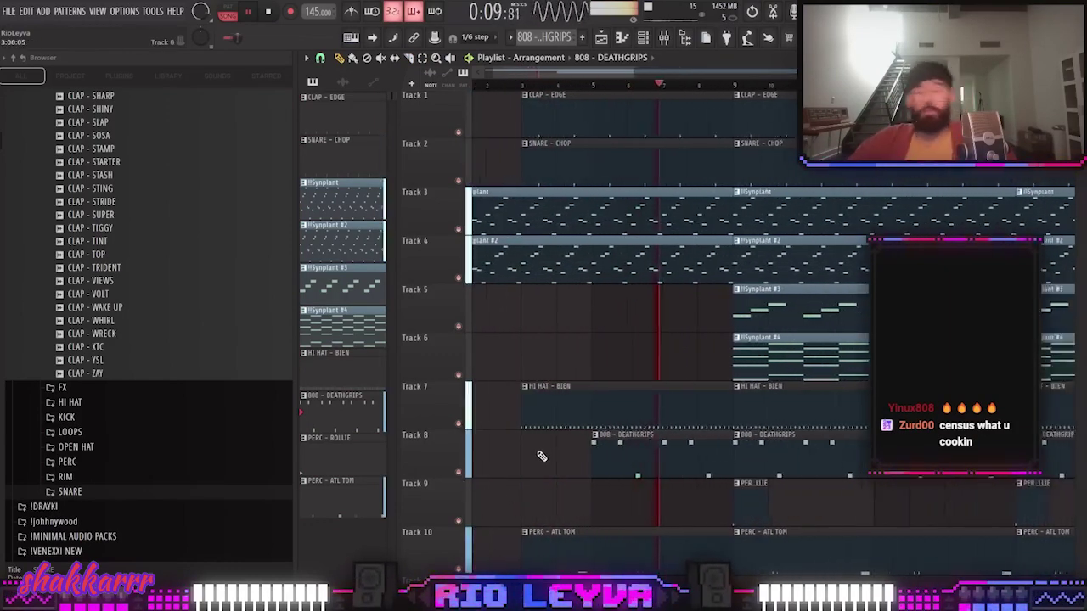
pyautogui.press('space')
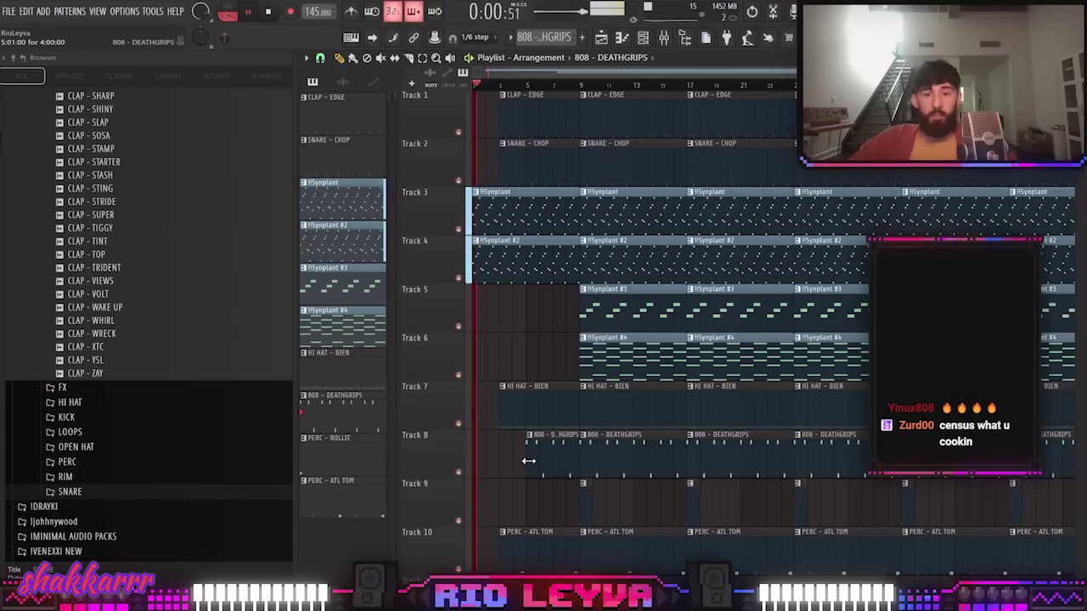
# Try different pitches for individual notes from bar 3 onward in the 808's piano roll
pyautogui.doubleClick(523, 460)
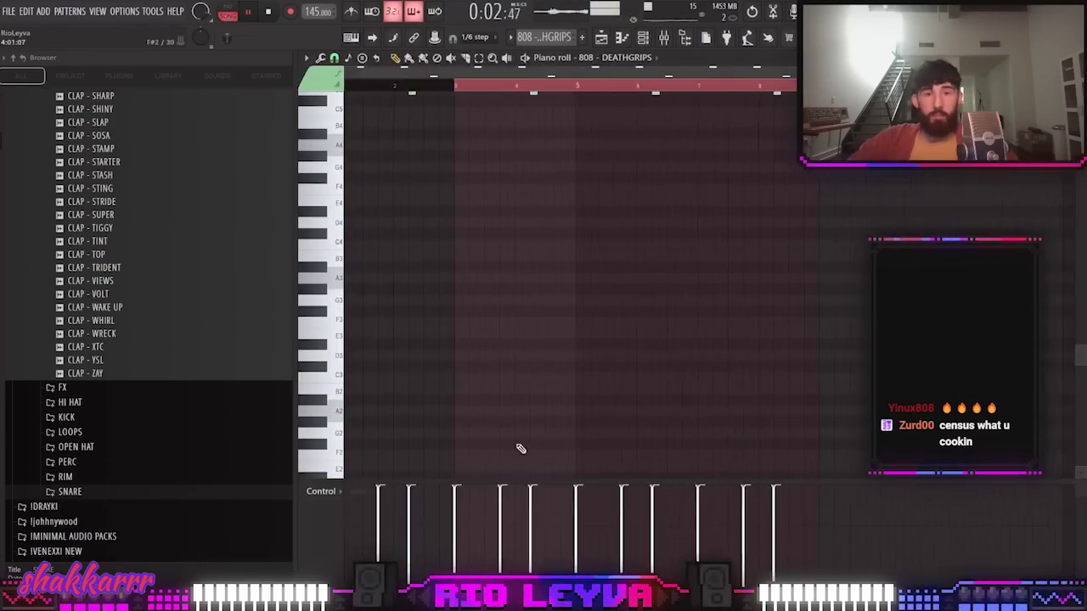
pyautogui.moveTo(545, 260); pyautogui.dragTo(463, 210)
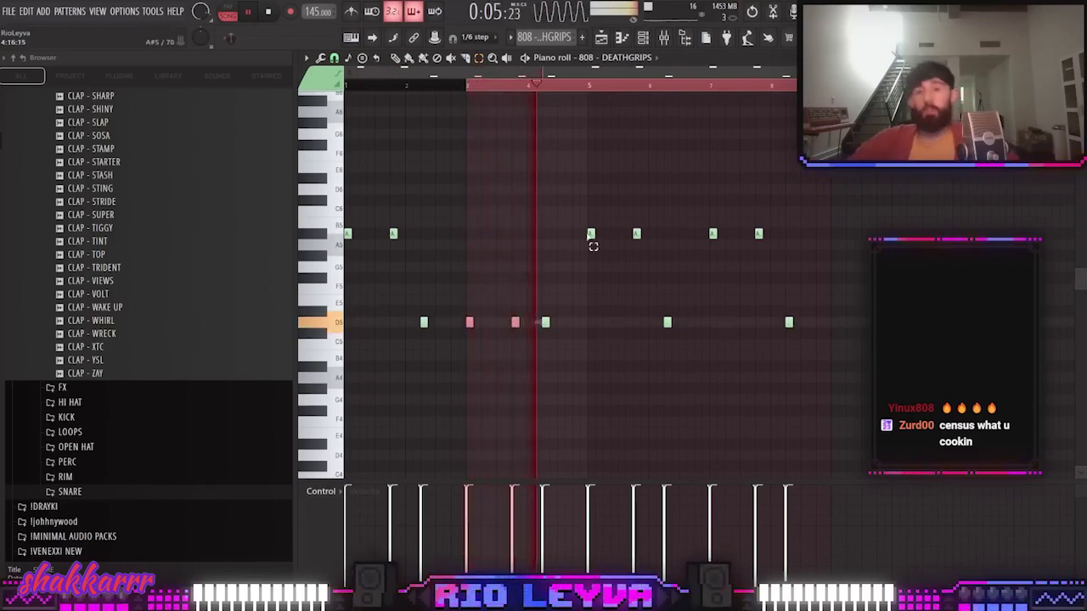
pyautogui.moveTo(703, 340); pyautogui.dragTo(624, 295)
pyautogui.hotkey('shift', 'Up')
pyautogui.hotkey('shift', 'Up')
pyautogui.hotkey('shift', 'Up')
pyautogui.hotkey('shift', 'Up')
pyautogui.hotkey('shift', 'Up')
pyautogui.hotkey('shift', 'Up')
pyautogui.hotkey('shift', 'Up')
pyautogui.hotkey('shift', 'Up')
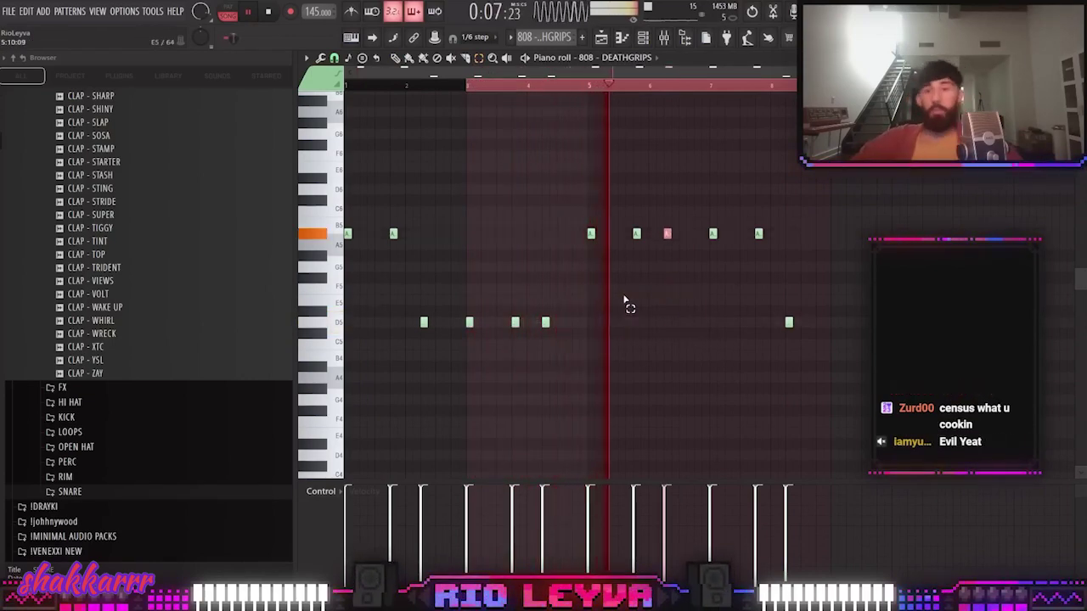
pyautogui.moveTo(705, 249); pyautogui.dragTo(822, 209)
pyautogui.press('space')
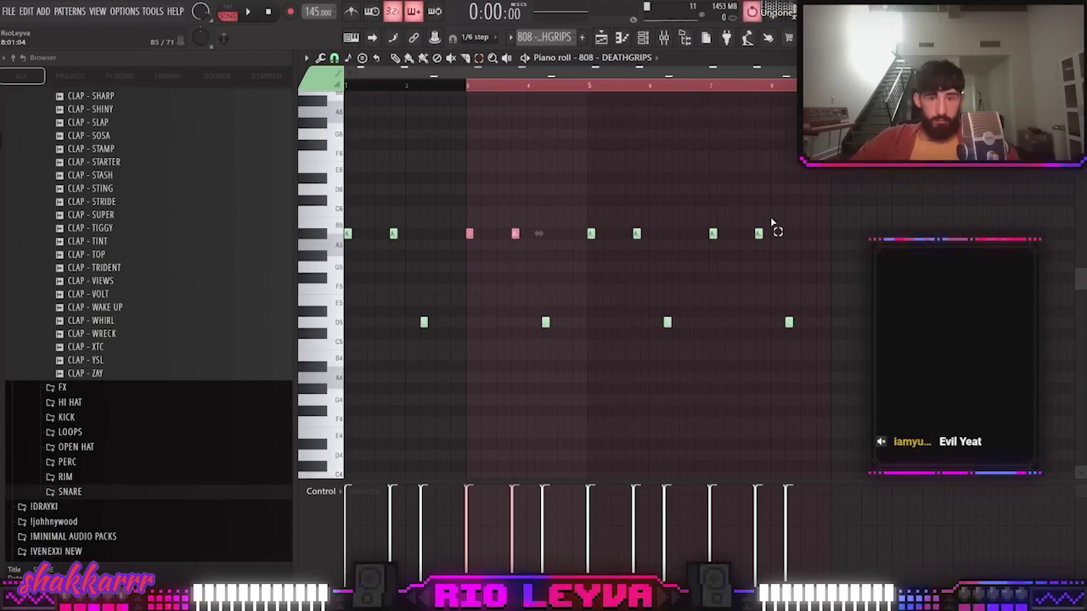
# Play the arrangement from the start in the playlist and examine the transition from the intro into bar 9
pyautogui.press('F5')
pyautogui.keyDown('ctrl'); pyautogui.keyDown('alt'); pyautogui.click(520, 459); pyautogui.keyUp('alt'); pyautogui.keyUp('ctrl')
pyautogui.rightClick(519, 459)
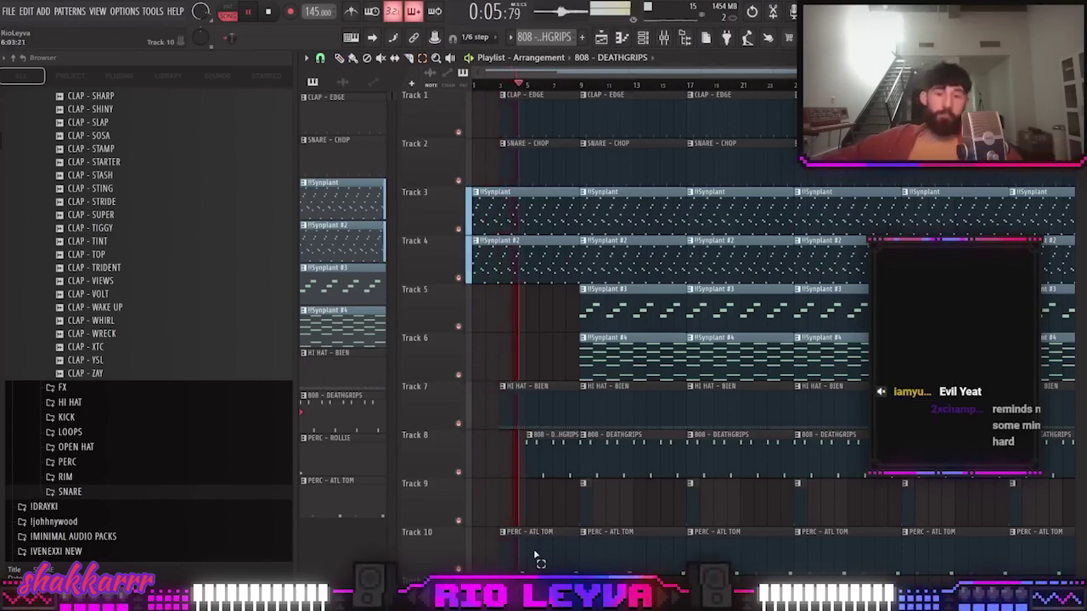
pyautogui.click(340, 58)
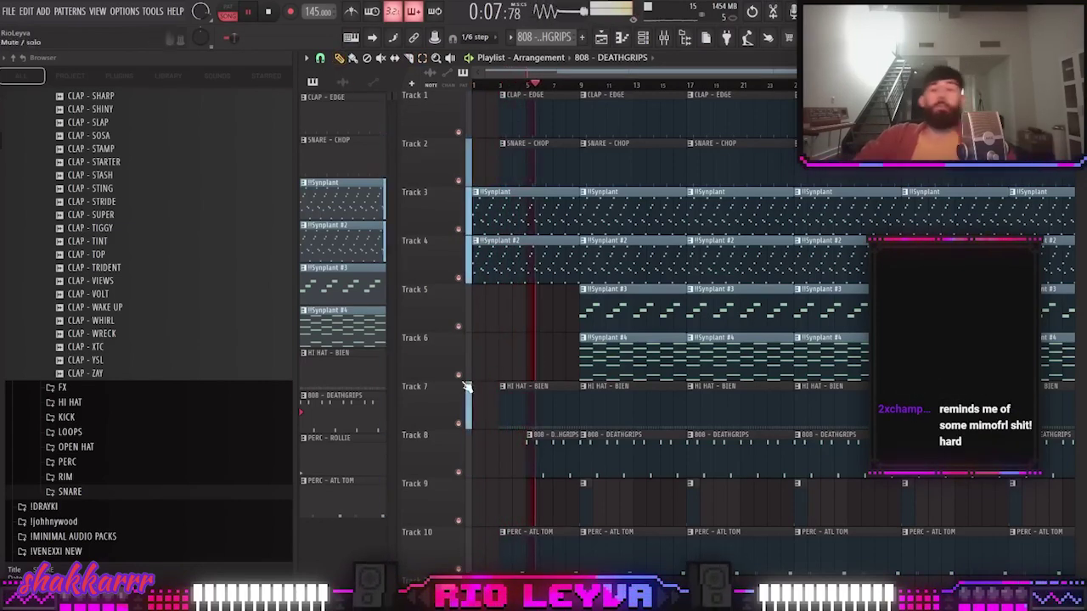
pyautogui.scroll(1, 459, 390)
pyautogui.scroll(2, 396, 448)
pyautogui.scroll(-4, 422, 436)
pyautogui.scroll(4, 577, 452)
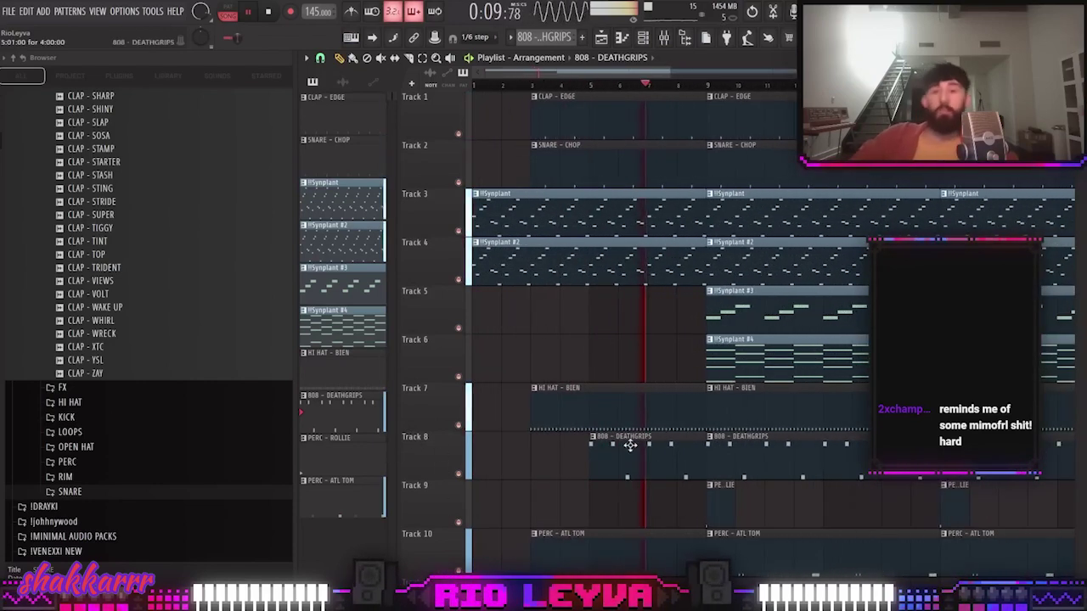
pyautogui.scroll(-3, 604, 479)
pyautogui.scroll(3, 548, 407)
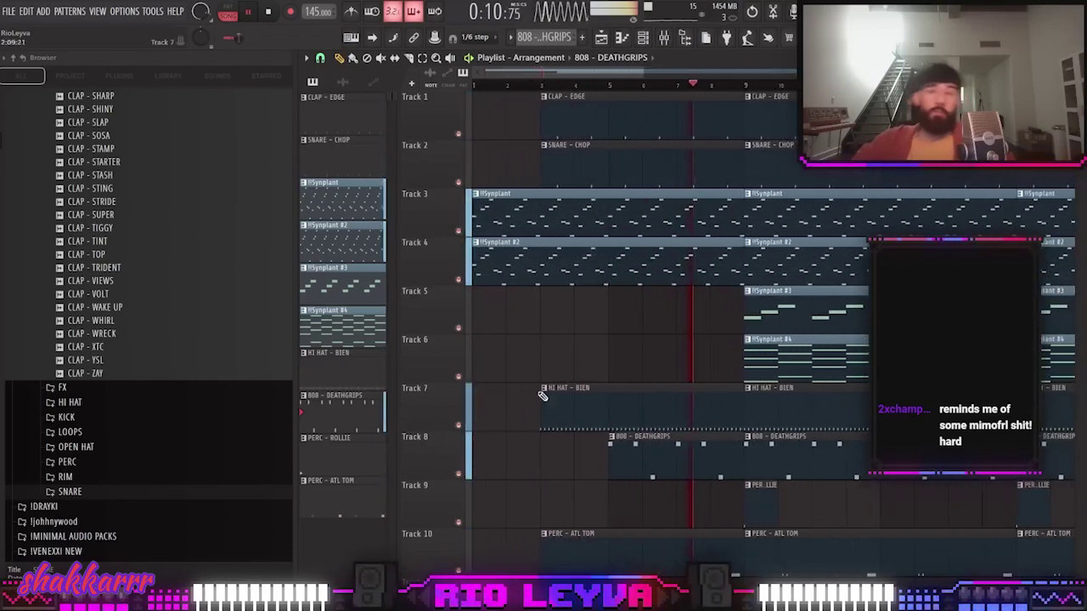
# Delete the Synplant #4 clip at bar 9 and the Synplant and Synplant #3 clips at bar 17
pyautogui.rightClick(808, 364)
pyautogui.click(820, 302)
pyautogui.click(665, 37)
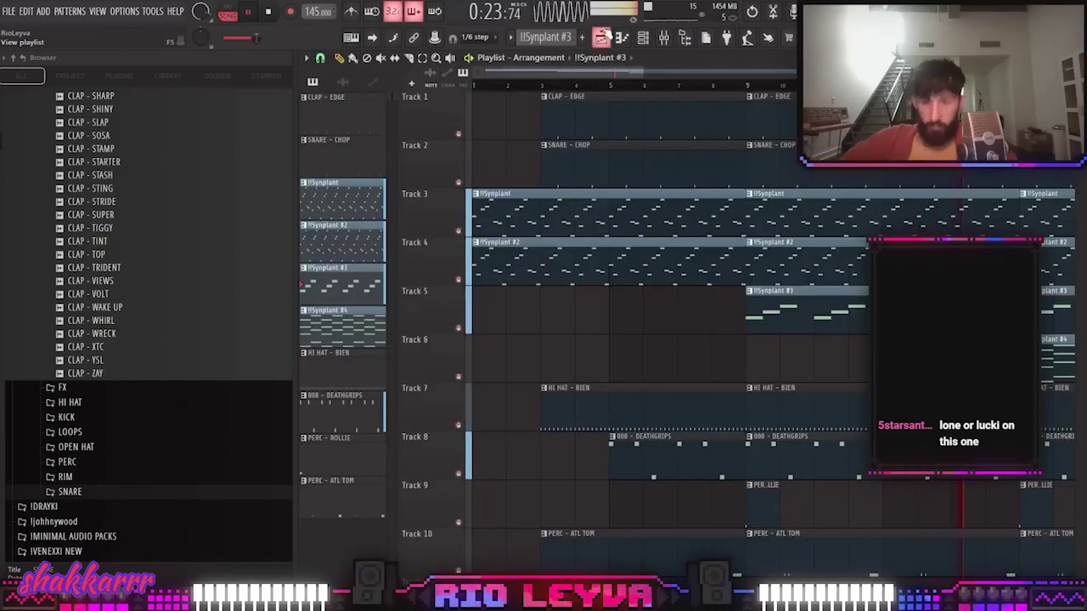
pyautogui.scroll(-1, 603, 371)
pyautogui.scroll(-3, 756, 310)
pyautogui.scroll(3, 759, 308)
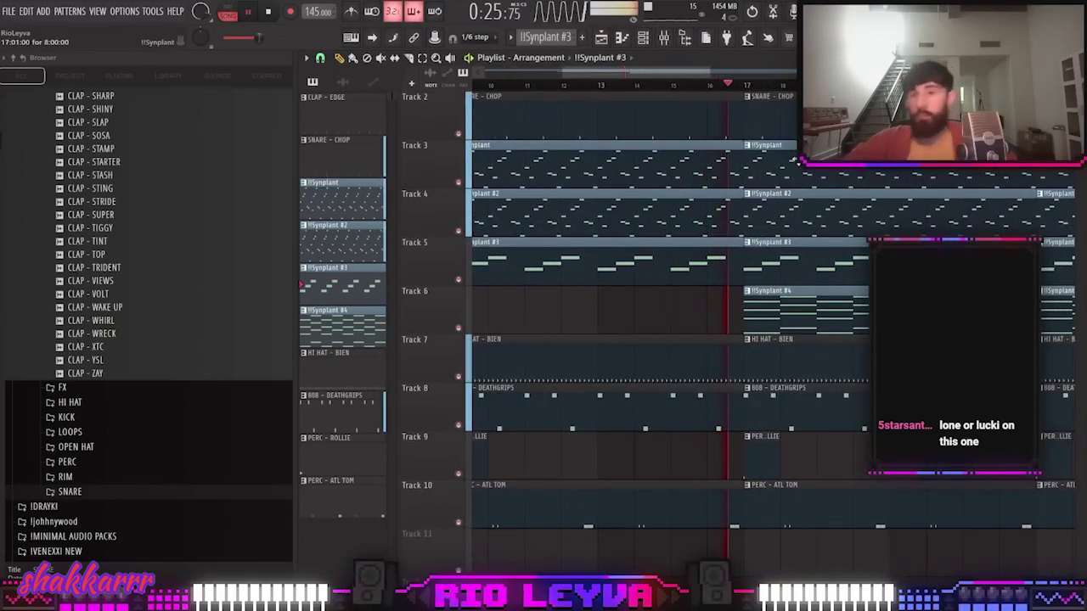
pyautogui.scroll(-4, 645, 331)
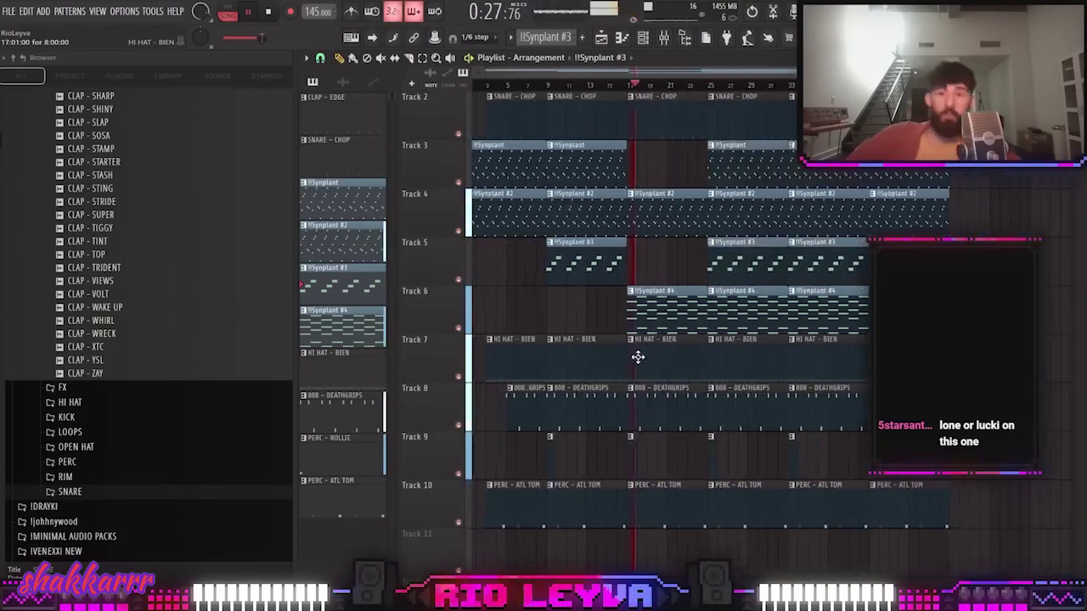
# Check the mixer and channel rack, and delete the Synplant #2 clip at bar 25 on Track 4
pyautogui.scroll(3, 638, 246)
pyautogui.press('F9')
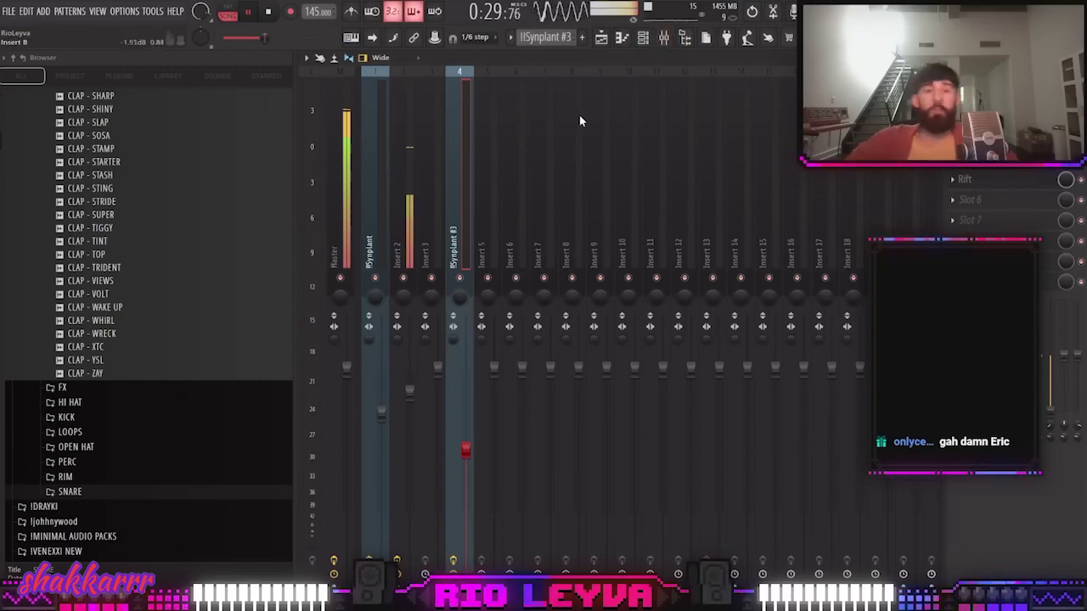
pyautogui.press('F6')
pyautogui.press('F5')
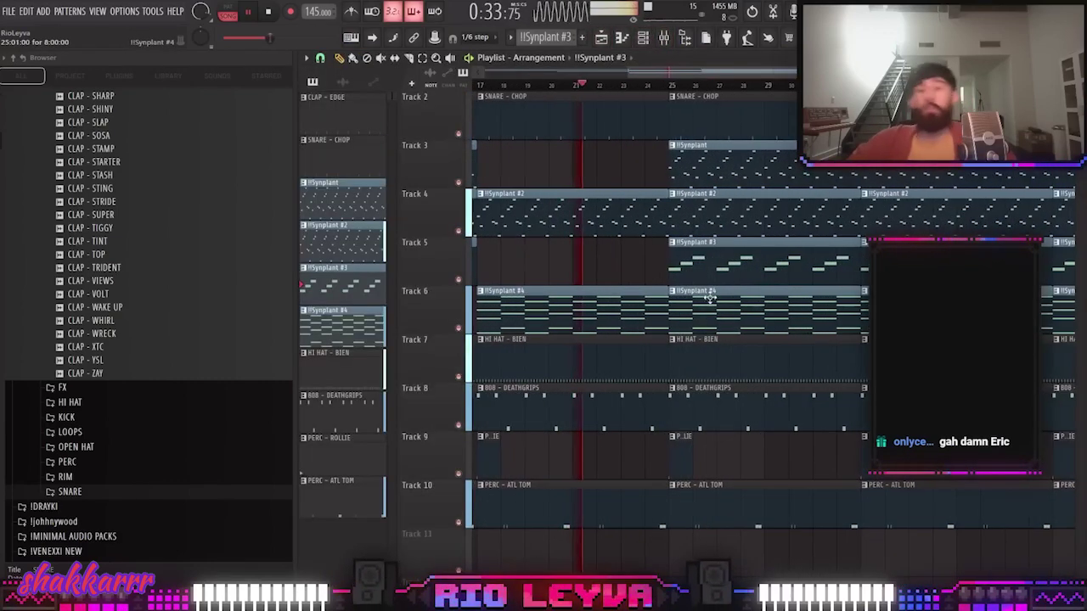
pyautogui.rightClick(729, 223)
pyautogui.scroll(3, 729, 223)
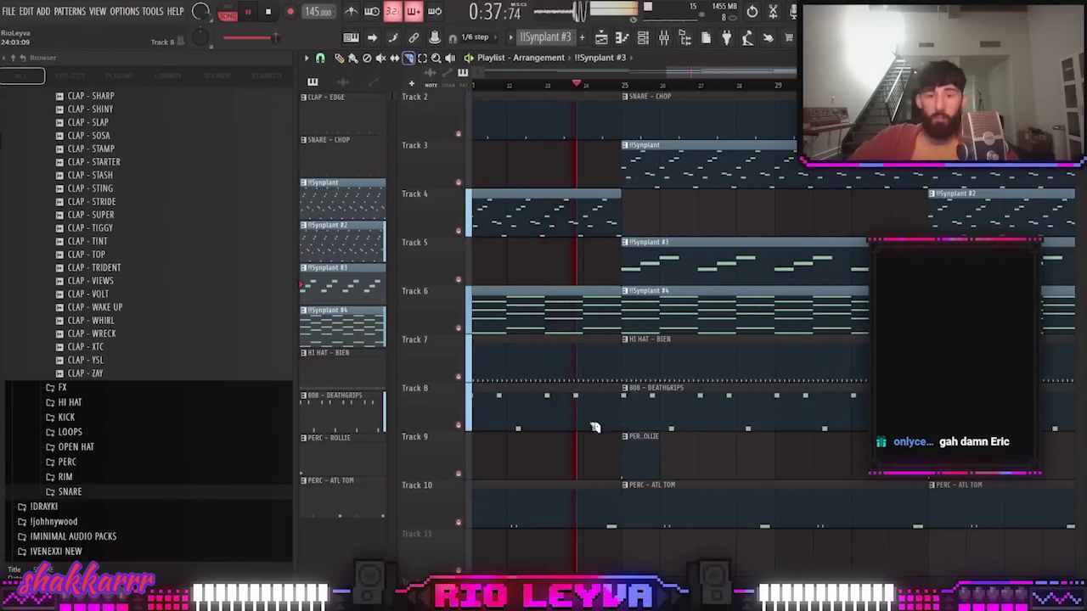
pyautogui.scroll(-5, 634, 425)
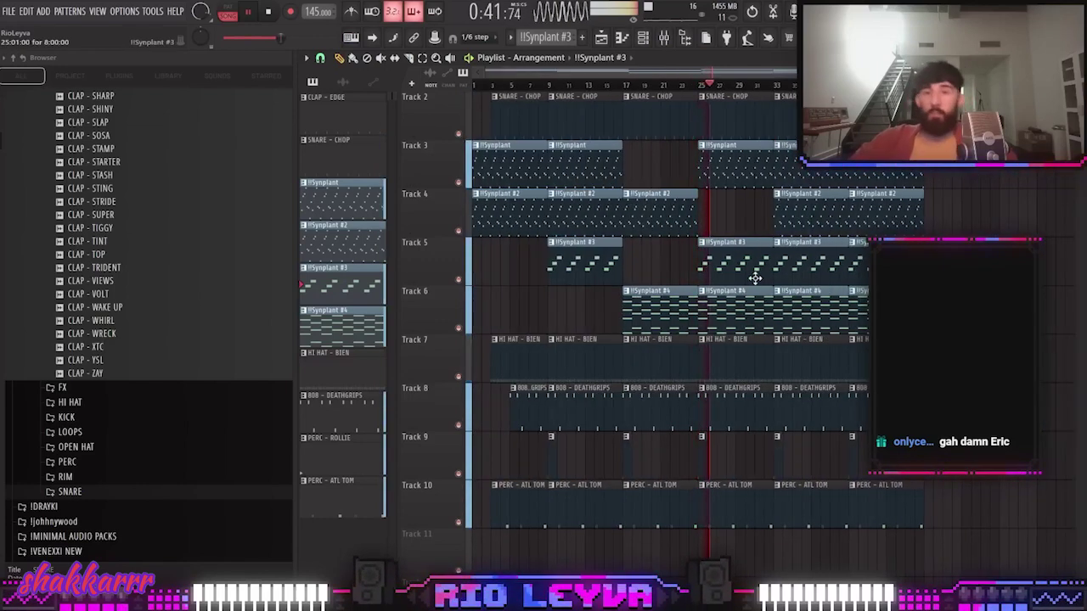
pyautogui.moveTo(837, 524); pyautogui.dragTo(786, 325)
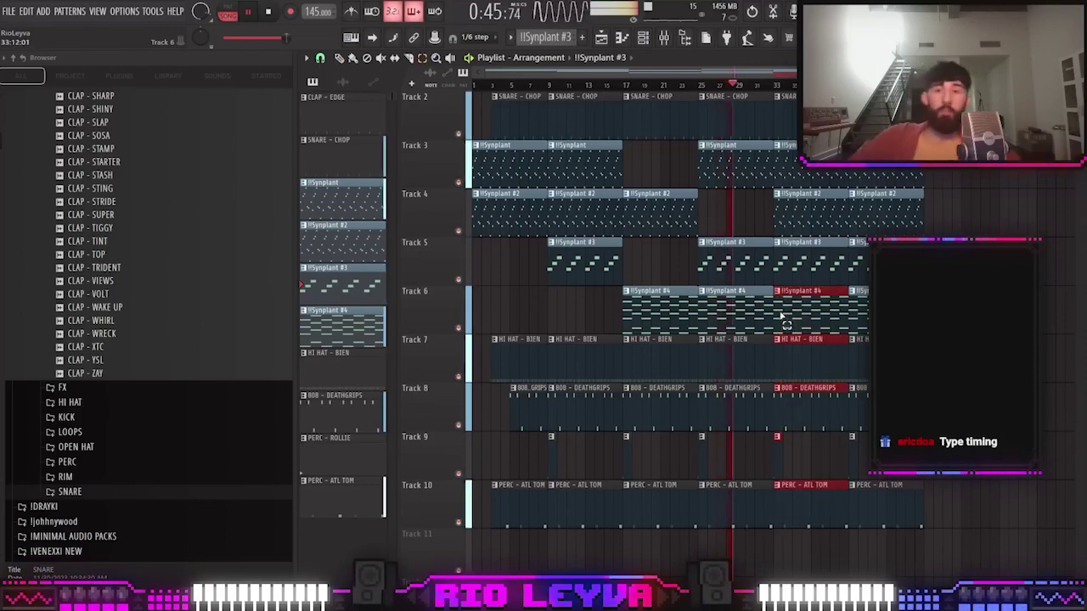
pyautogui.moveTo(938, 527); pyautogui.dragTo(778, 383)
pyautogui.scroll(4, 808, 430)
pyautogui.keyDown('ctrl'); pyautogui.click(823, 447); pyautogui.keyUp('ctrl')
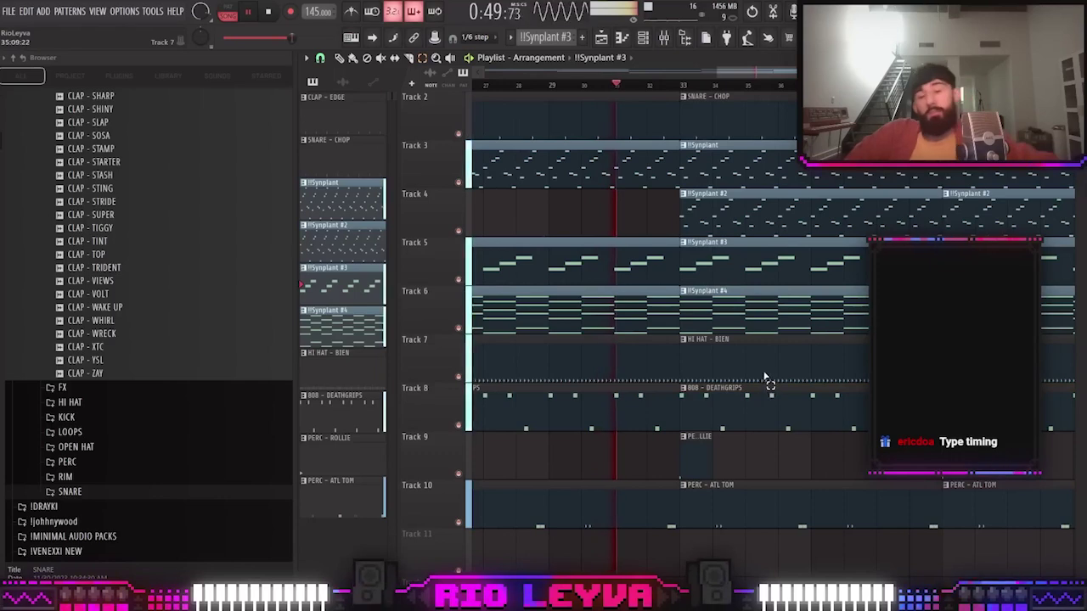
# Delete the bar 33 clips of Synplant, Synplant #3 and Synplant #4 on Tracks 3, 5 and 6
pyautogui.scroll(-3, 720, 234)
pyautogui.rightClick(713, 173)
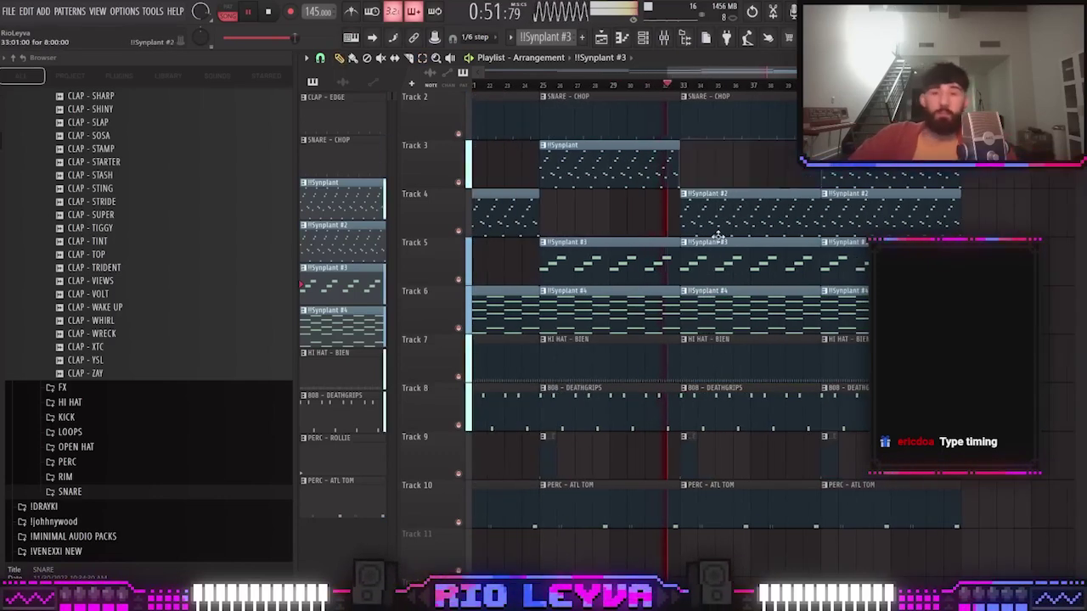
pyautogui.rightClick(726, 264)
pyautogui.rightClick(747, 318)
# Delete all the clips in the last eight-bar section, from bar 41 to the end
pyautogui.scroll(-3, 720, 425)
pyautogui.moveTo(941, 577); pyautogui.dragTo(852, 95)
pyautogui.press('Delete')
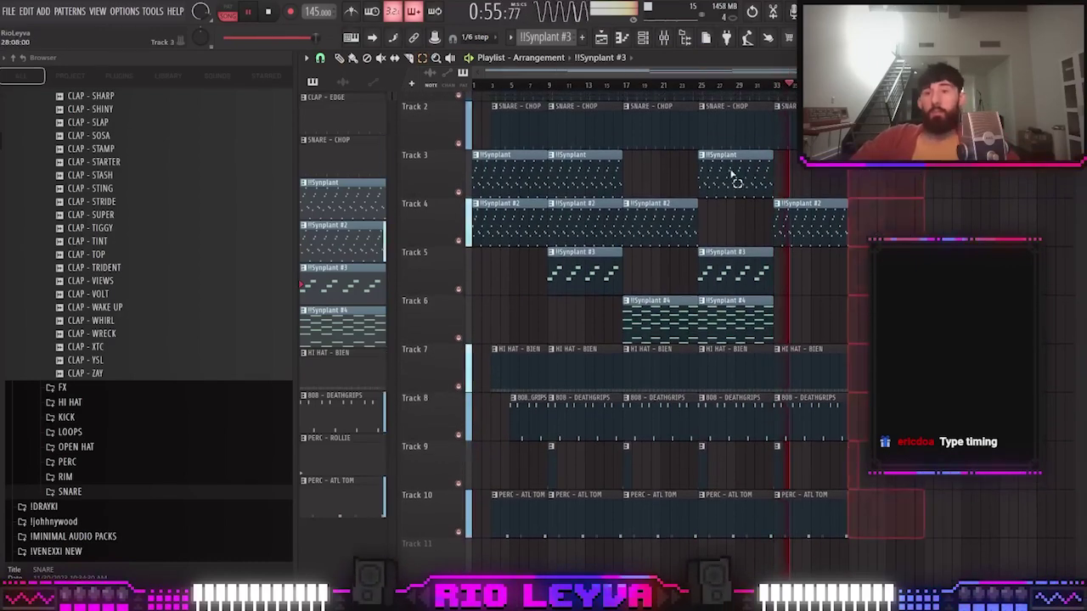
# Duplicate the Synplant clip at bar 25 on Track 3 to bar 33
pyautogui.keyDown('ctrl'); pyautogui.click(735, 173); pyautogui.keyUp('ctrl')
pyautogui.hotkey('ctrl', 'b')
pyautogui.moveTo(883, 486); pyautogui.dragTo(479, 56)
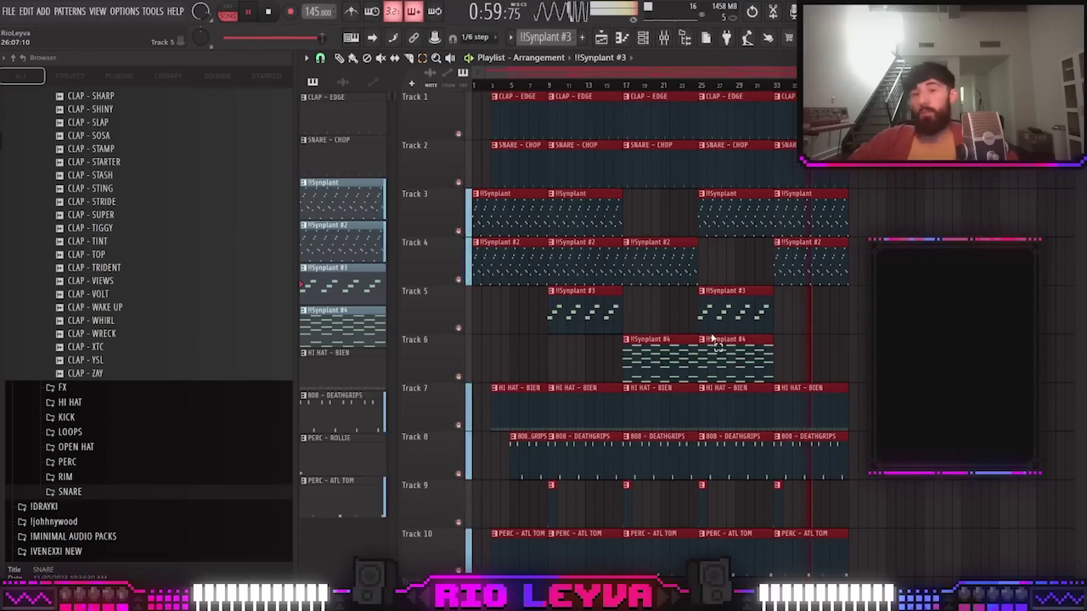
# Duplicate the bar 25 Synplant #3 and Synplant #4 clips on Tracks 5 and 6 to bar 33
pyautogui.keyDown('ctrl'); pyautogui.click(739, 352); pyautogui.keyUp('ctrl')
pyautogui.moveTo(741, 354); pyautogui.dragTo(747, 309)
pyautogui.press('Delete')
pyautogui.hotkey('ctrl', 'z')
pyautogui.hotkey('ctrl', 'b')
# Delete the bar 33 clips of Synplant and Synplant #2 on Tracks 3 and 4
pyautogui.moveTo(821, 265); pyautogui.dragTo(826, 119)
pyautogui.press('Delete')
pyautogui.hotkey('ctrl', 'z')
# Select the whole 40-bar arrangement and duplicate it twice along the timeline to fill 120 bars
pyautogui.moveTo(860, 564); pyautogui.dragTo(745, 447)
pyautogui.hotkey('ctrl', 'a')
pyautogui.hotkey('ctrl', 'b')
pyautogui.scroll(-2, 722, 421)
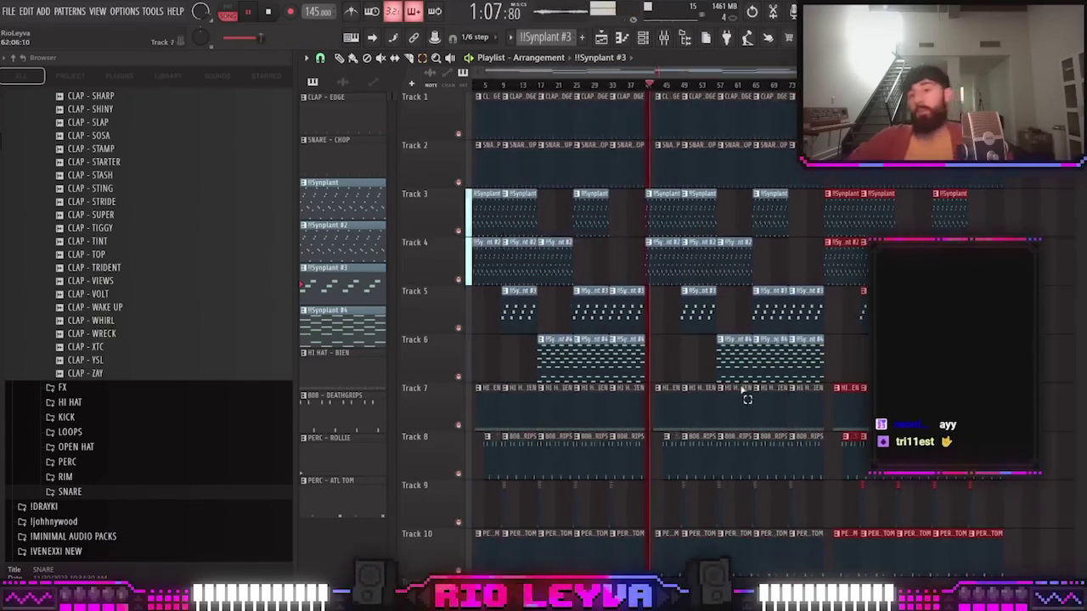
# Save the project as "RIO - THX 145 BPM" in the 12 - december stems folder
pyautogui.hotkey('ctrl', 's')
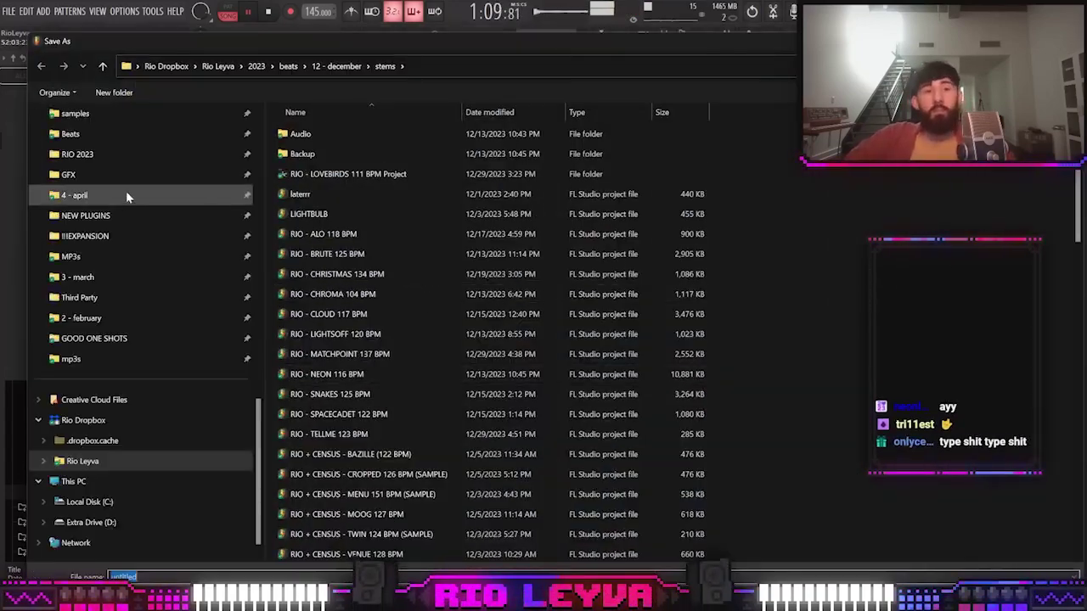
pyautogui.scroll(5, 223, 182)
pyautogui.write('RIO -')
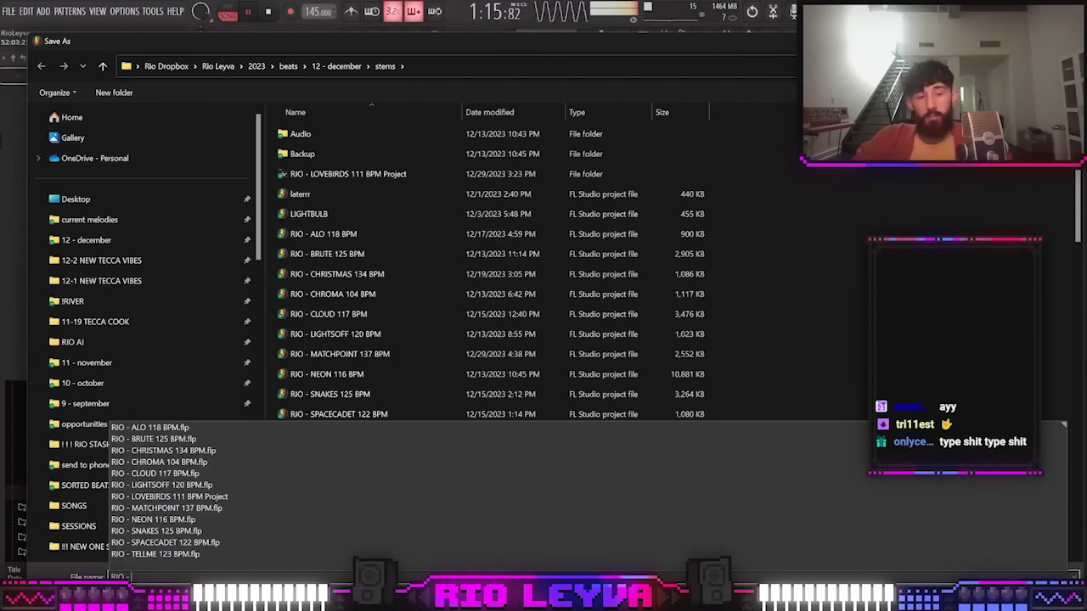
pyautogui.write('T')
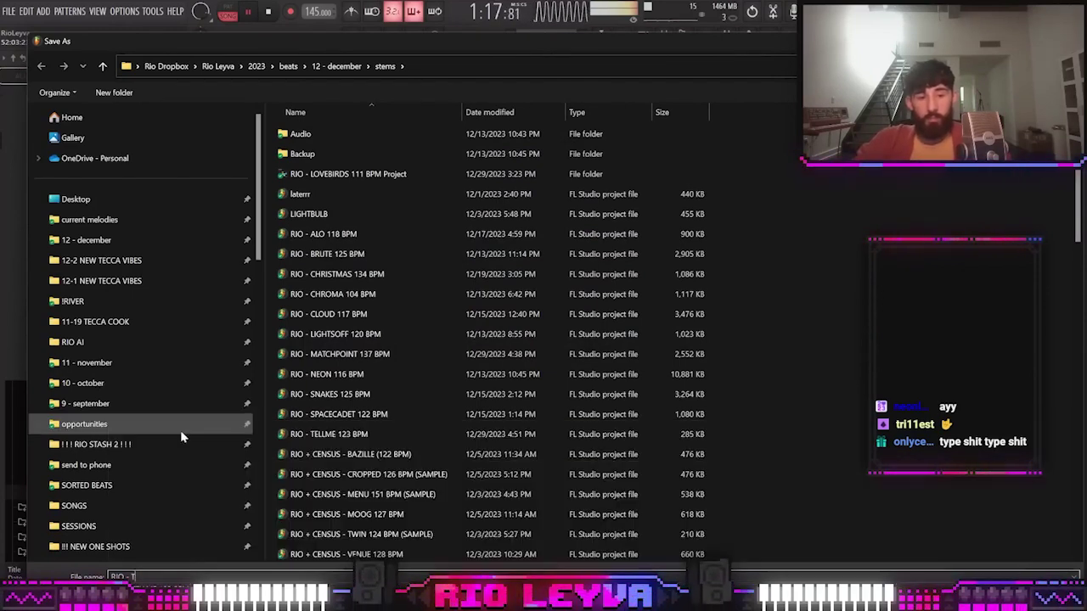
pyautogui.write('HX 1345')
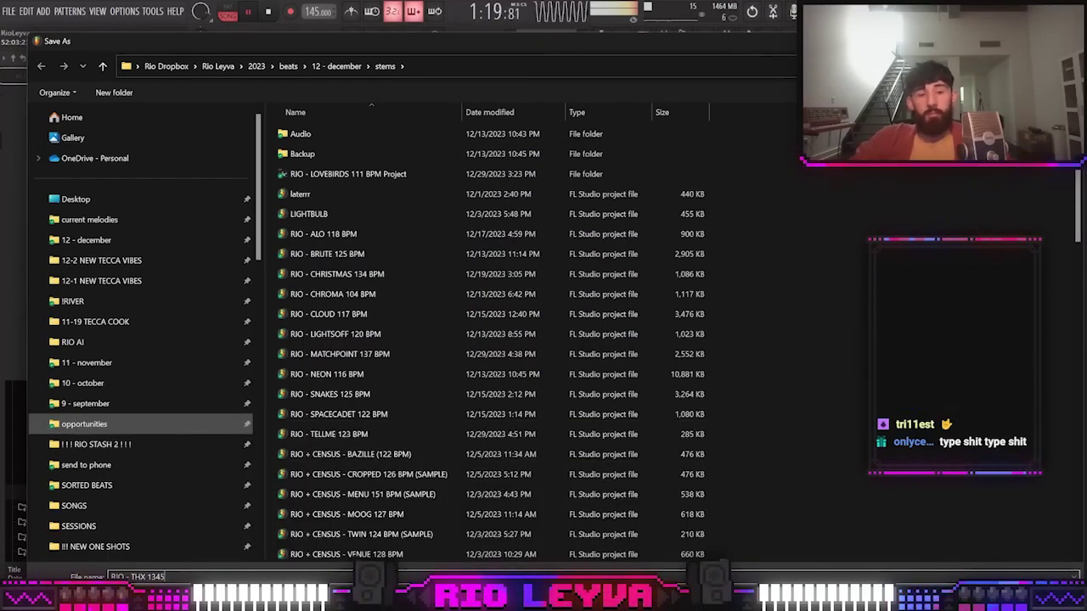
pyautogui.press('BackSpace')
pyautogui.press('BackSpace')
pyautogui.write('5')
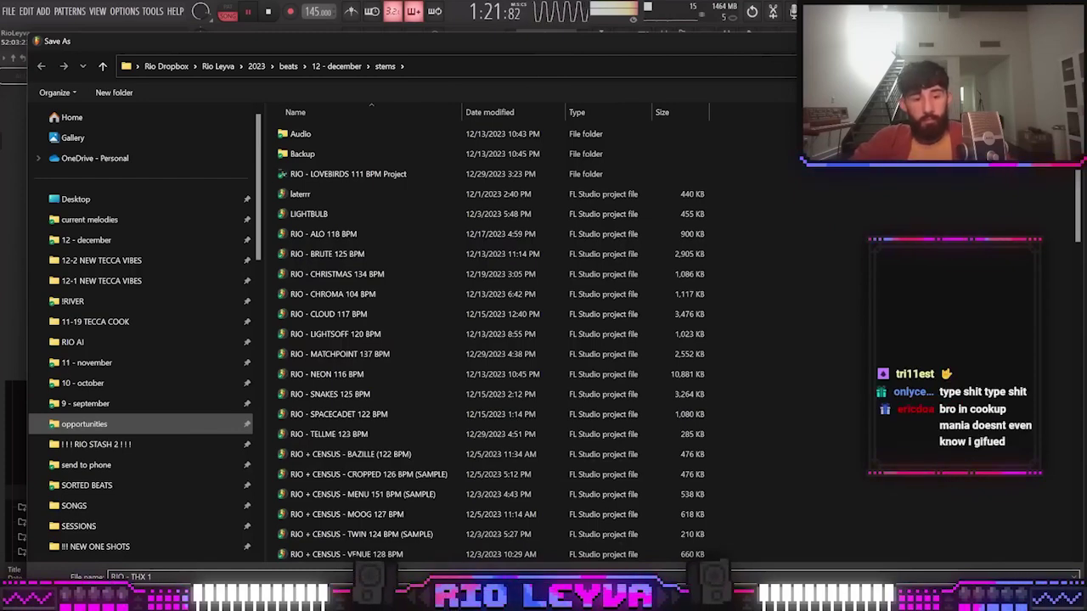
pyautogui.press('Return')
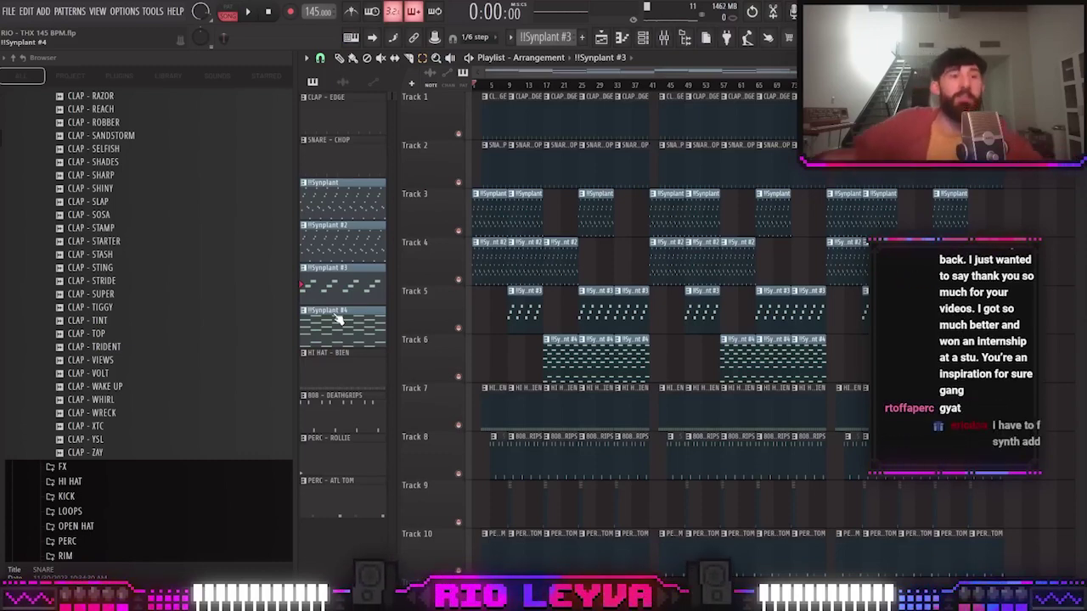
# Render the full song as the MP3 "RIO - THX 145 BPM" into the 12 - december mp3s folder
pyautogui.hotkey('ctrl', 'shift', 's')
pyautogui.click(344, 68)
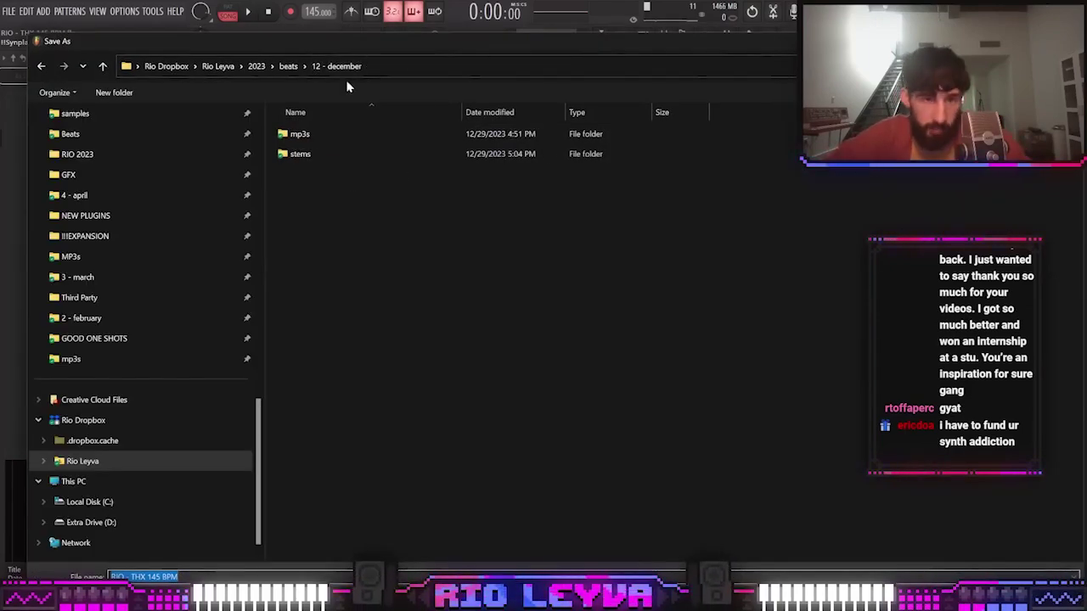
pyautogui.doubleClick(352, 133)
pyautogui.press('Return')
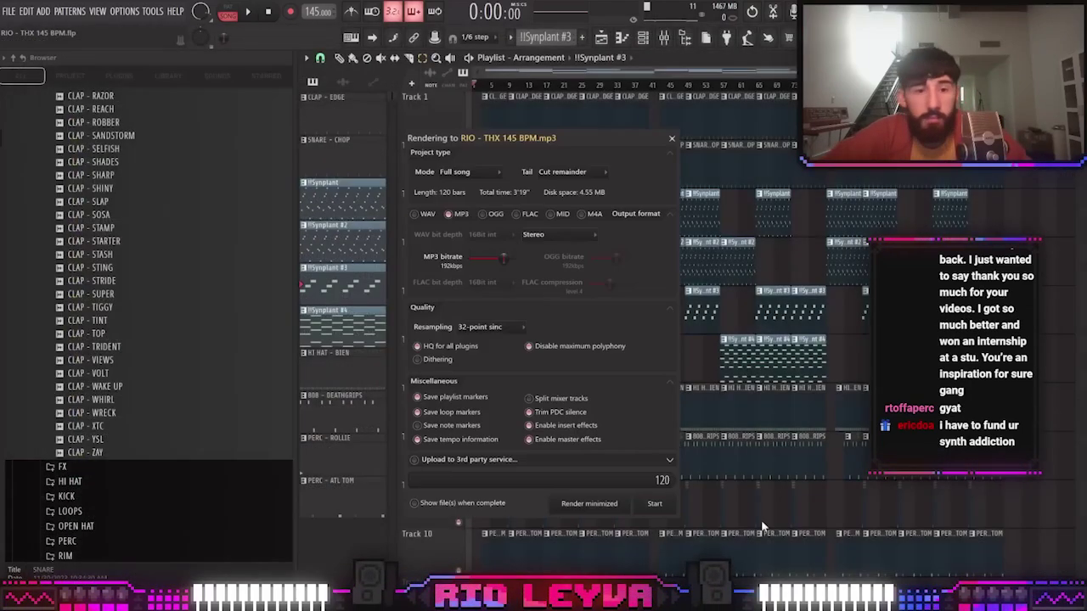
pyautogui.click(659, 503)
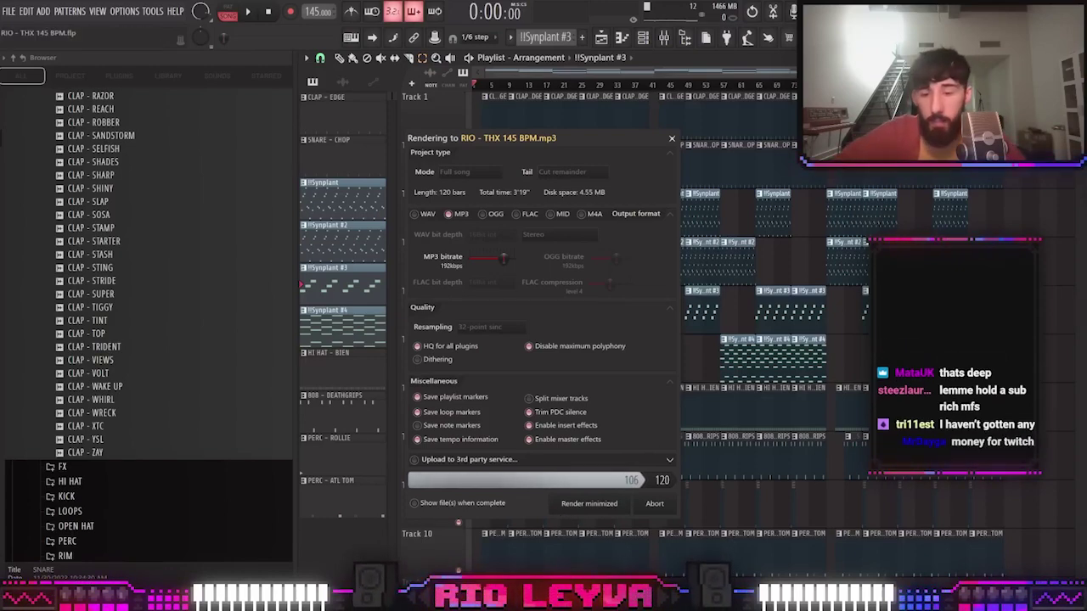
pyautogui.moveTo(798, 600)
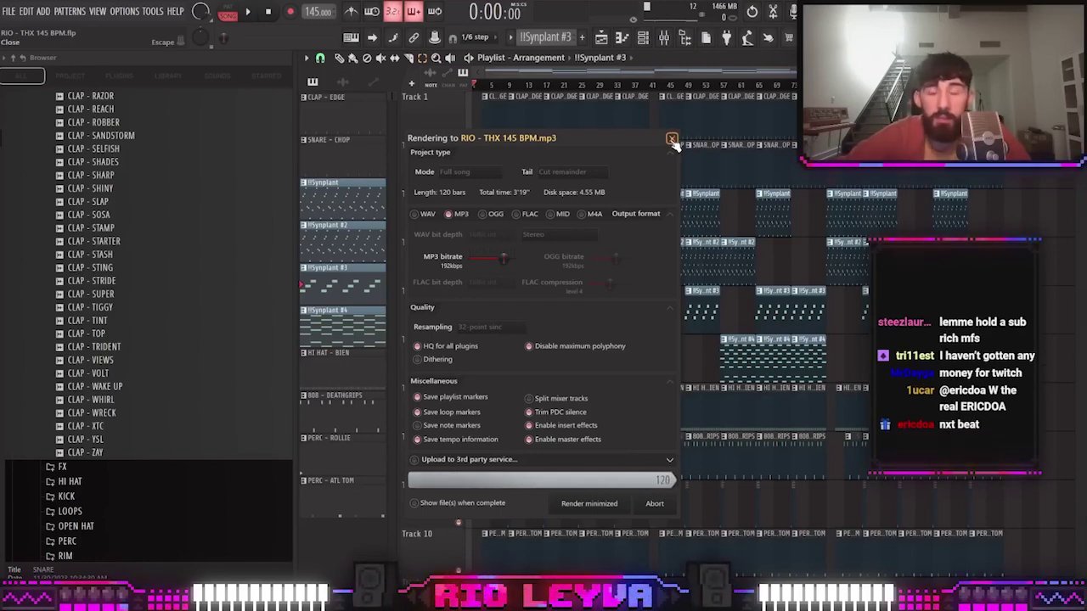
# Start a new project from the NEW 2023 BEATS template and show its channel rack
pyautogui.click(10, 12)
pyautogui.click(19, 27)
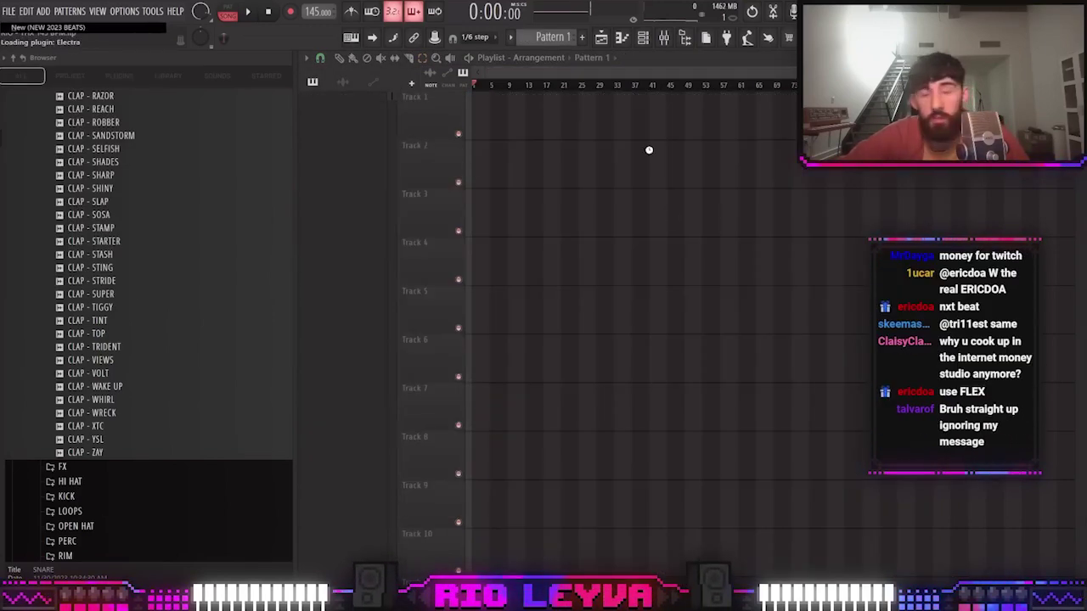
pyautogui.click(642, 37)
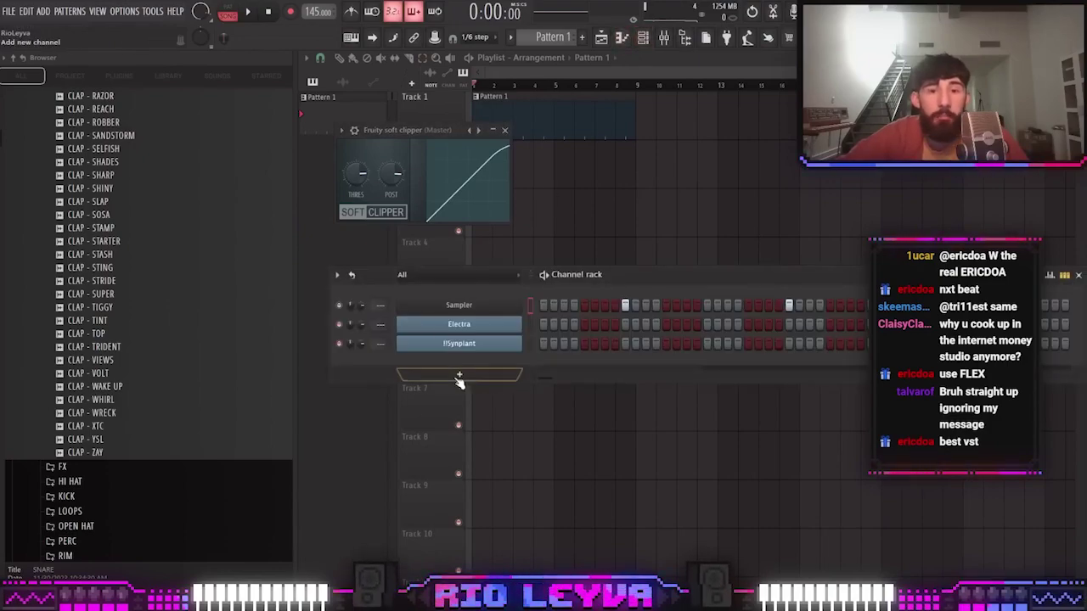